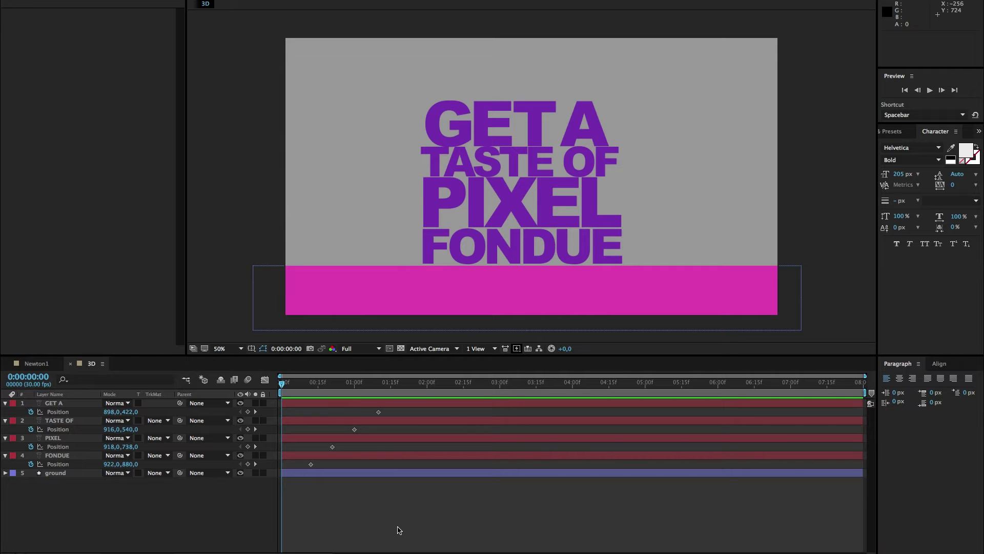
# Step: Focus the 3D composition's timeline, which holds the GET A, TASTE OF, PIXEL and FONDUE layers
pyautogui.click(81, 474)
pyautogui.press('Escape')
# Step: Launch Newton 2 on the composition and make the ground body Static
pyautogui.click(154, 3)
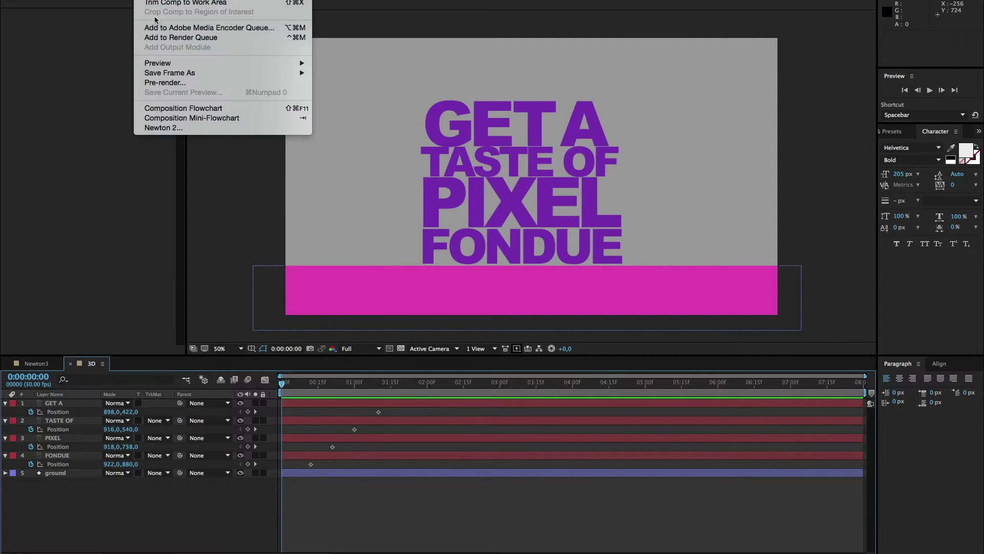
pyautogui.click(157, 129)
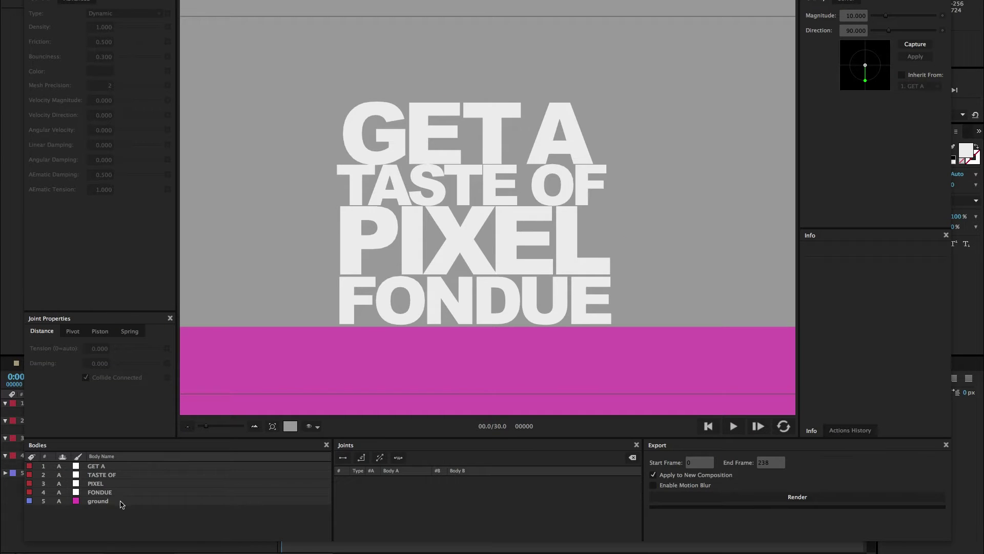
pyautogui.click(96, 502)
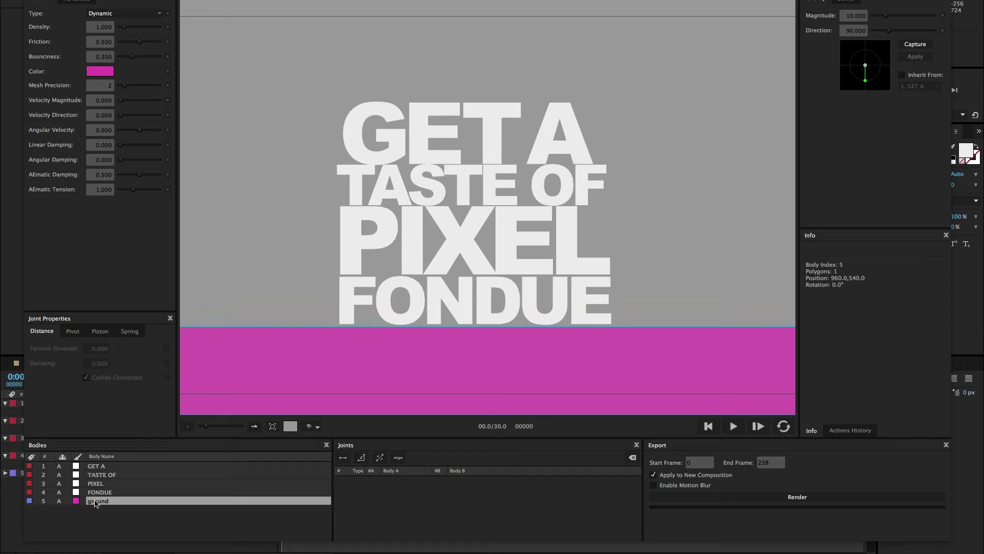
pyautogui.click(131, 13)
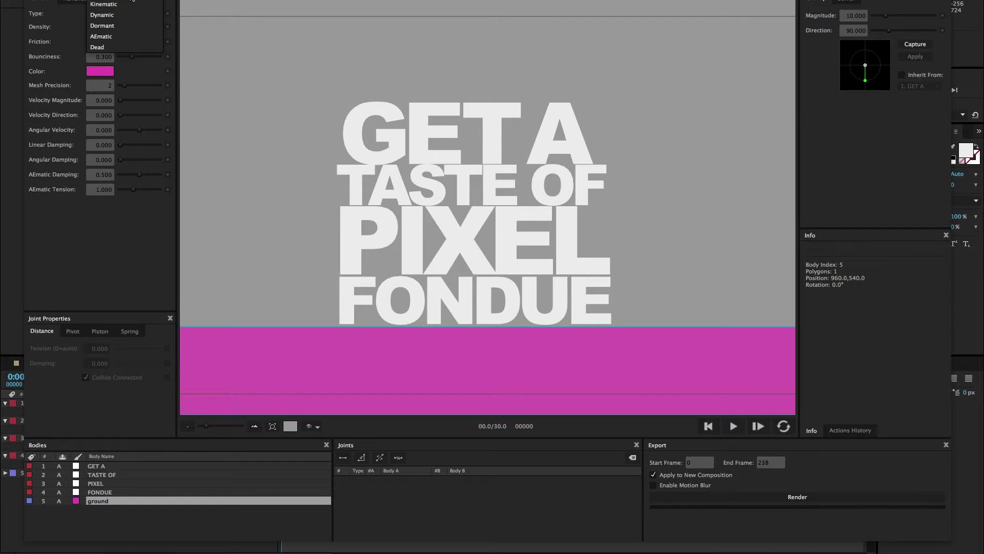
pyautogui.click(125, 0)
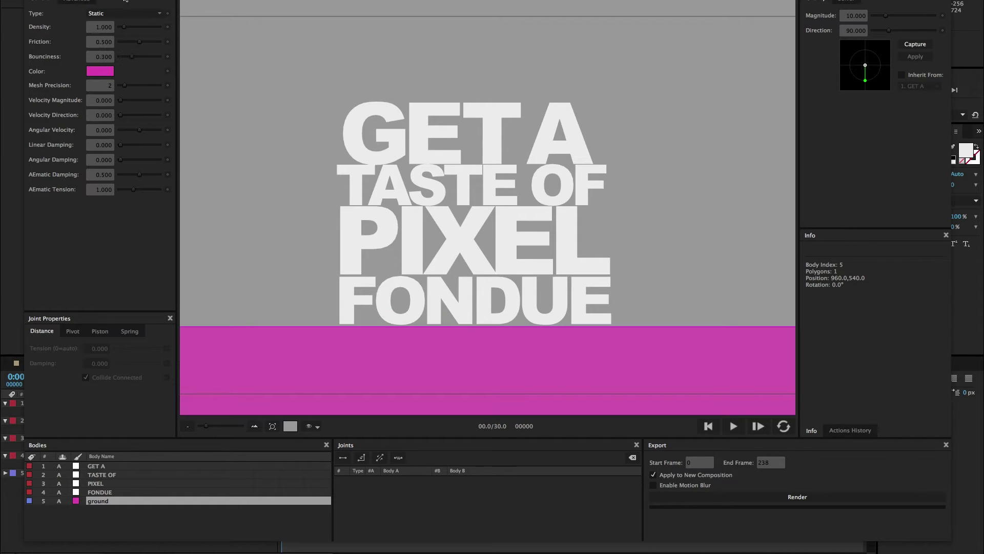
# Step: Lift the GET A through FONDUE bodies above the frame and test-play the fall
pyautogui.click(208, 428)
pyautogui.moveTo(208, 429); pyautogui.dragTo(203, 428)
pyautogui.click(112, 493)
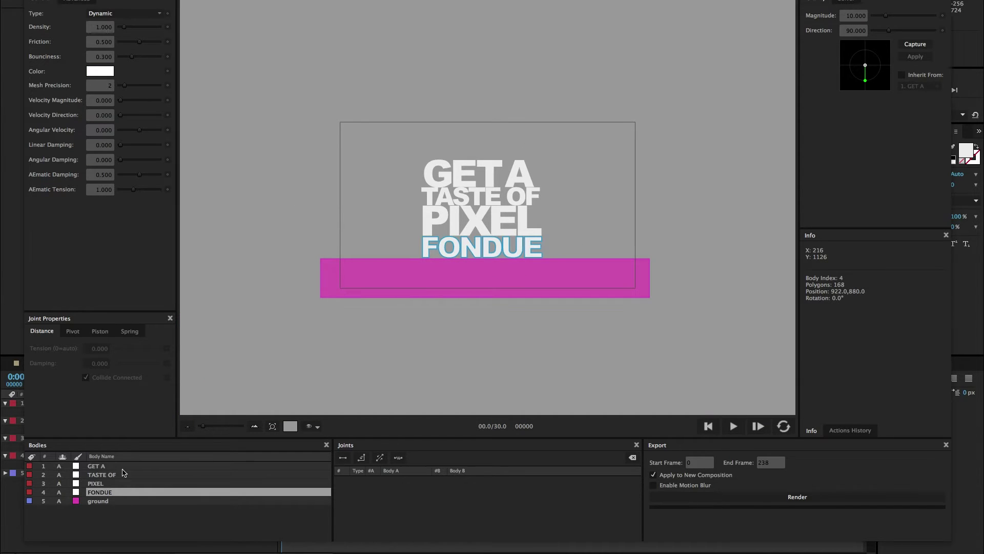
pyautogui.keyDown('shift'); pyautogui.click(118, 468); pyautogui.keyUp('shift')
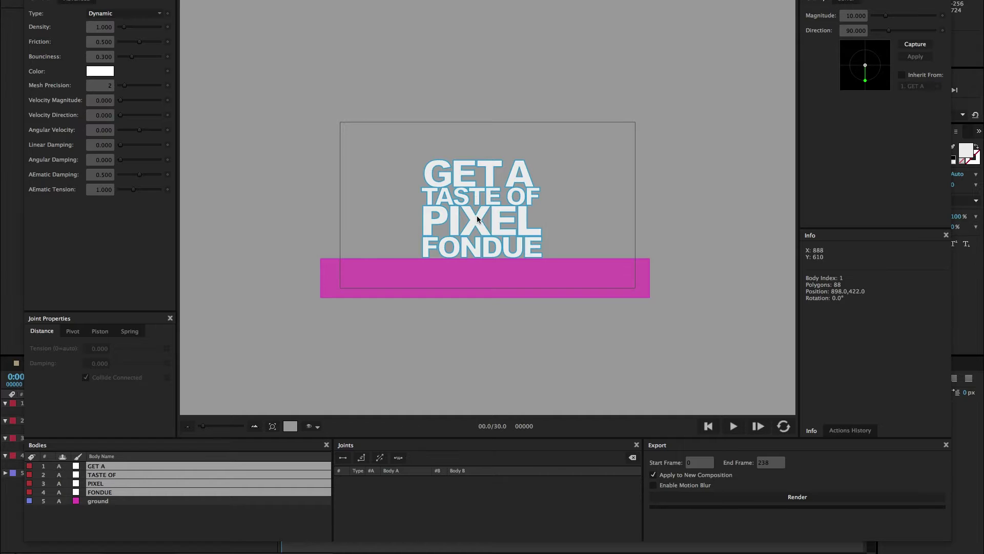
pyautogui.moveTo(477, 215); pyautogui.dragTo(478, 94)
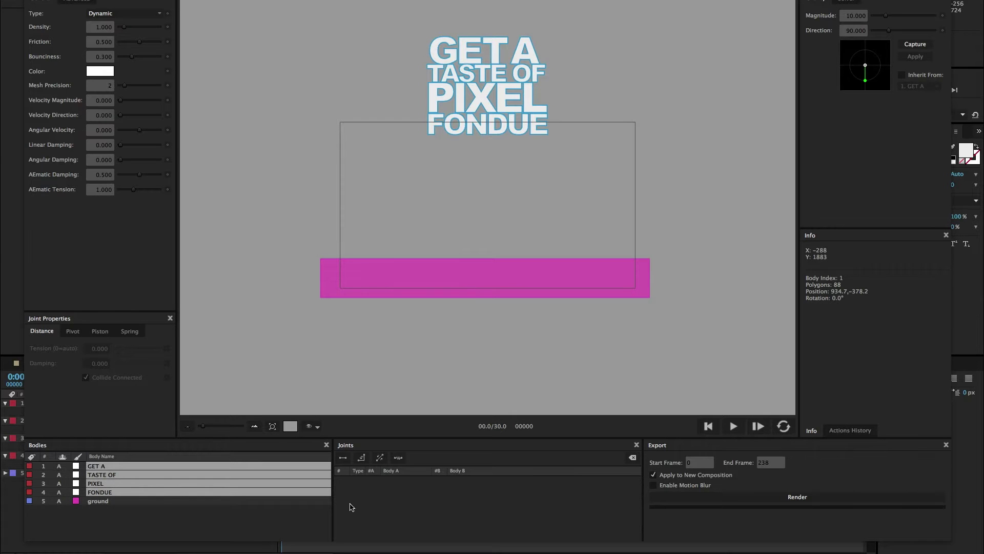
pyautogui.click(733, 429)
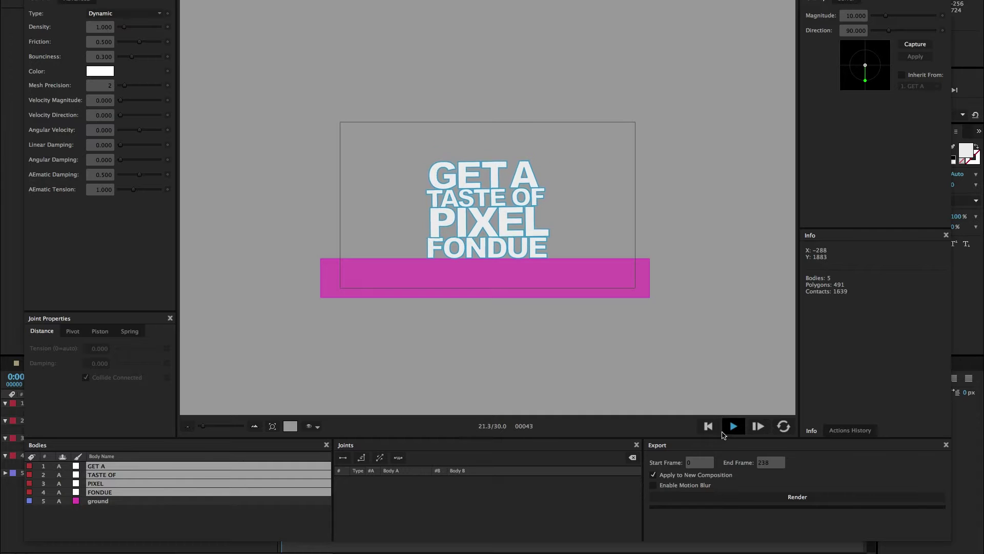
pyautogui.click(708, 426)
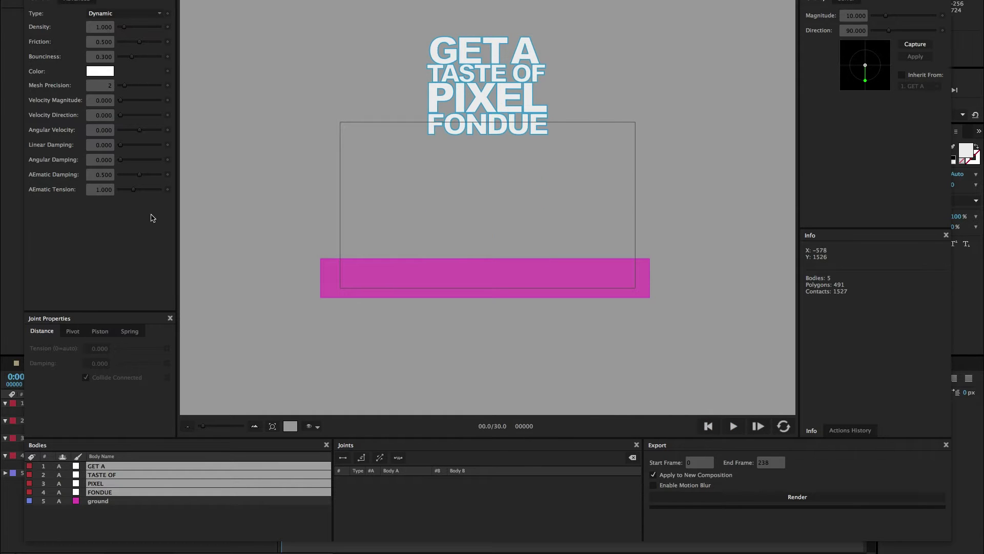
# Step: Make the text bodies Kinematic and preview the simulation
pyautogui.click(132, 13)
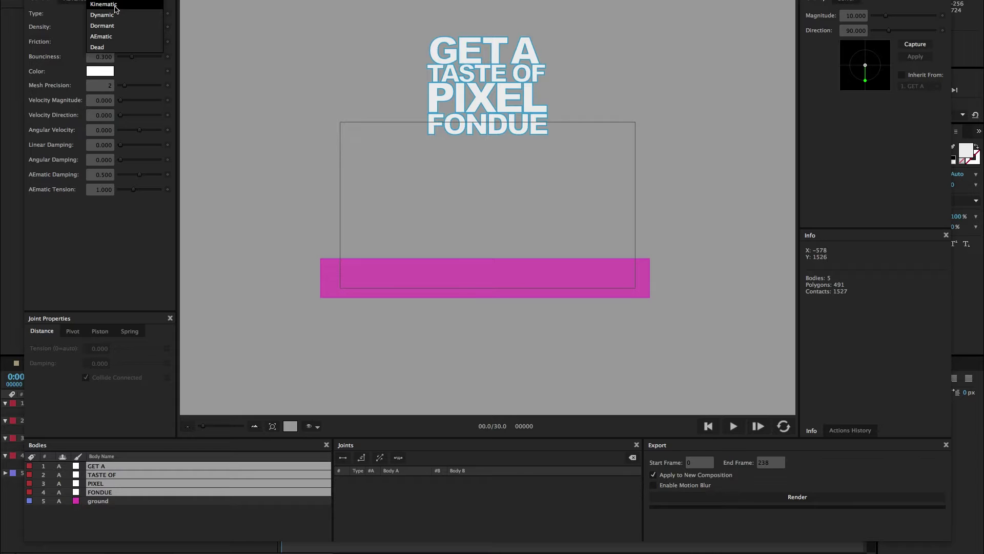
pyautogui.click(115, 6)
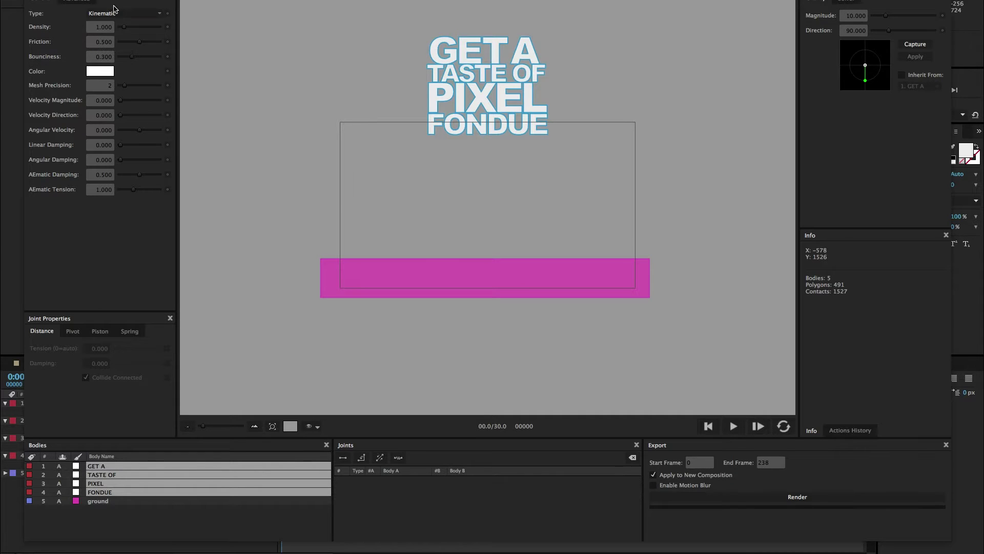
pyautogui.click(735, 430)
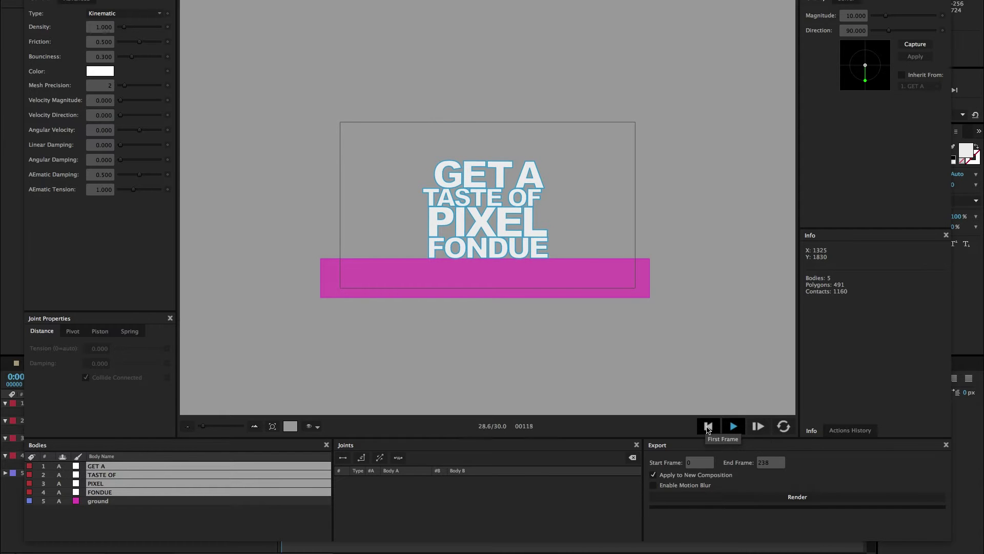
pyautogui.click(708, 427)
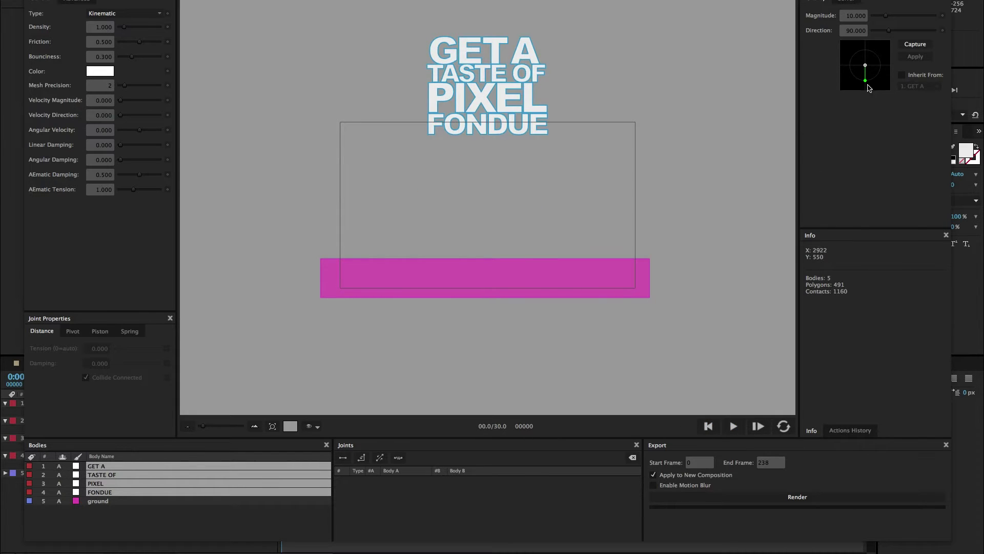
# Step: Give the text a stronger downward initial velocity and bounciness of 0.445, then preview
pyautogui.moveTo(867, 81); pyautogui.dragTo(867, 88)
pyautogui.click(734, 427)
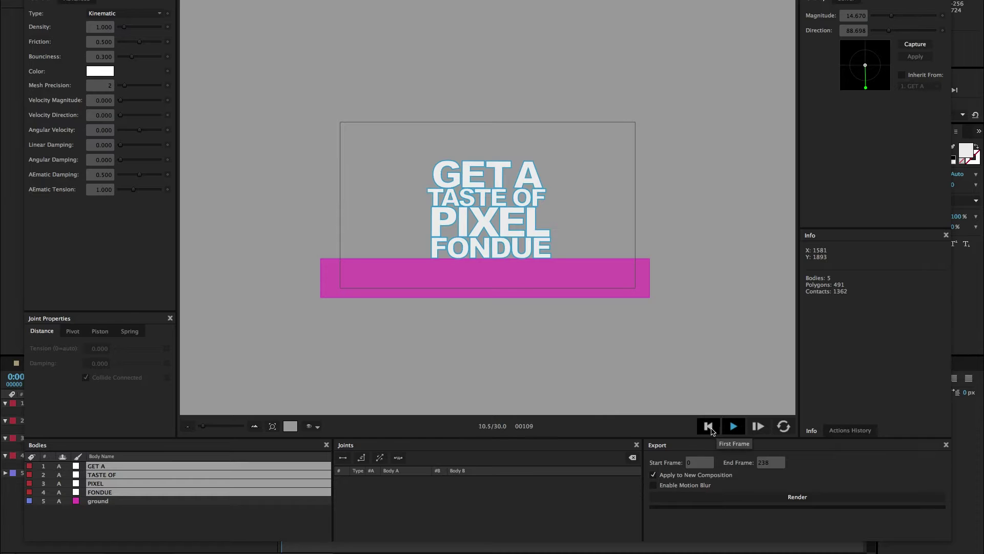
pyautogui.click(709, 428)
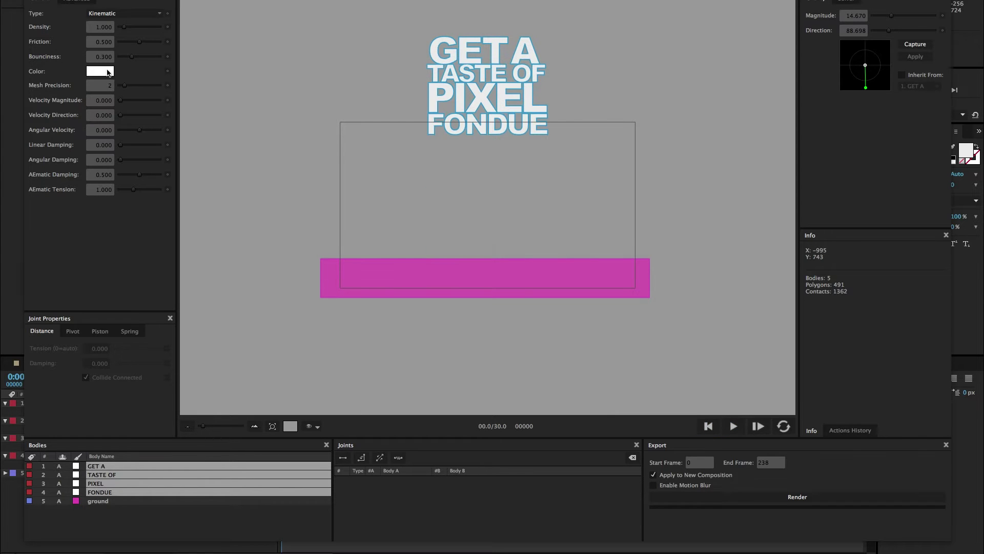
pyautogui.moveTo(134, 58); pyautogui.dragTo(138, 57)
pyautogui.click(733, 427)
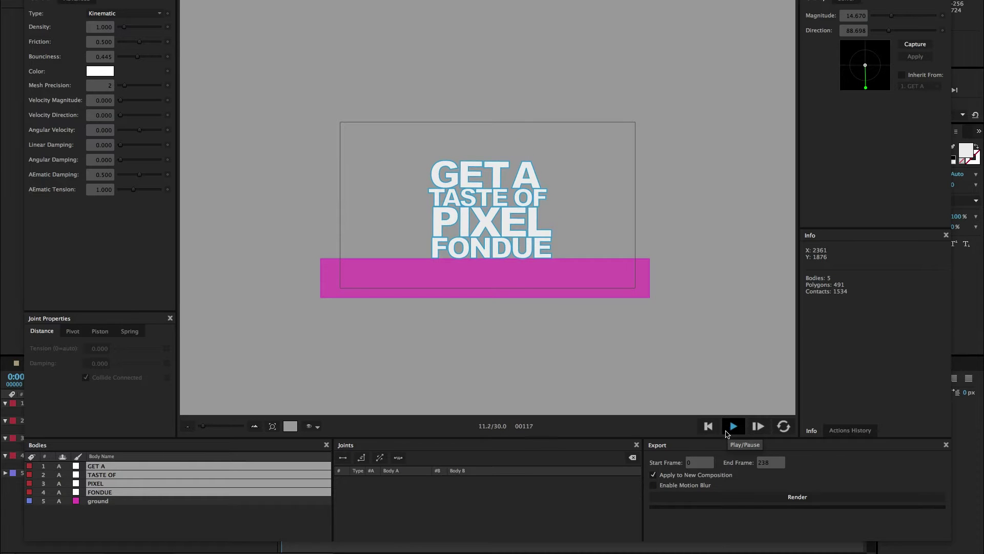
# Step: Zoom the viewer in on the ground and replay the simulation from frame 0
pyautogui.click(708, 426)
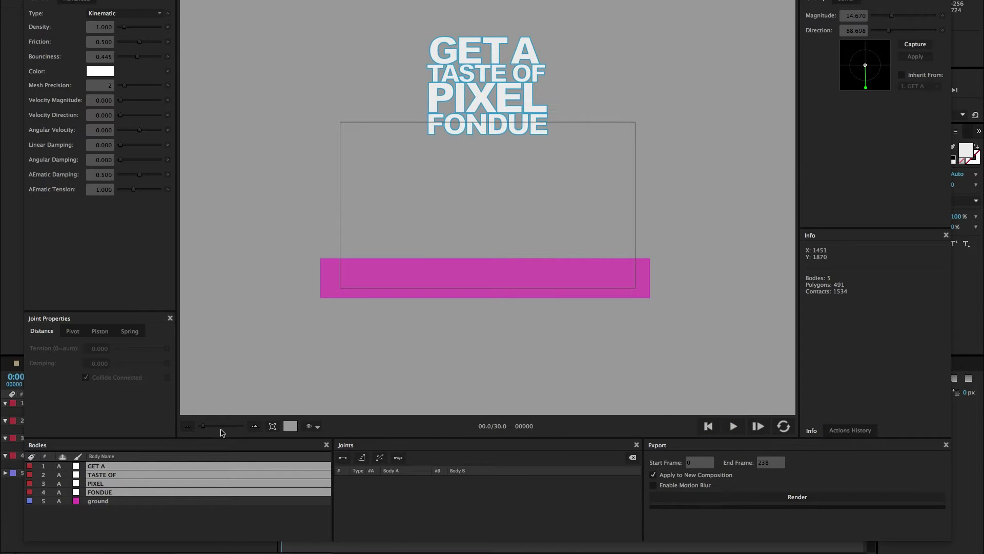
pyautogui.moveTo(203, 426); pyautogui.dragTo(205, 429)
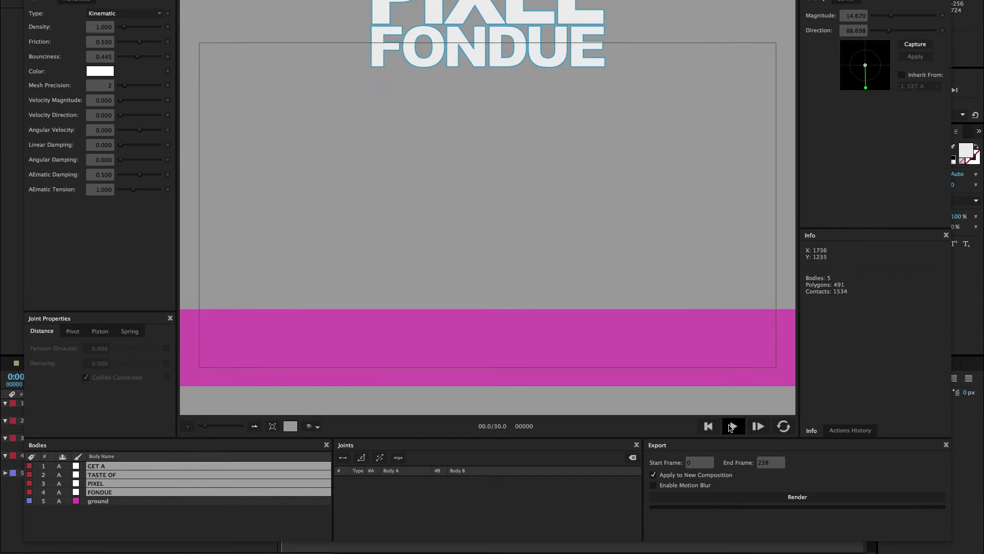
pyautogui.click(732, 427)
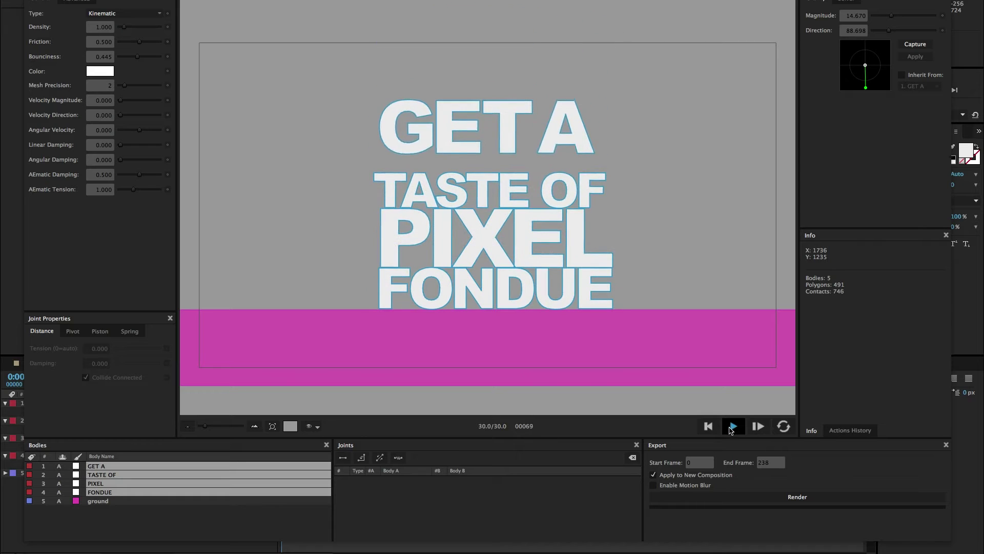
pyautogui.click(708, 427)
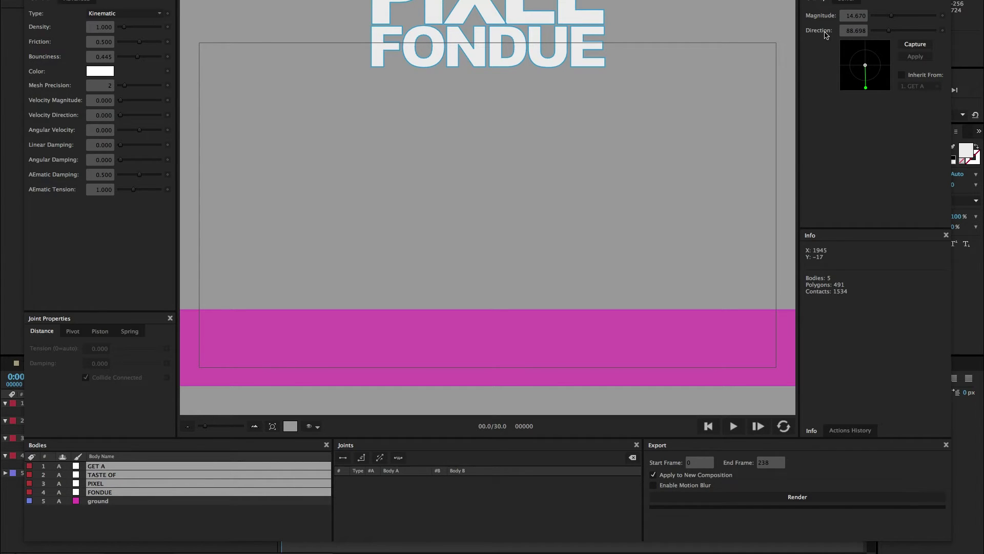
# Step: Raise the solver Sub-steps to 6 and preview the text falling, then rewind
pyautogui.click(847, 2)
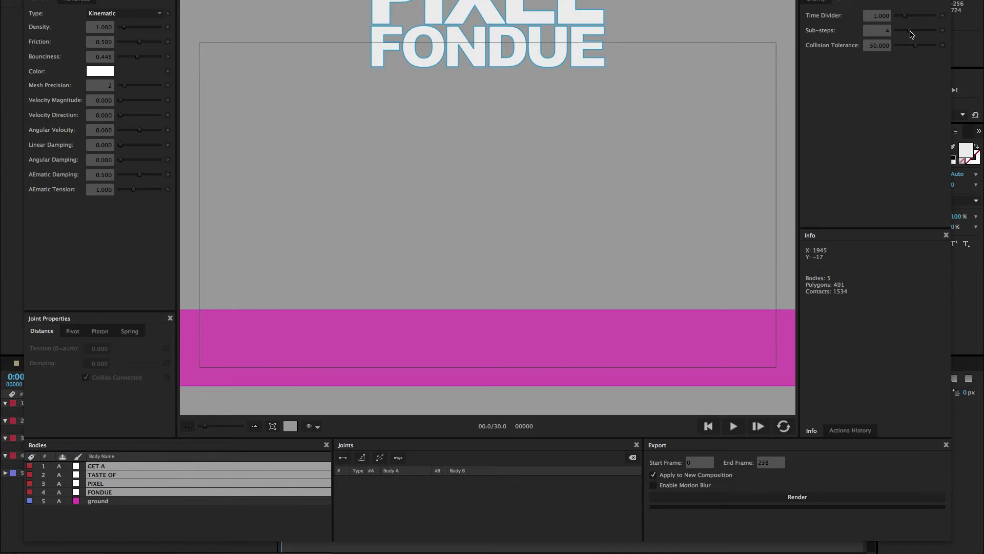
pyautogui.moveTo(914, 31); pyautogui.dragTo(917, 30)
pyautogui.click(734, 427)
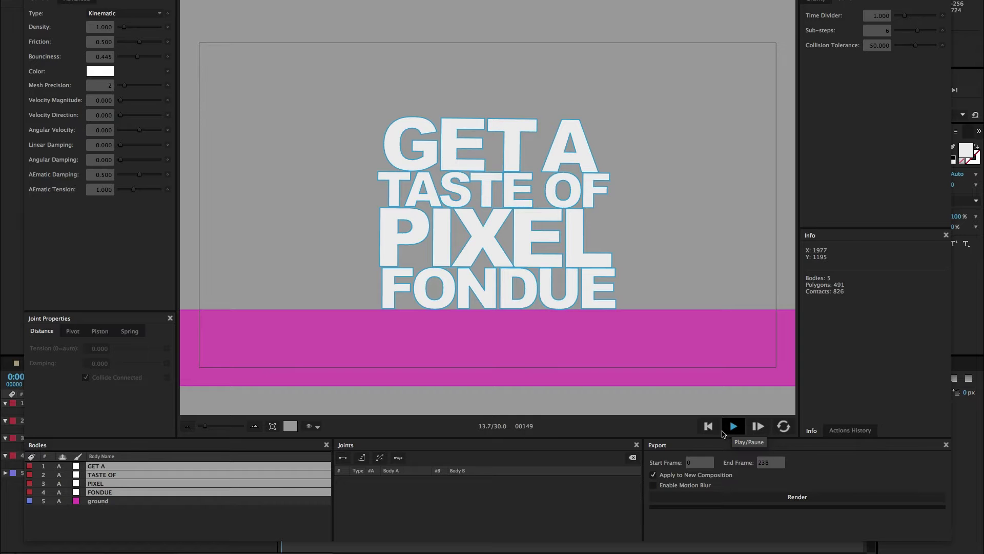
pyautogui.click(708, 426)
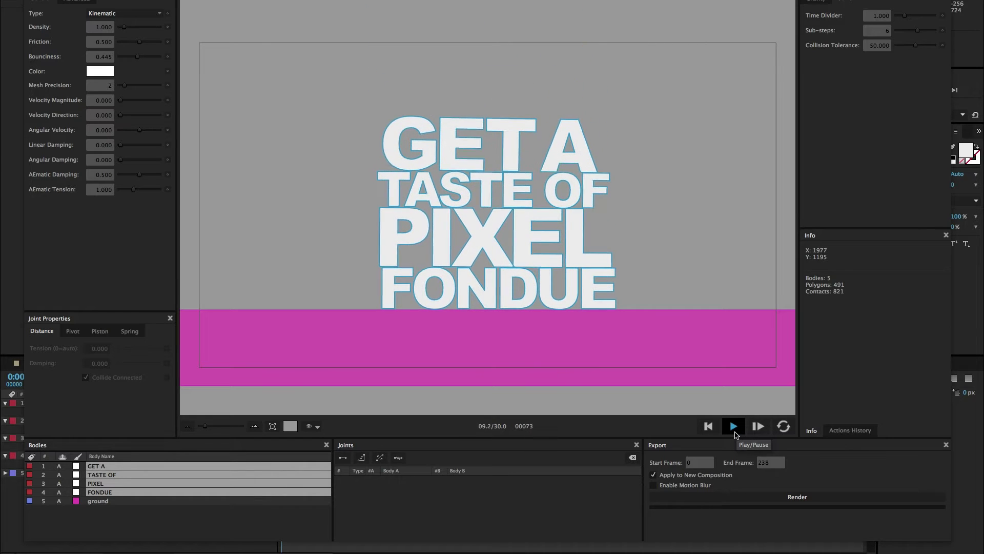
pyautogui.click(734, 430)
pyautogui.click(708, 426)
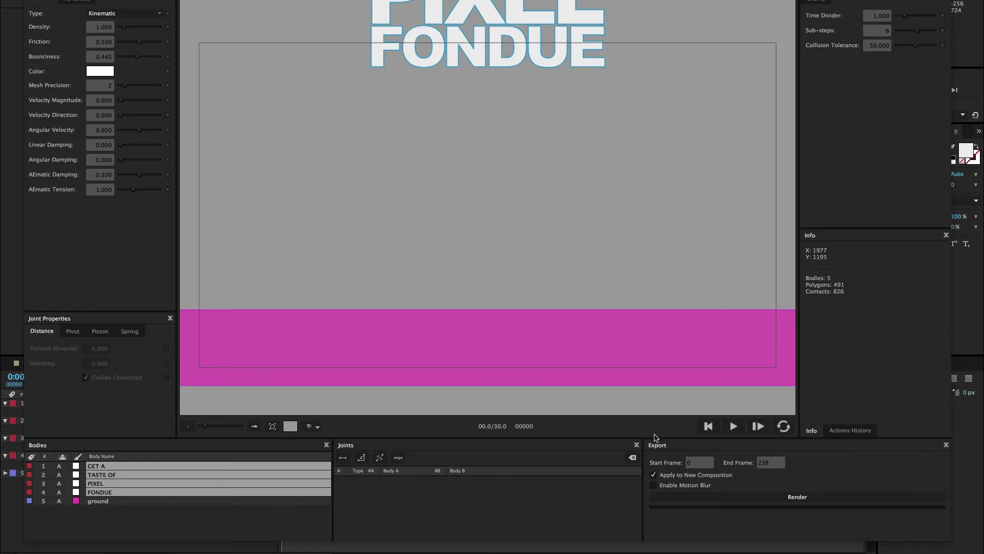
# Step: Enlarge the bottom panels, frame the whole title, and play the simulation
pyautogui.moveTo(652, 437); pyautogui.dragTo(690, 328)
pyautogui.moveTo(604, 154); pyautogui.dragTo(585, 214)
pyautogui.moveTo(207, 321); pyautogui.dragTo(205, 320)
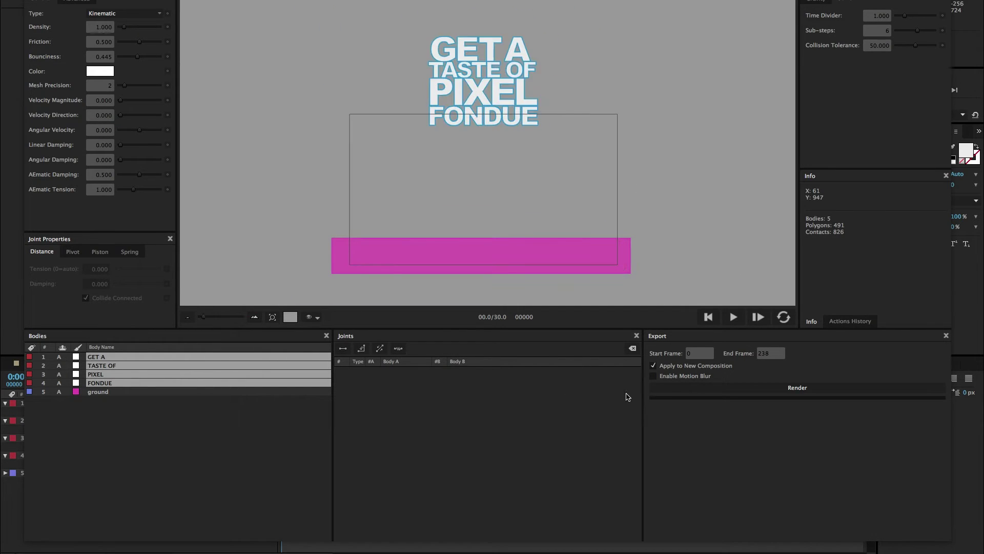
pyautogui.click(734, 318)
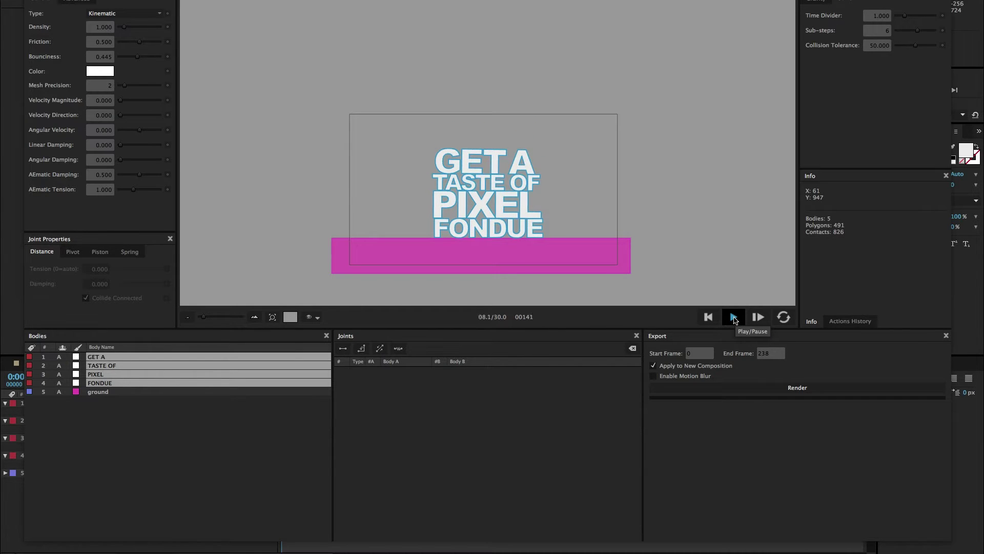
pyautogui.click(734, 318)
# Step: Set the export End Frame to 130 and render to a new composition
pyautogui.click(758, 353)
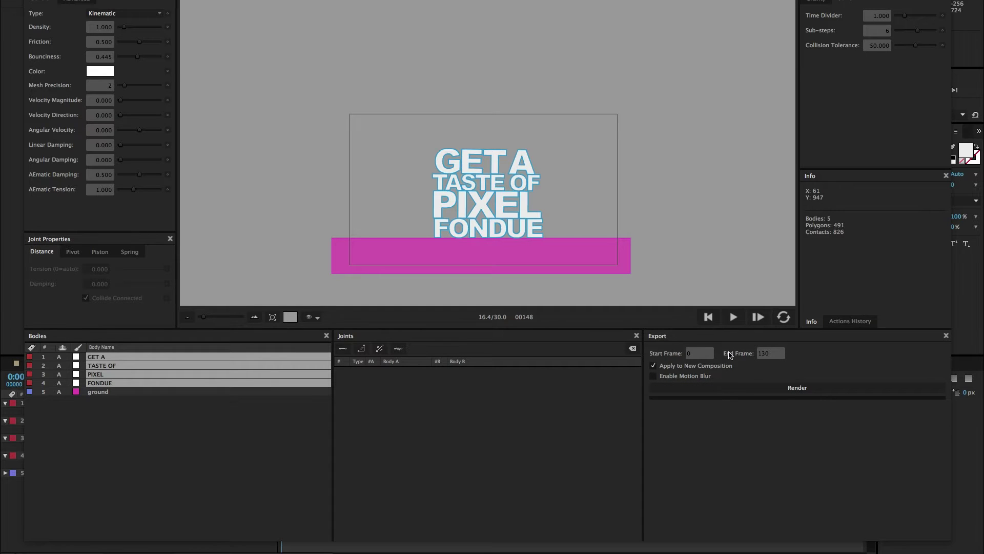
pyautogui.write('130')
pyautogui.click(707, 388)
pyautogui.click(802, 389)
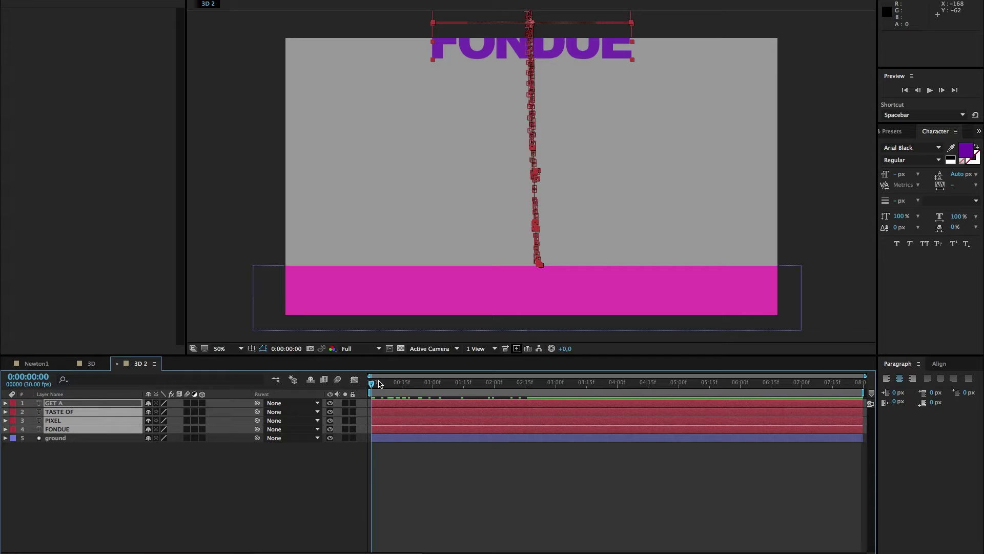
# Step: Scrub through the fall and reveal Position on all four text layers
pyautogui.moveTo(378, 385); pyautogui.dragTo(491, 413)
pyautogui.moveTo(430, 423); pyautogui.dragTo(359, 437)
pyautogui.moveTo(545, 386); pyautogui.dragTo(362, 415)
pyautogui.click(85, 457)
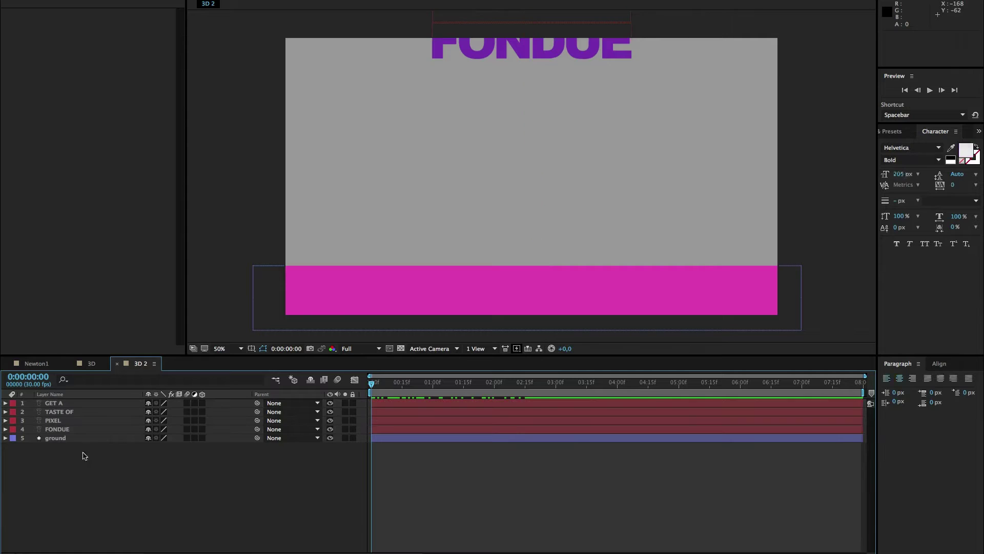
pyautogui.click(71, 406)
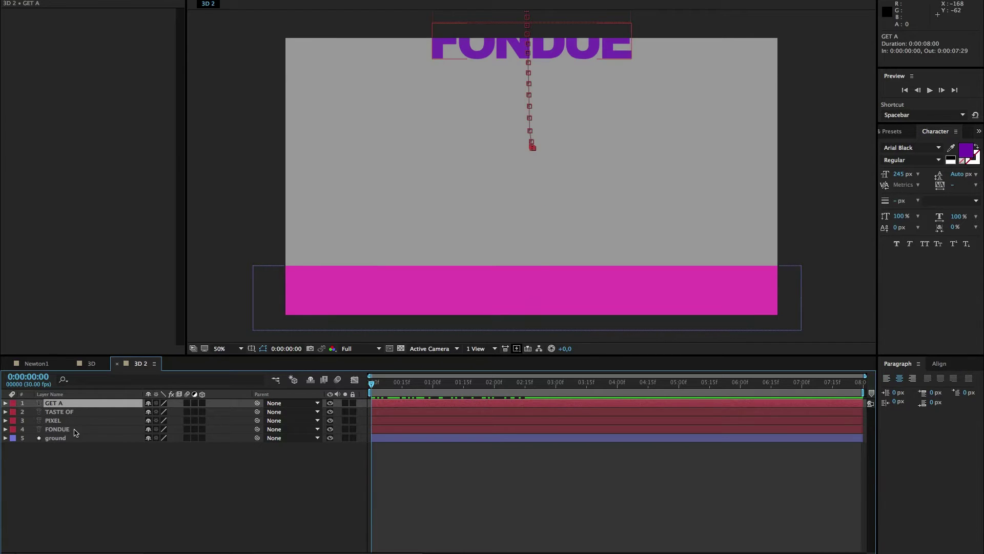
pyautogui.keyDown('shift'); pyautogui.click(72, 428); pyautogui.keyUp('shift')
pyautogui.press('p')
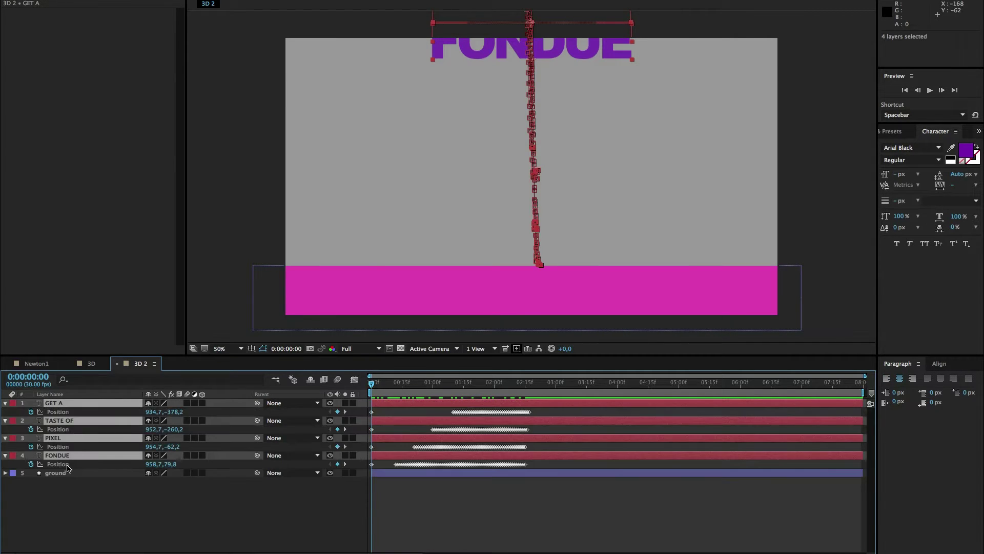
pyautogui.click(65, 502)
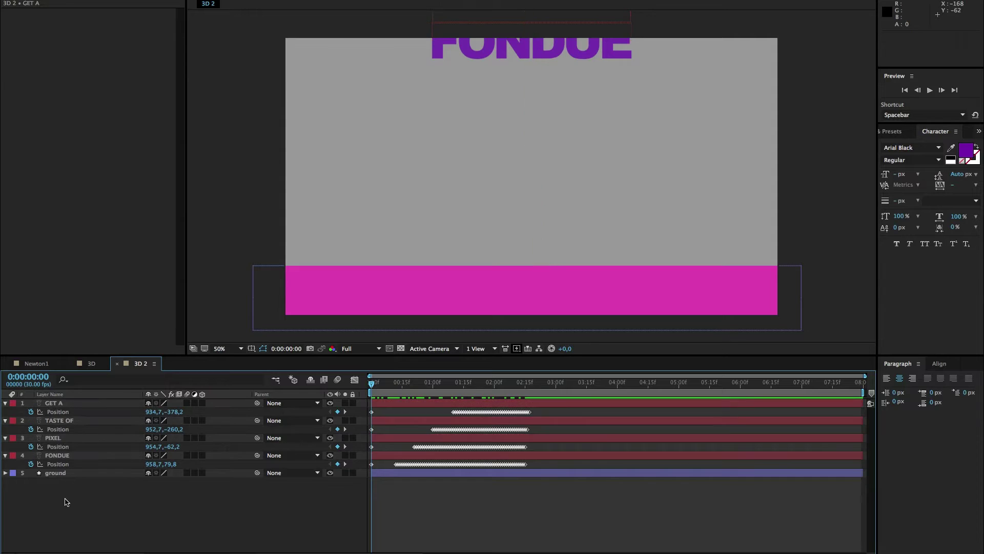
# Step: Separate Position dimensions on GET A and TASTE OF and remove their X Position keyframes
pyautogui.click(68, 413)
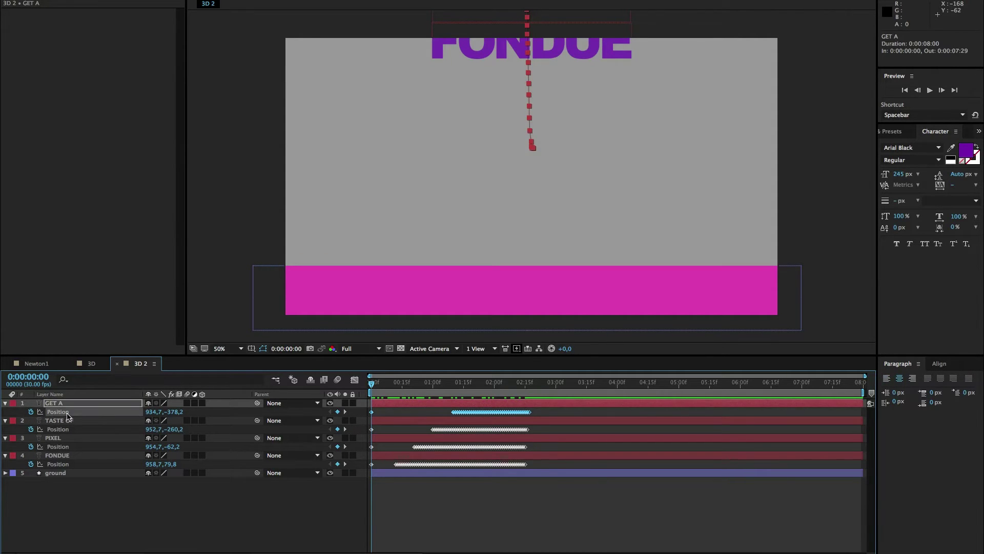
pyautogui.rightClick(68, 413)
pyautogui.click(85, 432)
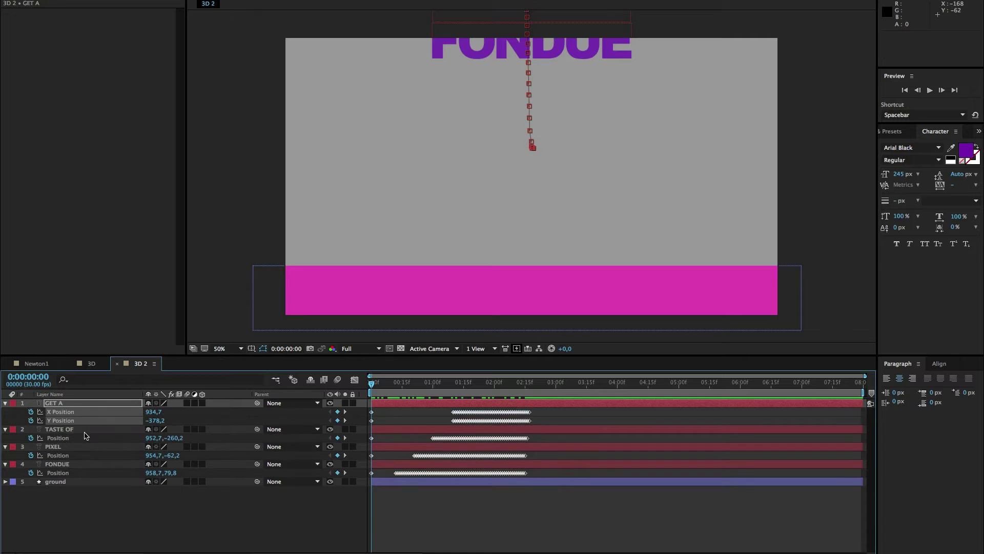
pyautogui.click(60, 412)
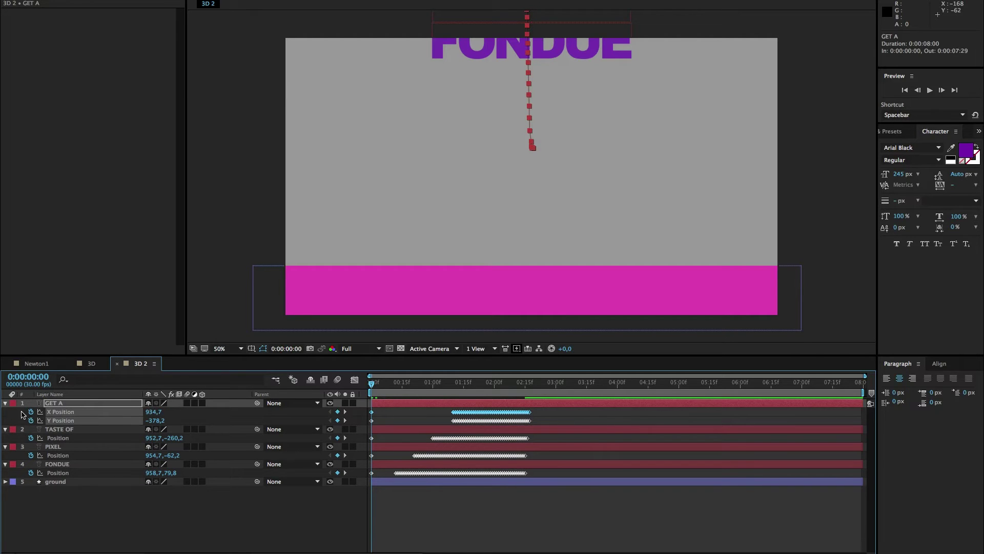
pyautogui.click(210, 416)
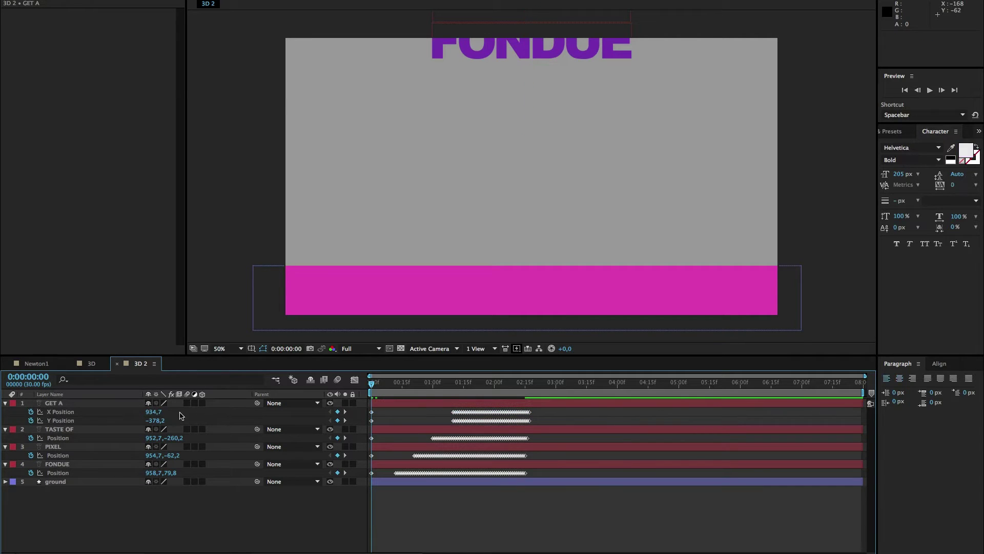
pyautogui.click(31, 412)
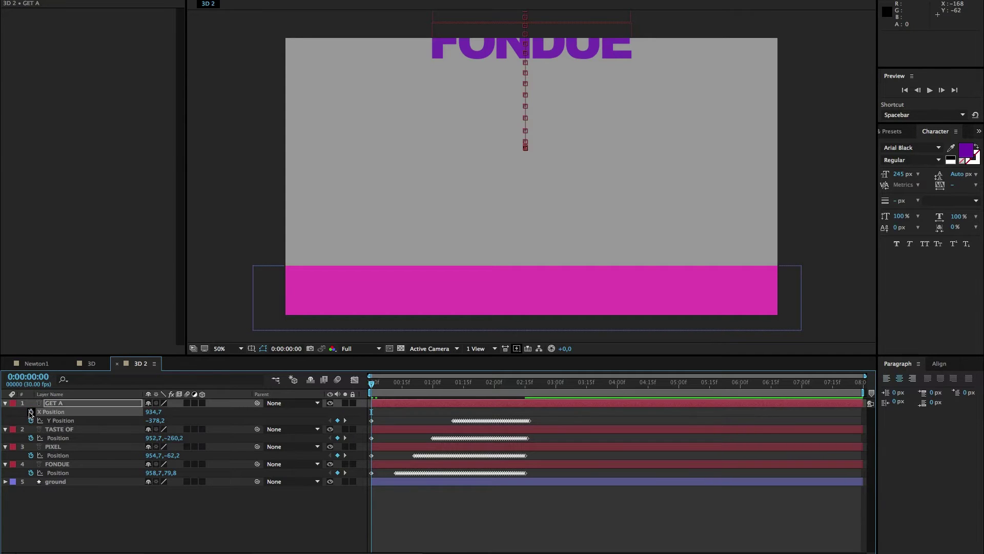
pyautogui.click(79, 440)
pyautogui.rightClick(77, 437)
pyautogui.click(91, 455)
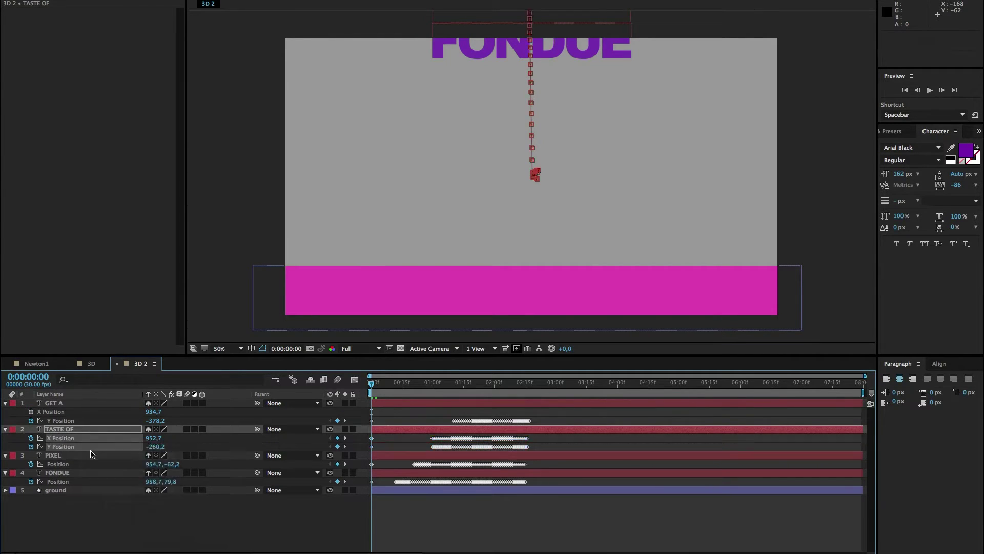
pyautogui.click(31, 438)
# Step: Separate Position dimensions on PIXEL and FONDUE and remove their X Position keyframes
pyautogui.click(66, 464)
pyautogui.rightClick(75, 464)
pyautogui.click(120, 481)
pyautogui.click(31, 464)
pyautogui.click(67, 482)
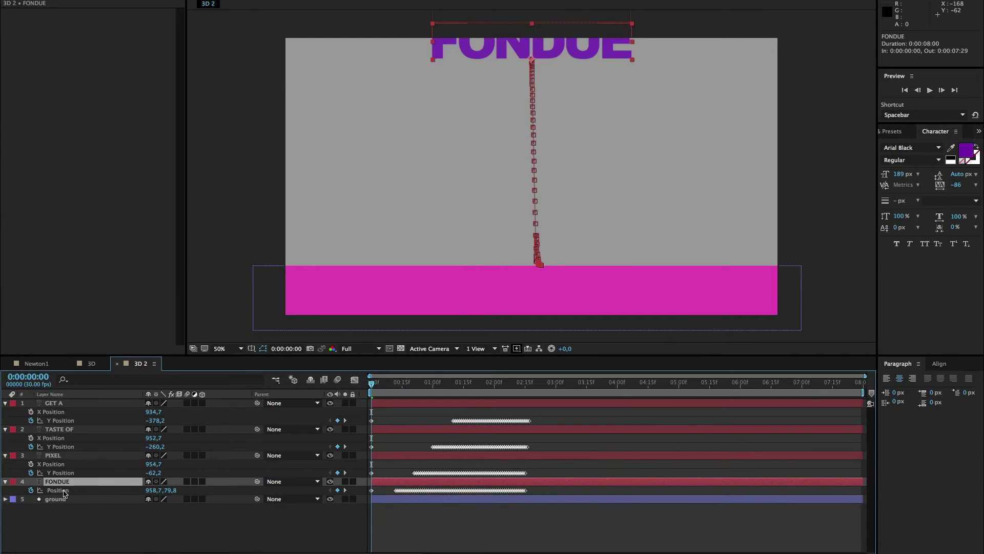
pyautogui.click(64, 493)
pyautogui.rightClick(64, 494)
pyautogui.click(97, 479)
pyautogui.click(30, 490)
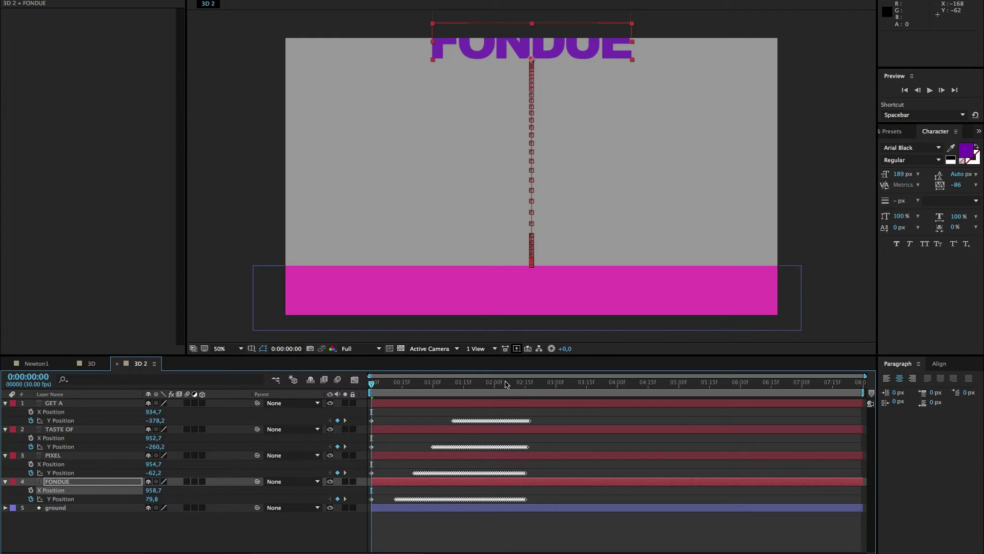
# Step: Preview the fall and end the work area at 0:00:02:29
pyautogui.press('space')
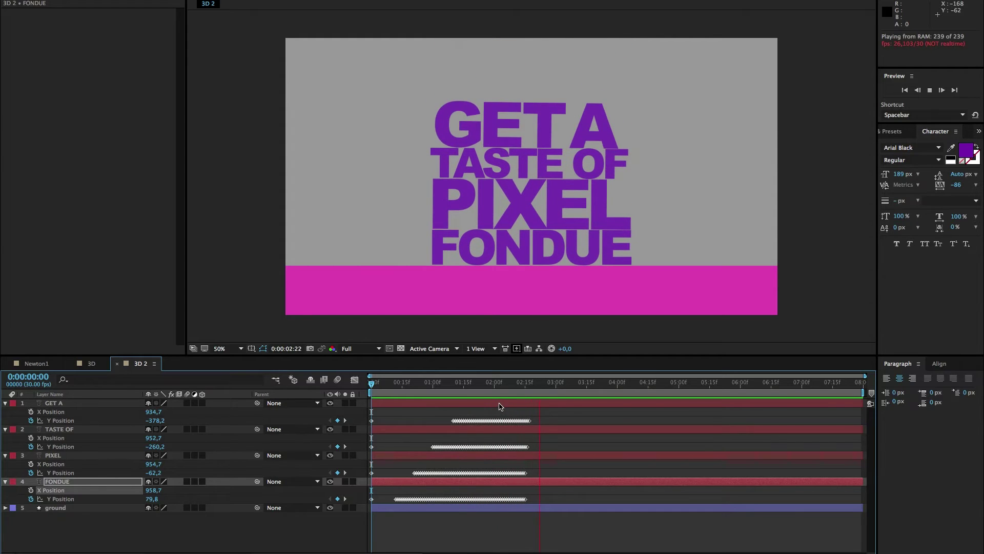
pyautogui.press('space')
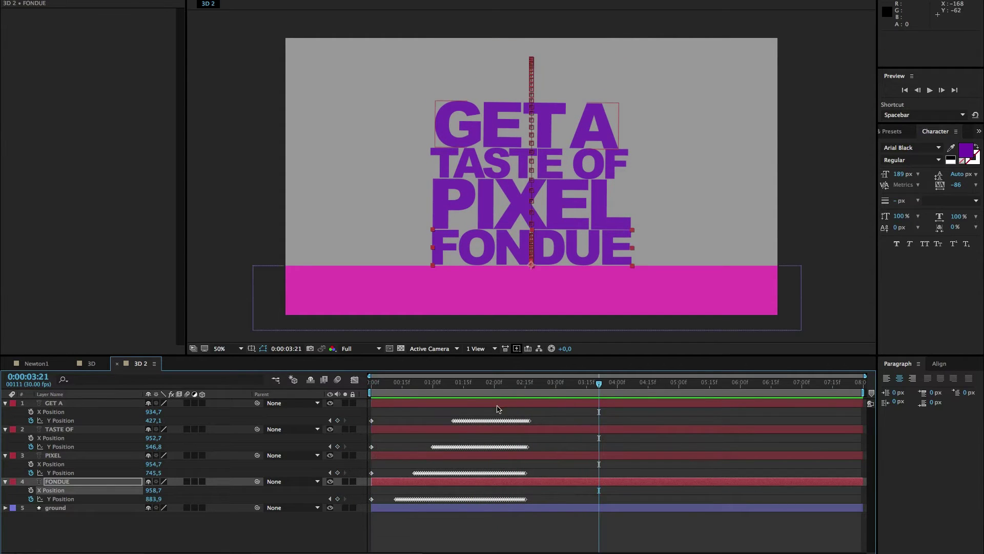
pyautogui.click(552, 383)
pyautogui.press('n')
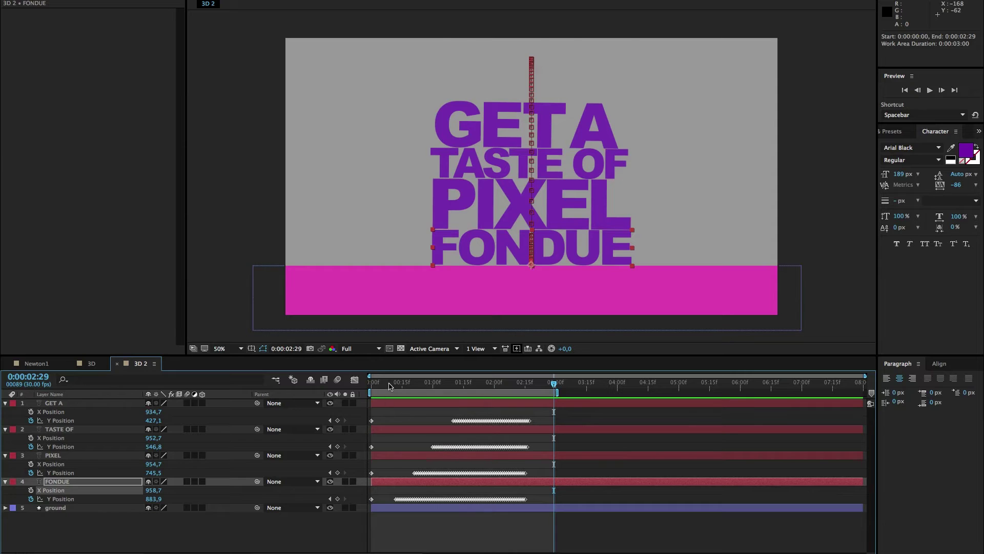
# Step: Replay the shortened animation, hide the ground layer, and return to the first frame
pyautogui.moveTo(392, 384); pyautogui.dragTo(374, 385)
pyautogui.press('space')
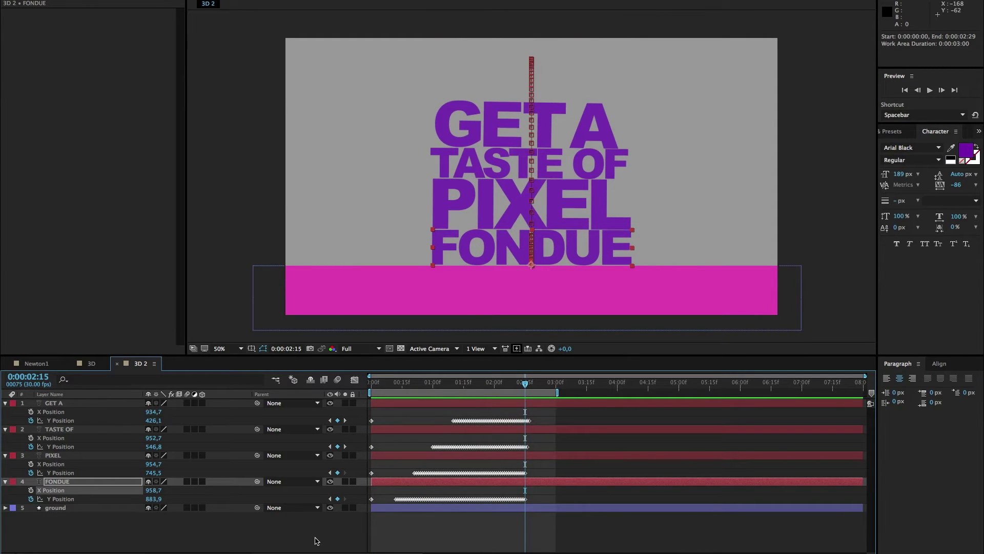
pyautogui.click(330, 507)
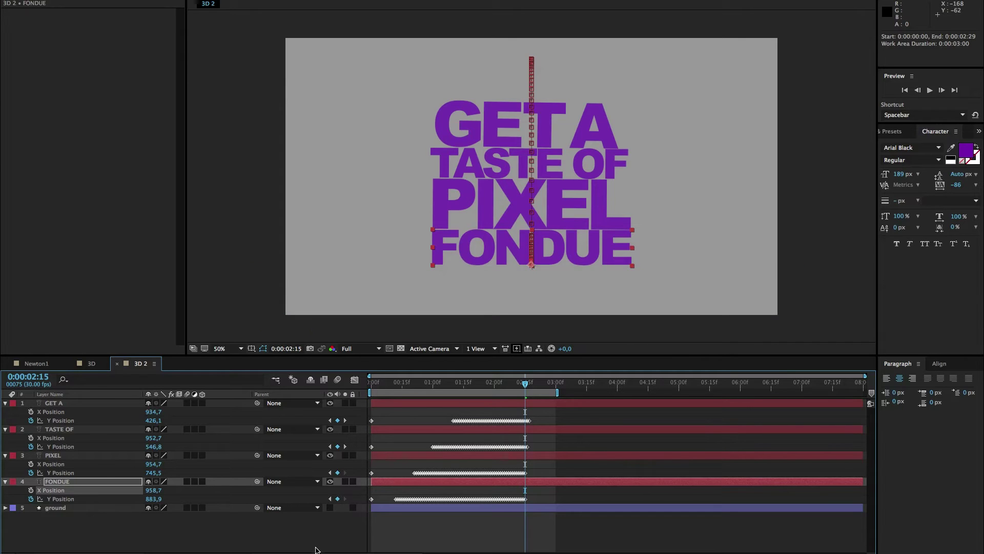
pyautogui.press('Home')
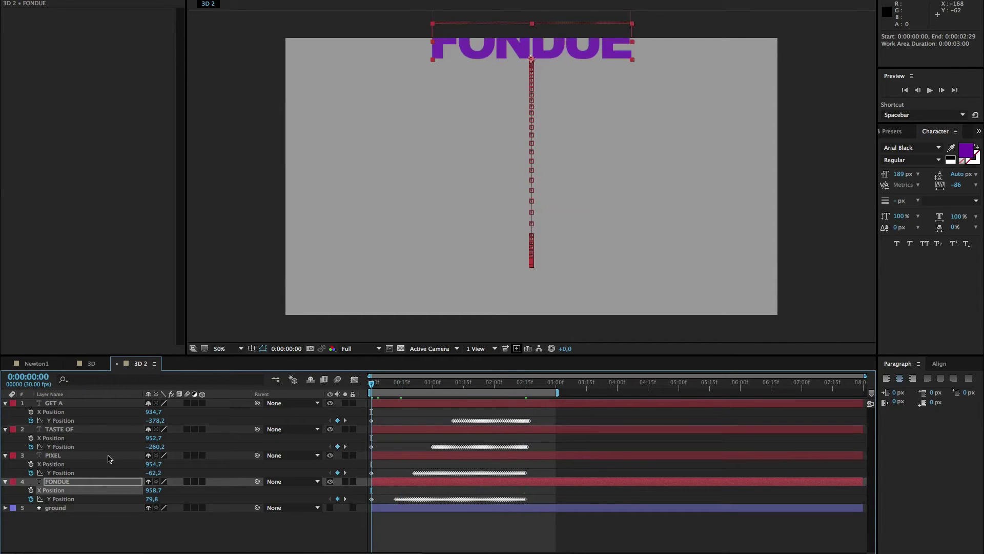
# Step: Create a new solid named Element and move it to the top of the stack
pyautogui.rightClick(86, 518)
pyautogui.moveTo(155, 465)
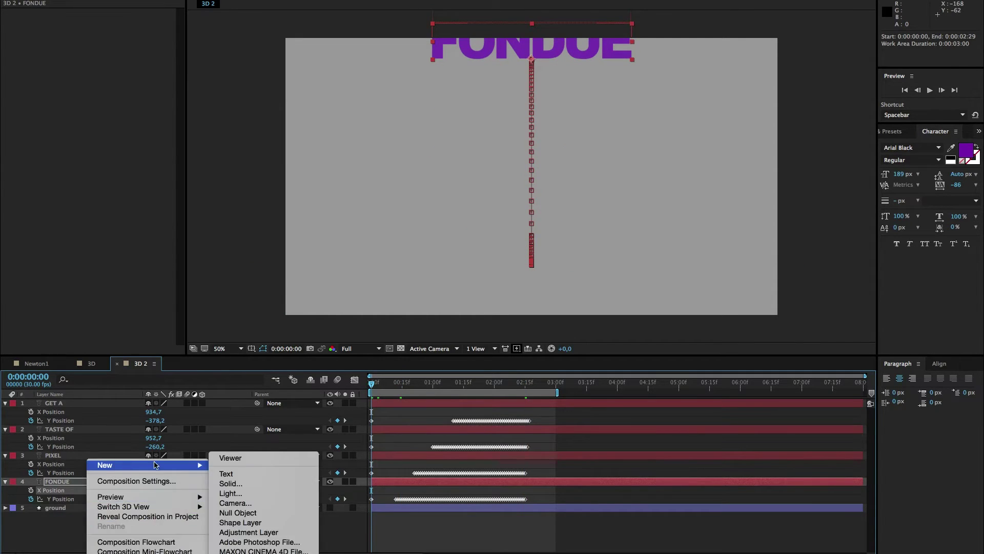
pyautogui.click(231, 484)
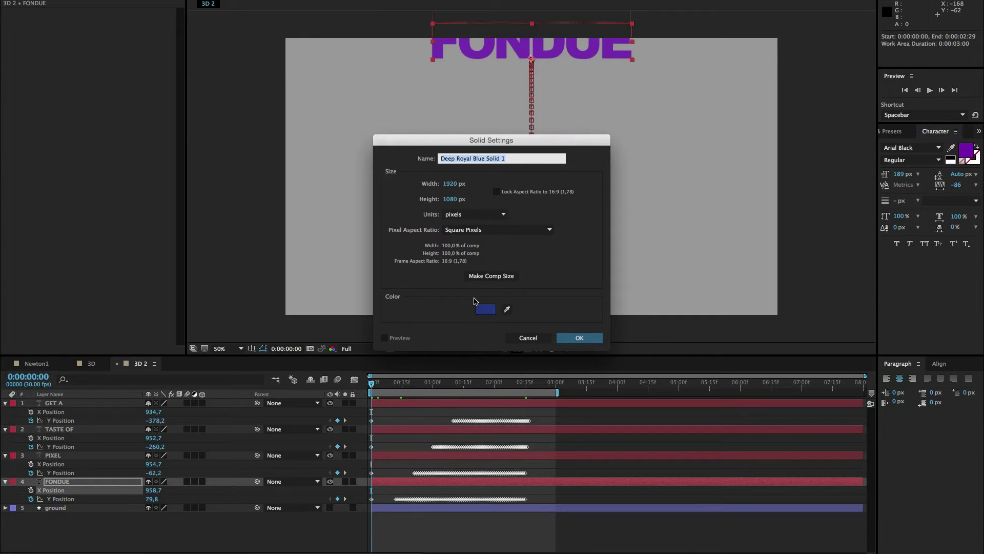
pyautogui.write('Element')
pyautogui.press('Return')
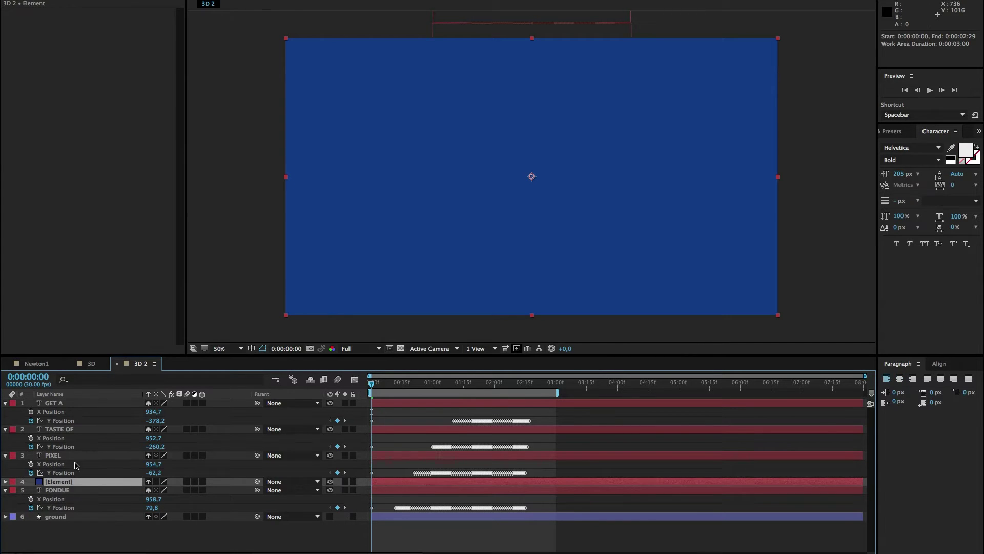
pyautogui.moveTo(78, 481); pyautogui.dragTo(97, 400)
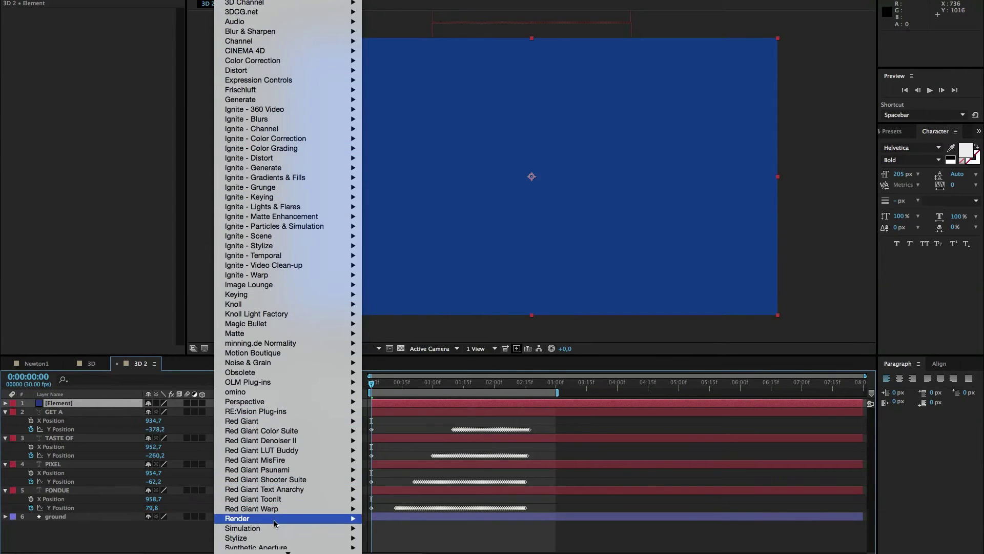
# Step: Apply Video Copilot's Element effect to the Element solid
pyautogui.moveTo(282, 413)
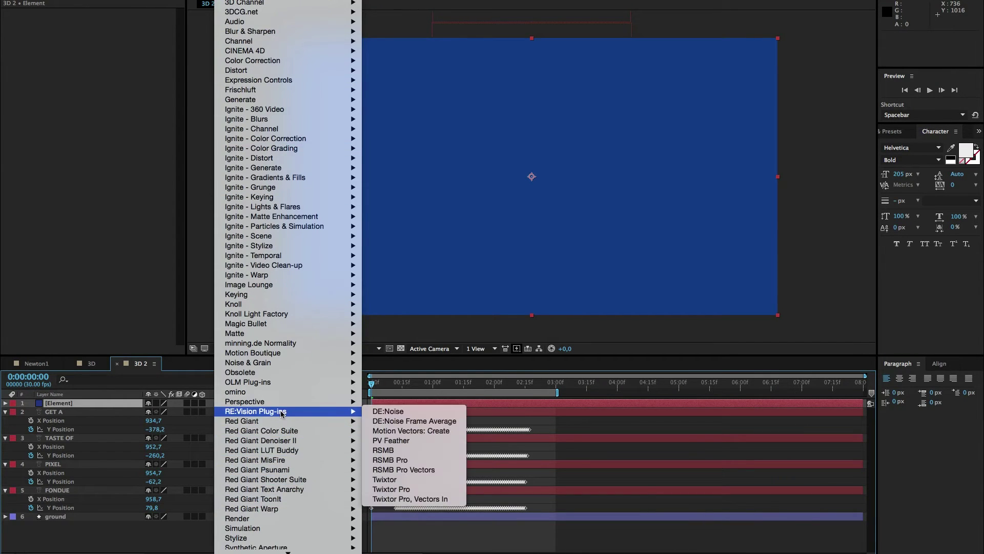
pyautogui.scroll(-10, 287, 549)
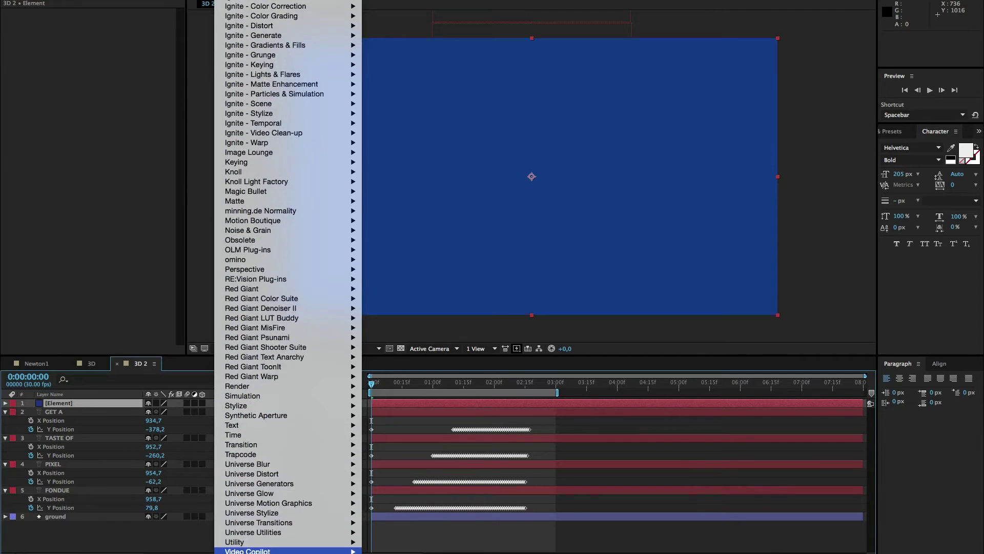
pyautogui.moveTo(333, 550)
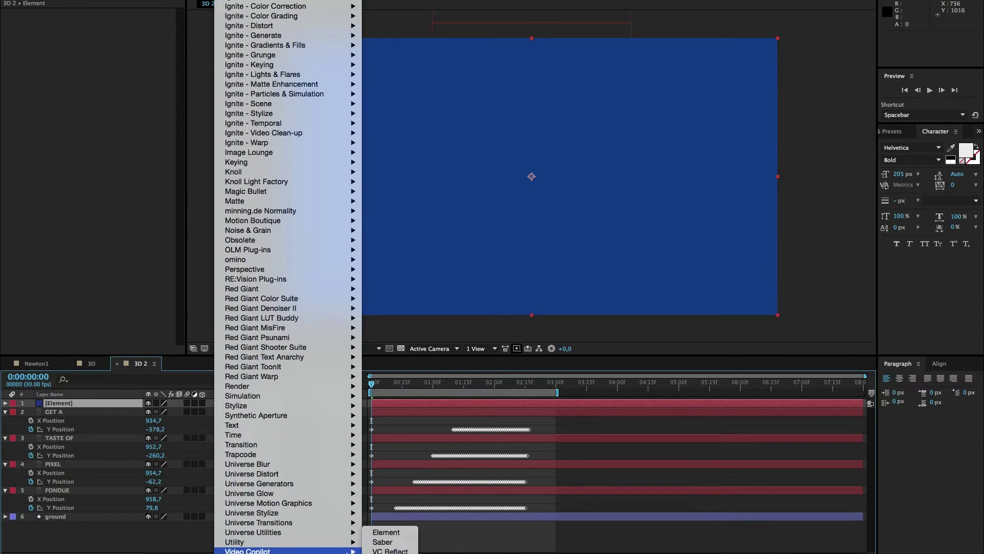
pyautogui.click(379, 533)
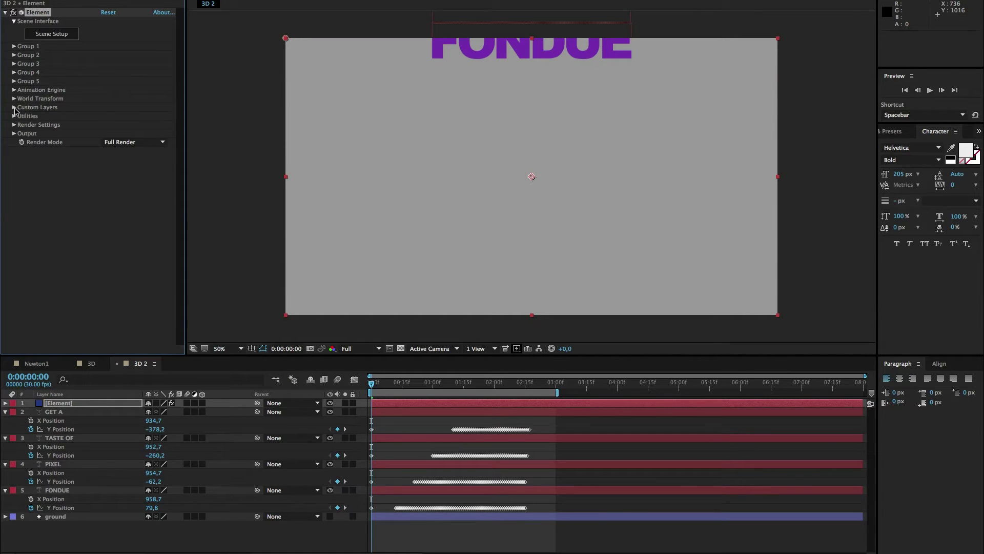
# Step: Expand Custom Text and Masks and set Path Layers 1 and 2 to GET A and TASTE OF
pyautogui.click(14, 107)
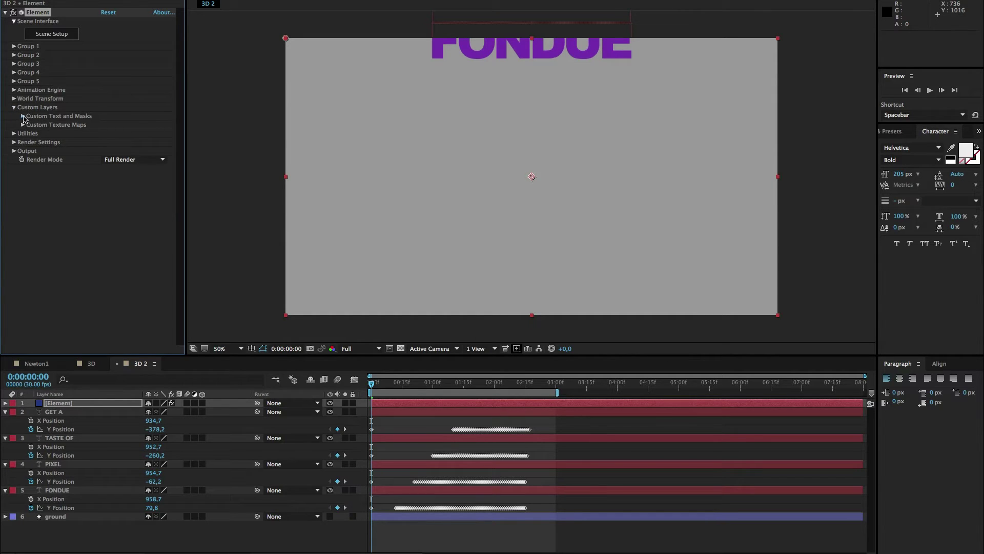
pyautogui.click(23, 117)
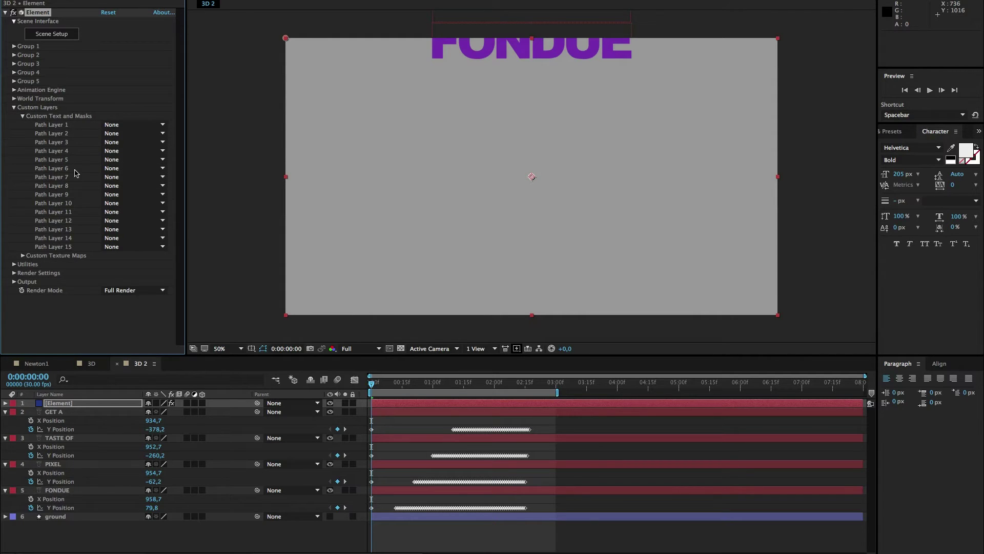
pyautogui.click(137, 126)
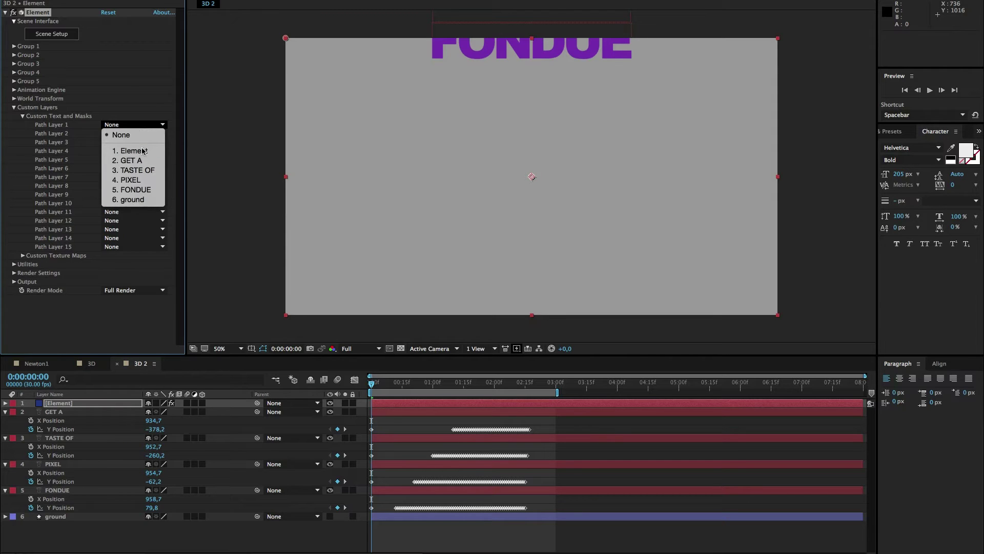
pyautogui.click(139, 161)
pyautogui.click(130, 134)
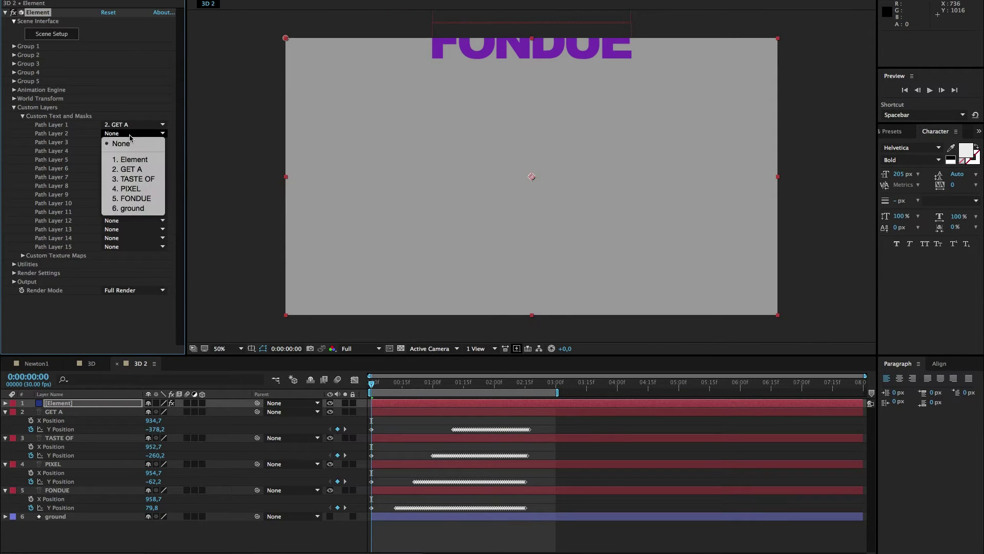
pyautogui.click(135, 179)
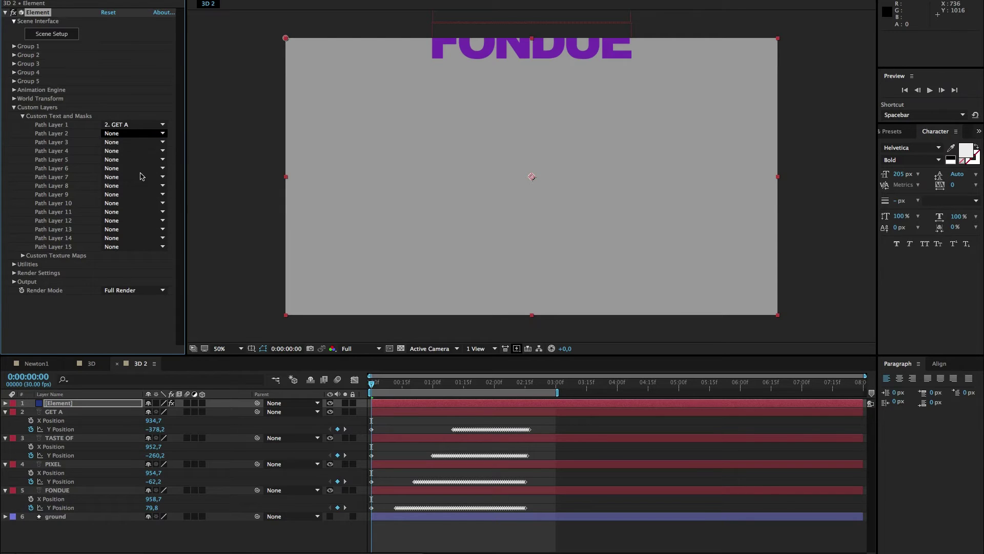
# Step: Set Path Layers 3 and 4 to PIXEL and FONDUE, then open Scene Setup
pyautogui.click(129, 144)
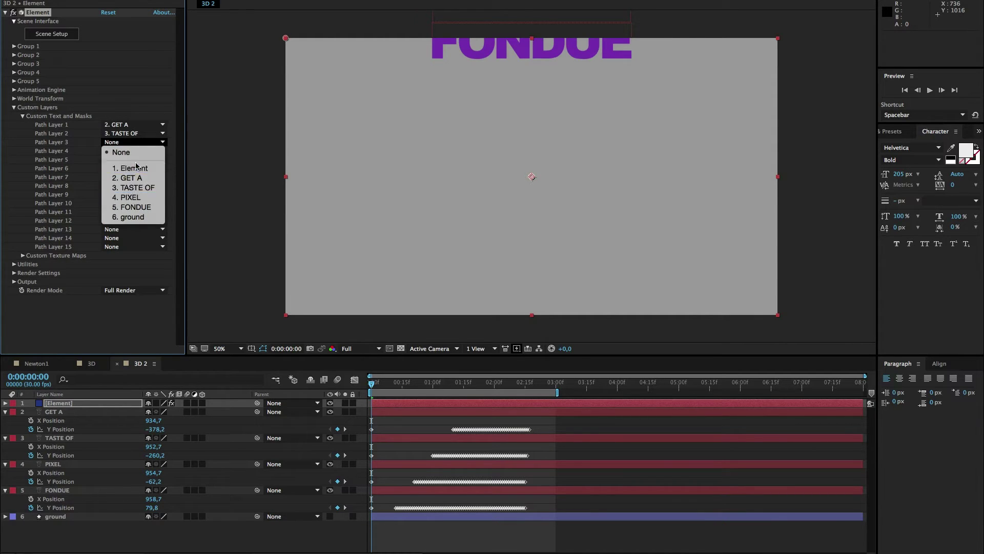
pyautogui.click(133, 127)
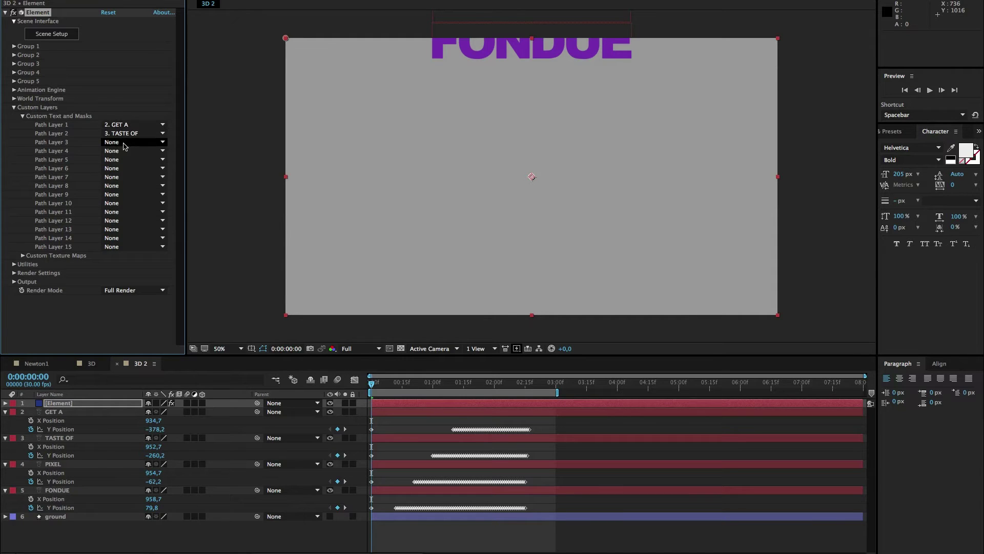
pyautogui.click(130, 143)
pyautogui.click(136, 203)
pyautogui.click(126, 152)
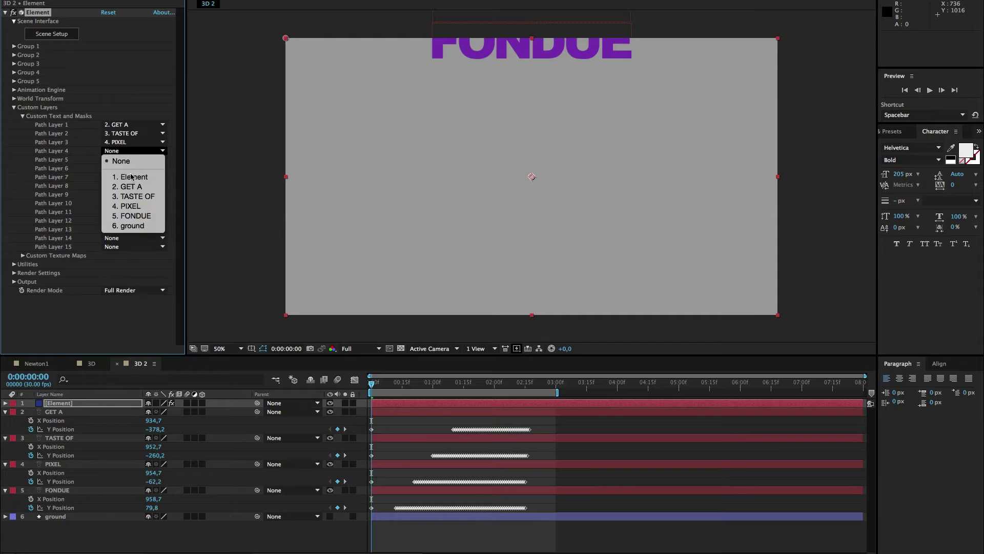
pyautogui.click(135, 219)
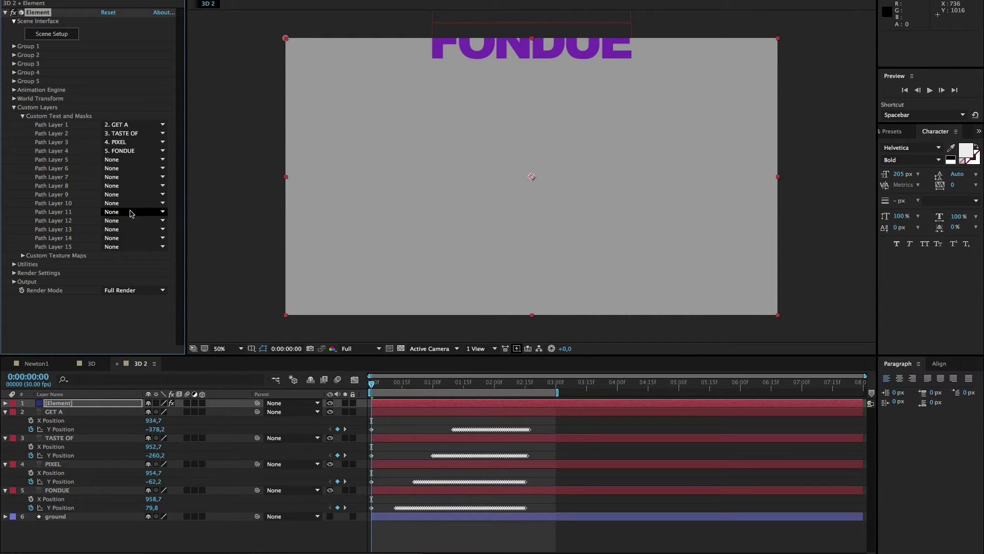
pyautogui.click(60, 36)
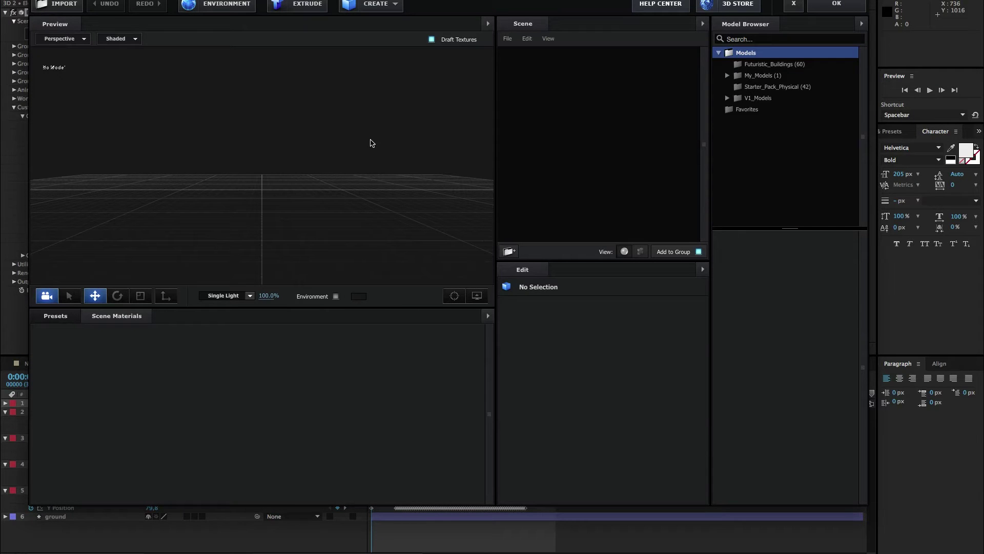
# Step: Extrude Custom Path 1 into a GET A text model and orbit to inspect it
pyautogui.moveTo(366, 160)
pyautogui.mouseDown()
pyautogui.moveTo(354, 204)
pyautogui.moveTo(371, 121)
pyautogui.moveTo(358, 176)
pyautogui.moveTo(371, 140)
pyautogui.moveTo(345, 180)
pyautogui.moveTo(364, 174)
pyautogui.mouseUp()
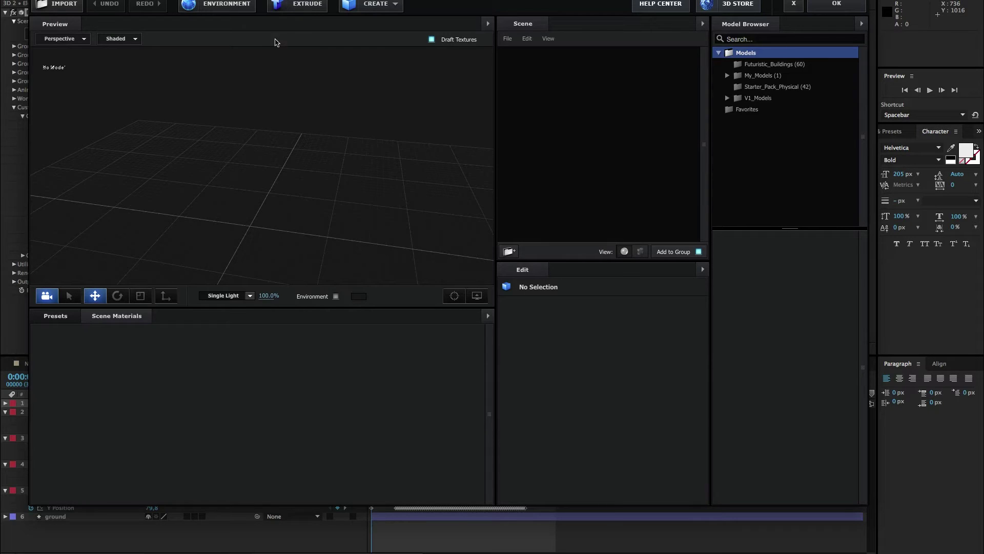
pyautogui.click(308, 5)
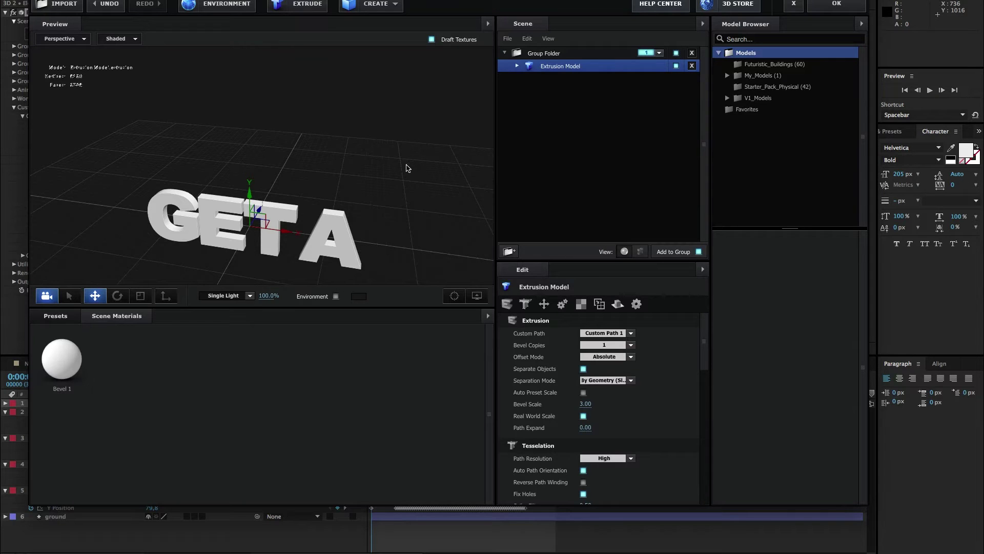
pyautogui.press('Up')
pyautogui.click(552, 68)
pyautogui.moveTo(429, 214); pyautogui.dragTo(425, 256)
pyautogui.click(385, 213)
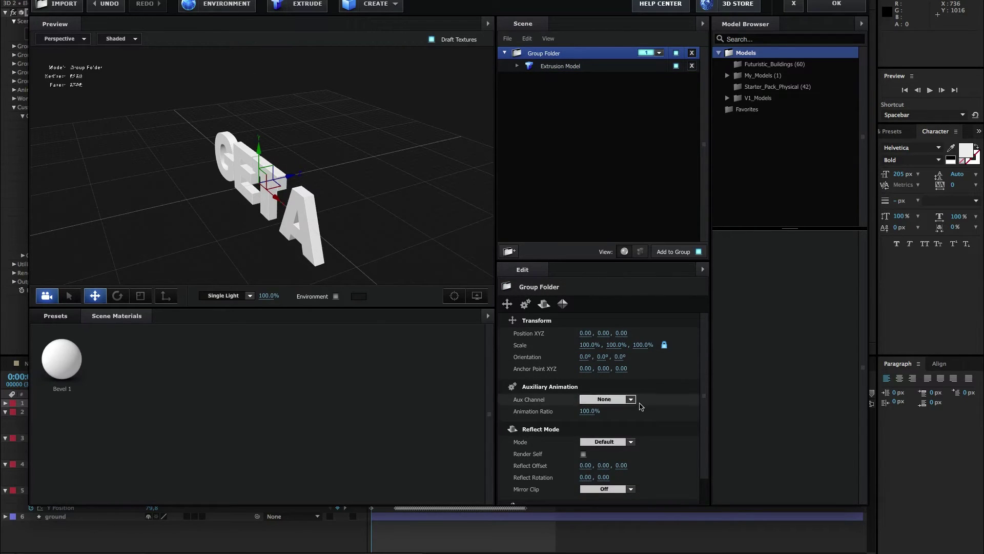
pyautogui.click(578, 67)
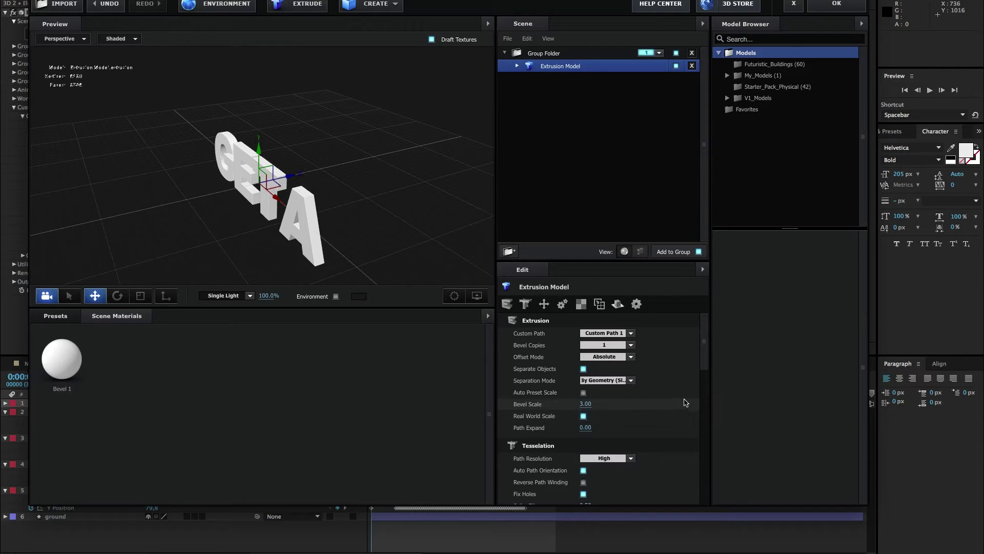
pyautogui.moveTo(706, 352); pyautogui.dragTo(704, 323)
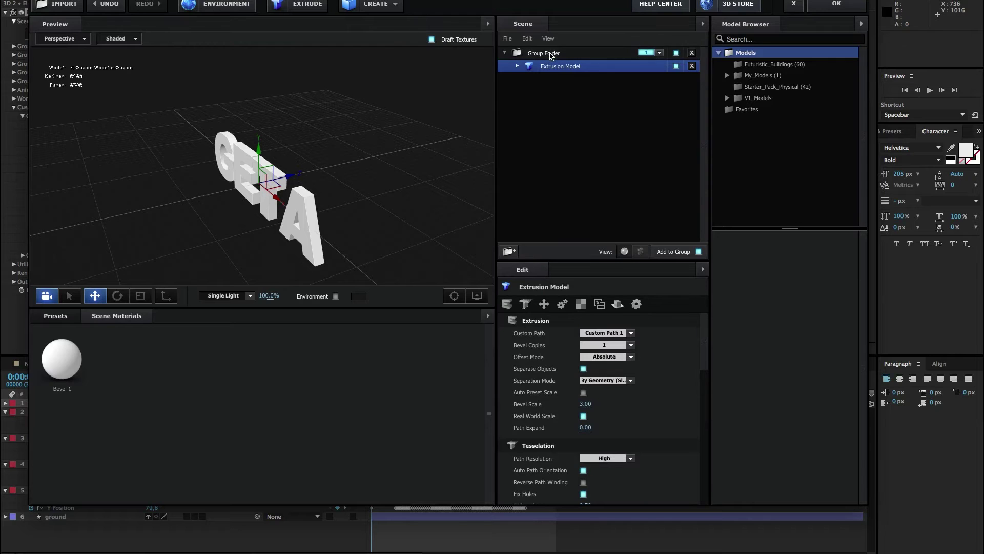
# Step: Set the Bevel 1 material's Extrude to 4 so the GET A letters become much deeper
pyautogui.click(551, 54)
pyautogui.click(518, 66)
pyautogui.click(573, 80)
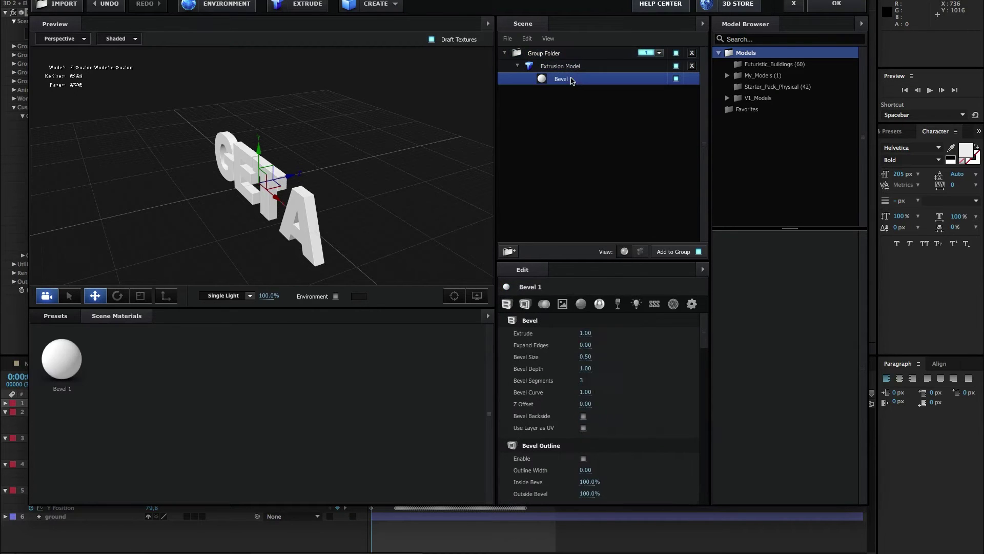
pyautogui.moveTo(589, 335); pyautogui.dragTo(621, 336)
pyautogui.click(602, 343)
pyautogui.write('4')
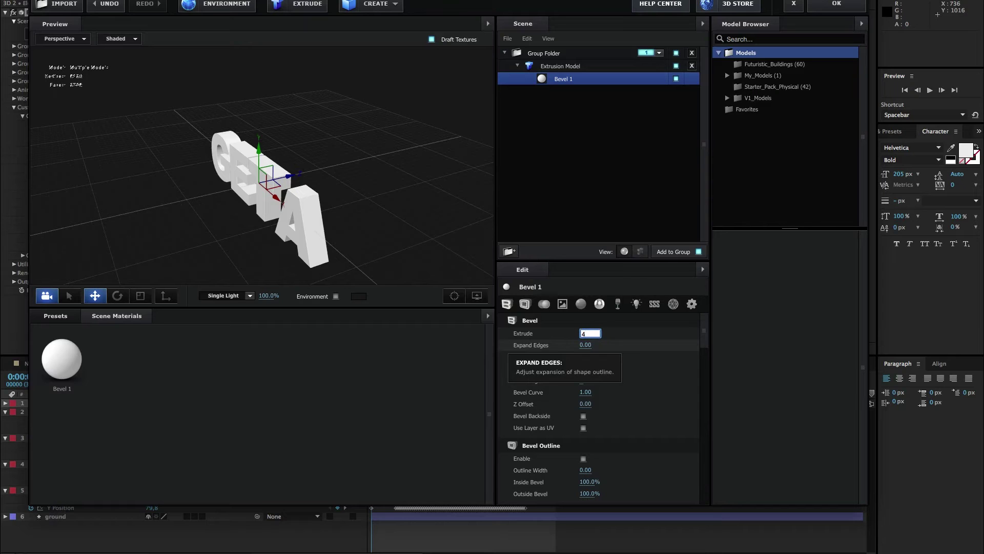
pyautogui.press('Return')
pyautogui.moveTo(374, 202); pyautogui.dragTo(391, 189)
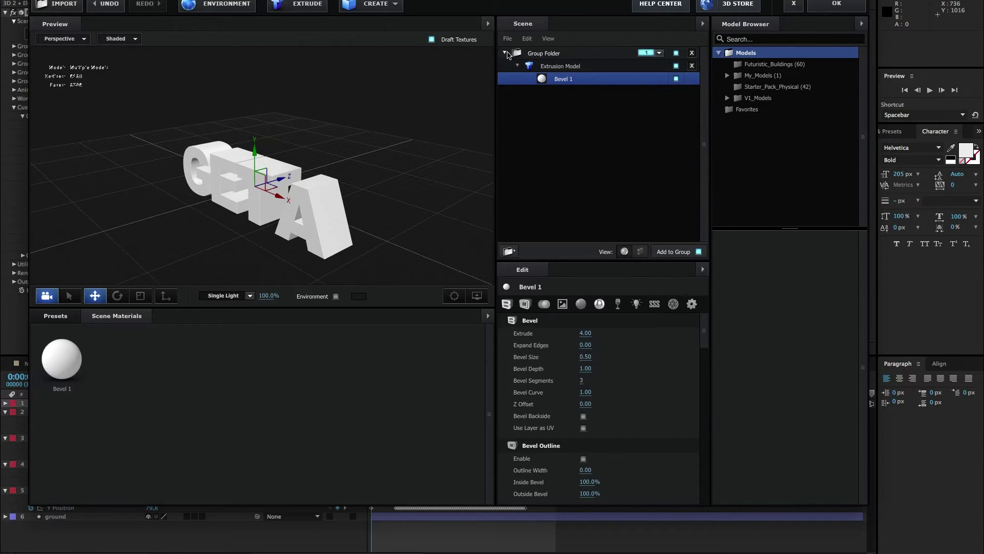
# Step: Rename the Group Folder holding the extruded text to 'Get A'
pyautogui.click(505, 53)
pyautogui.rightClick(553, 57)
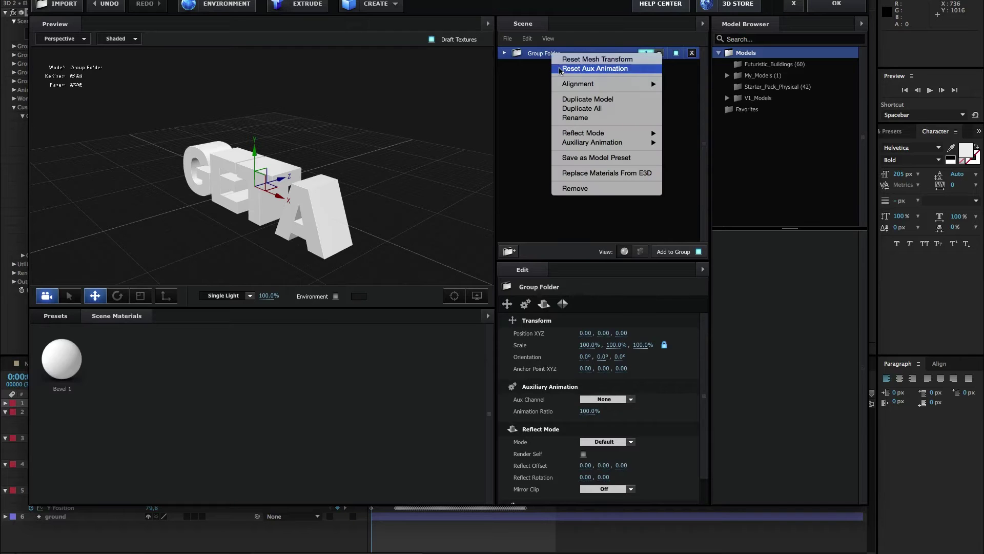
pyautogui.click(567, 118)
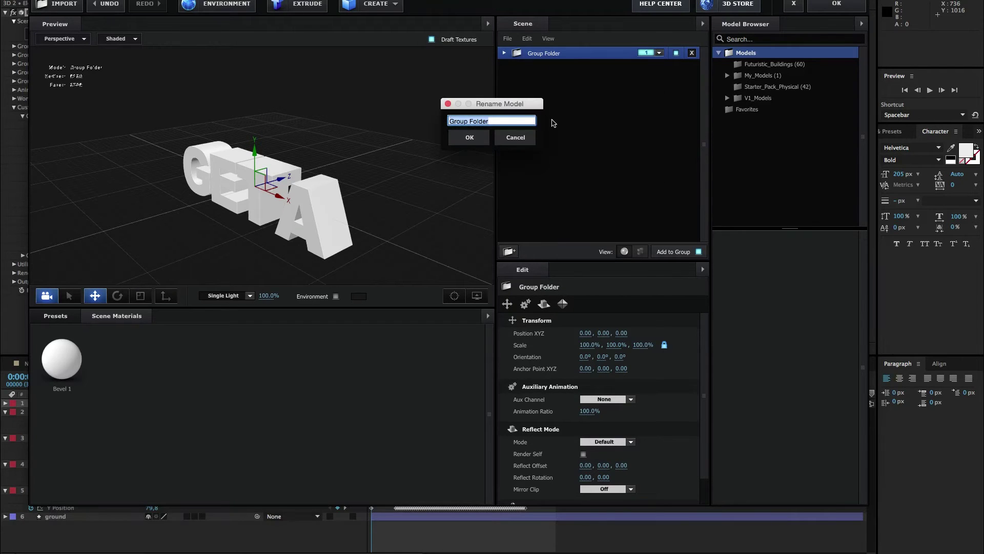
pyautogui.write('Get A')
pyautogui.press('Return')
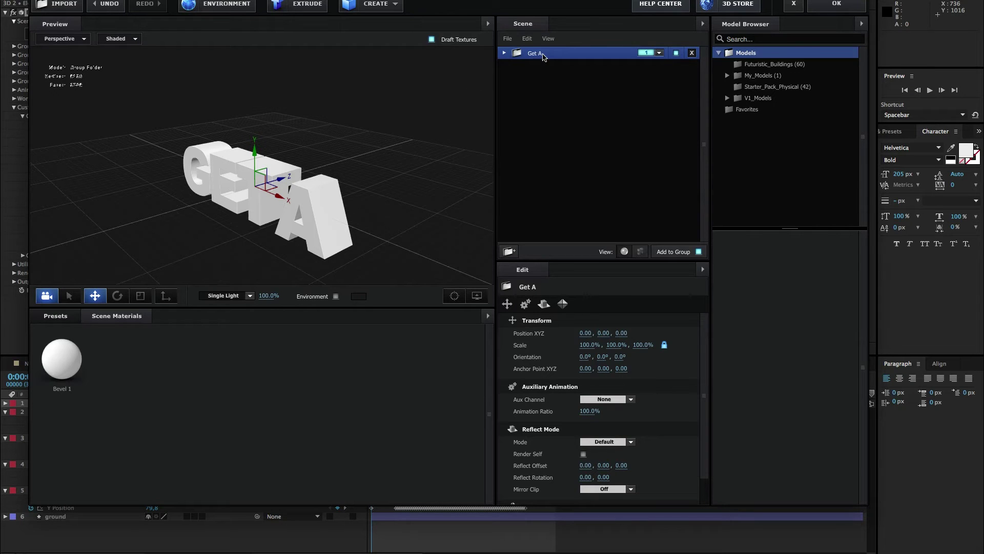
pyautogui.rightClick(537, 54)
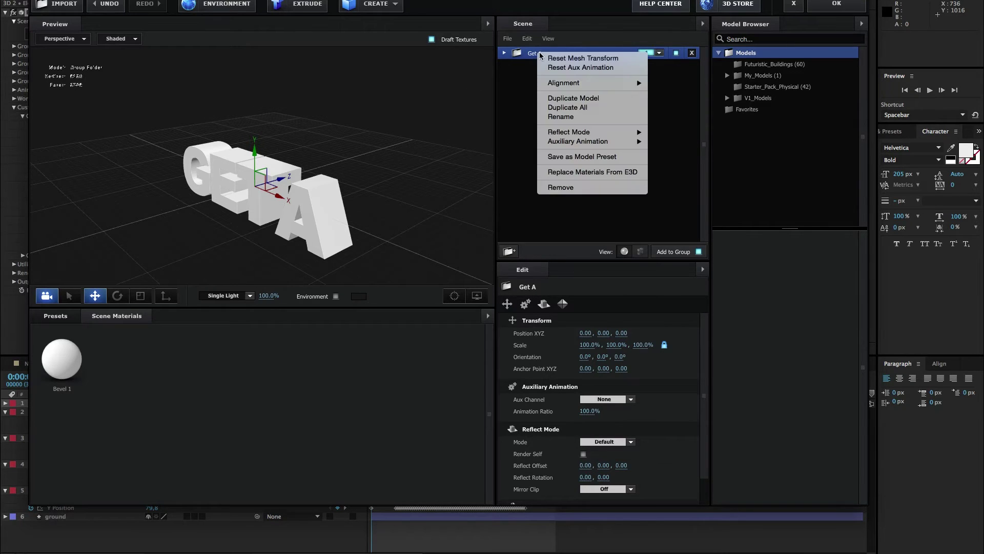
# Step: Duplicate the Get A group and assign Get A Copy to group channel 2
pyautogui.click(569, 107)
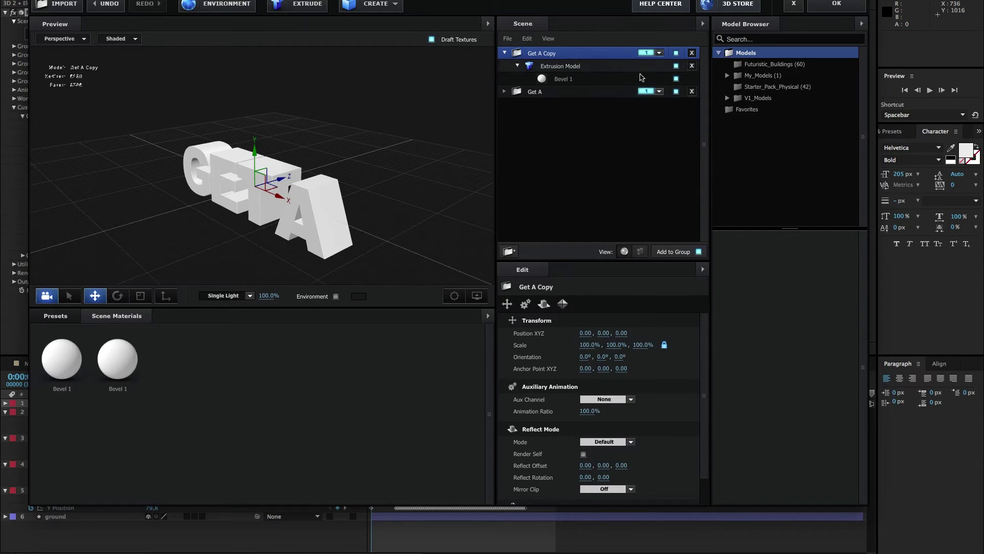
pyautogui.click(660, 92)
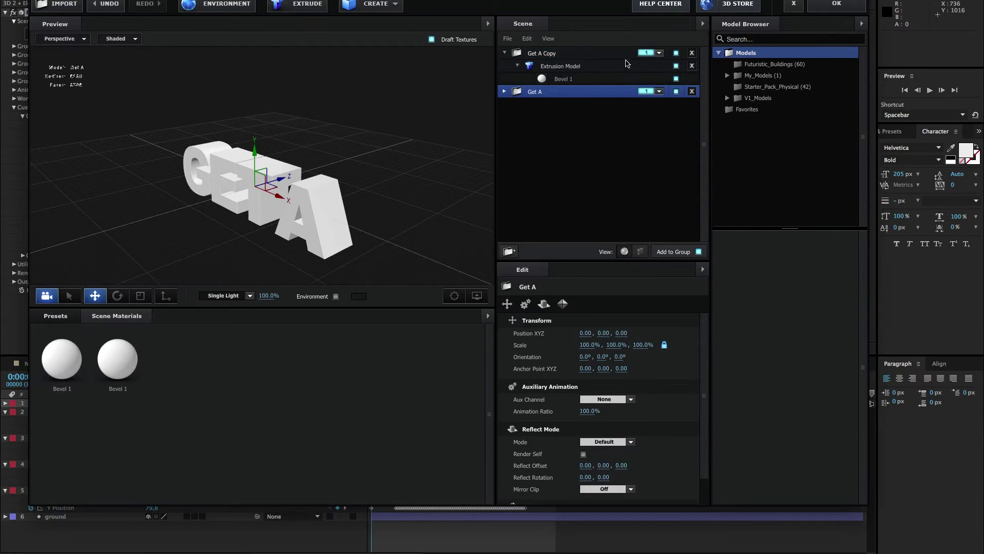
pyautogui.click(660, 54)
pyautogui.click(664, 68)
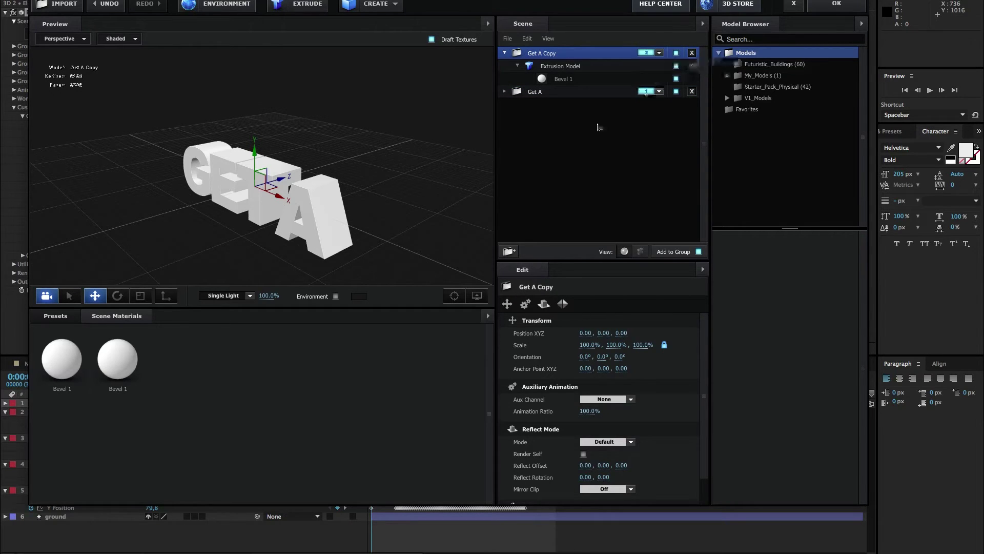
# Step: Switch the copy's Extrusion Model to Custom Path 2 so it reads TASTE OF
pyautogui.click(579, 66)
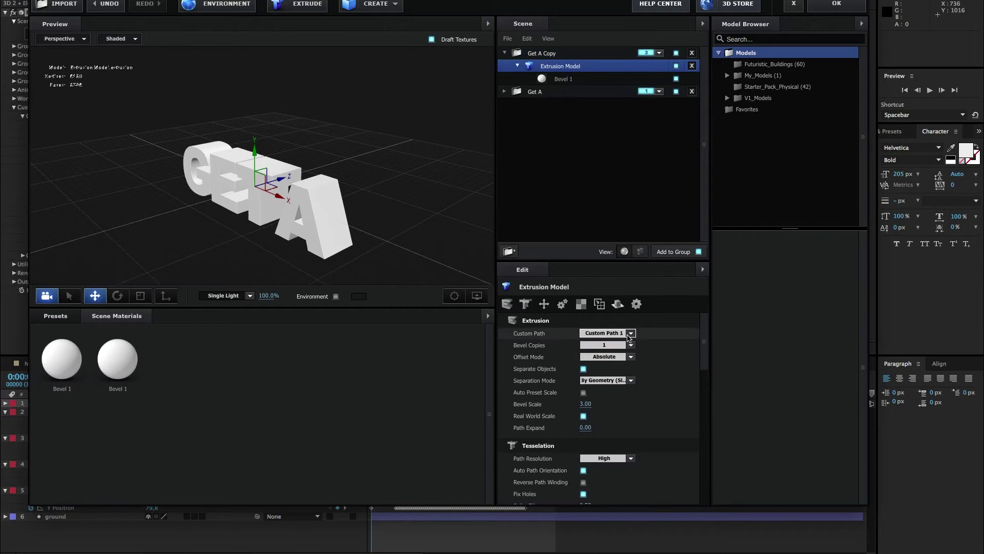
pyautogui.click(632, 333)
pyautogui.click(634, 344)
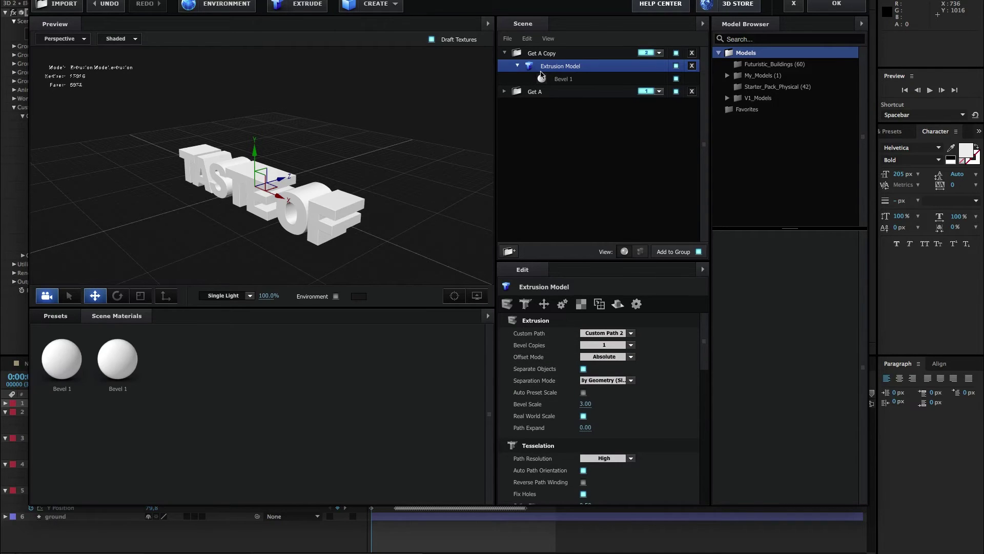
pyautogui.click(554, 56)
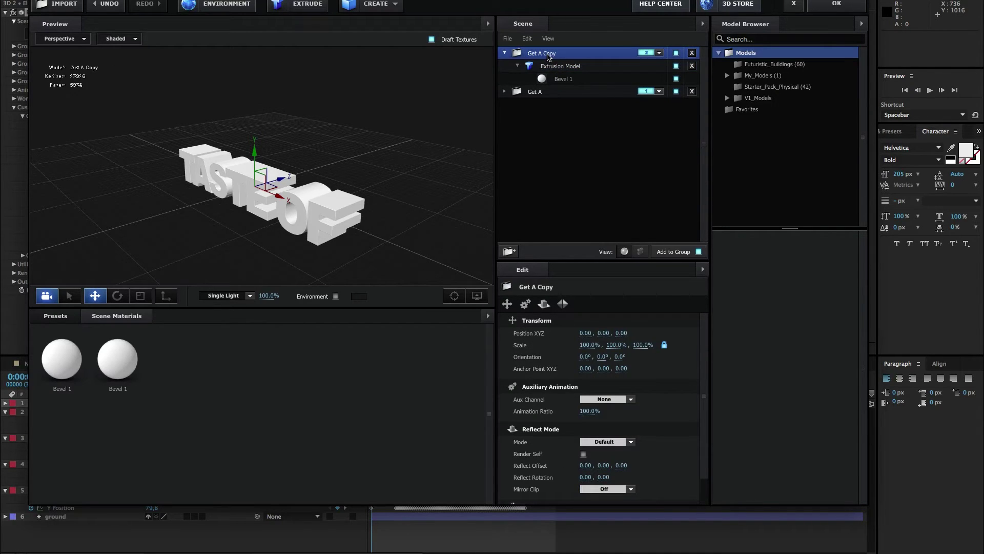
# Step: Rename Get A Copy to 'taste of'
pyautogui.doubleClick(547, 56)
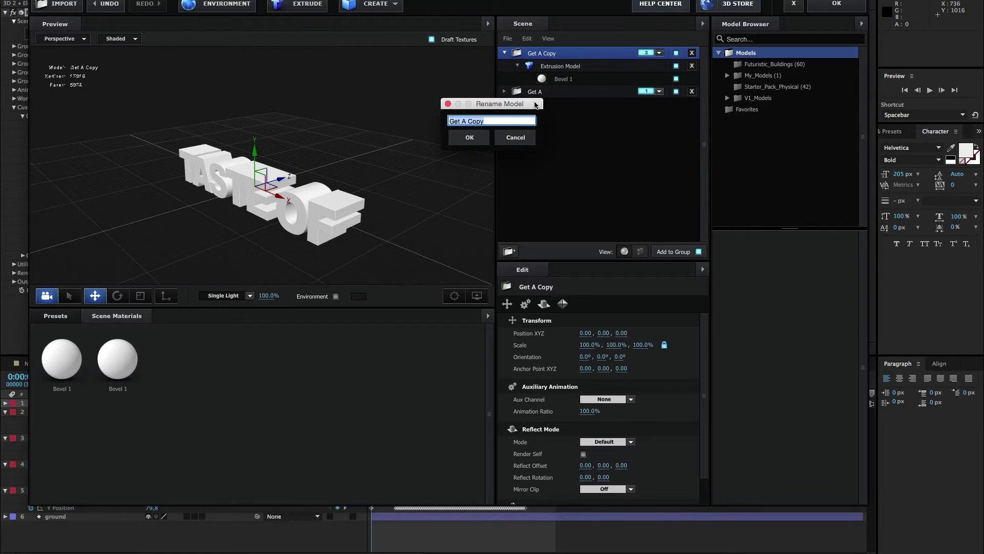
pyautogui.write('taste of')
pyautogui.press('Return')
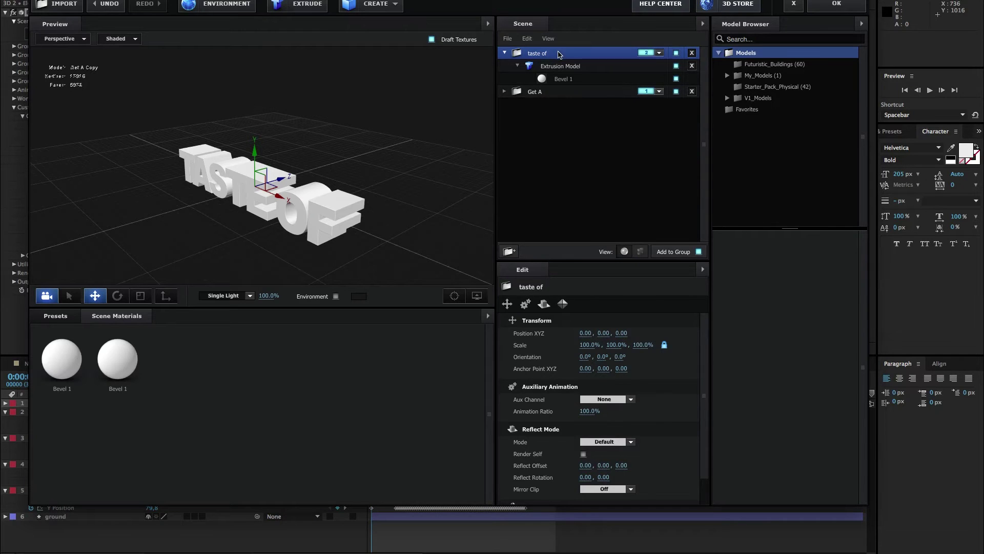
# Step: Duplicate taste of into group 3 and set its extrusion to Custom Path 3 (PIXEL)
pyautogui.rightClick(559, 53)
pyautogui.click(583, 97)
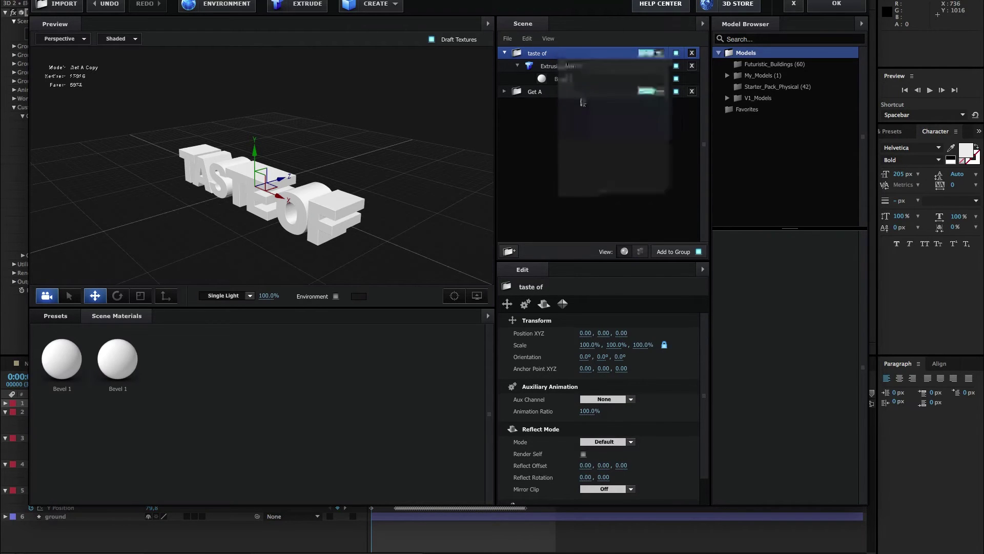
pyautogui.click(658, 52)
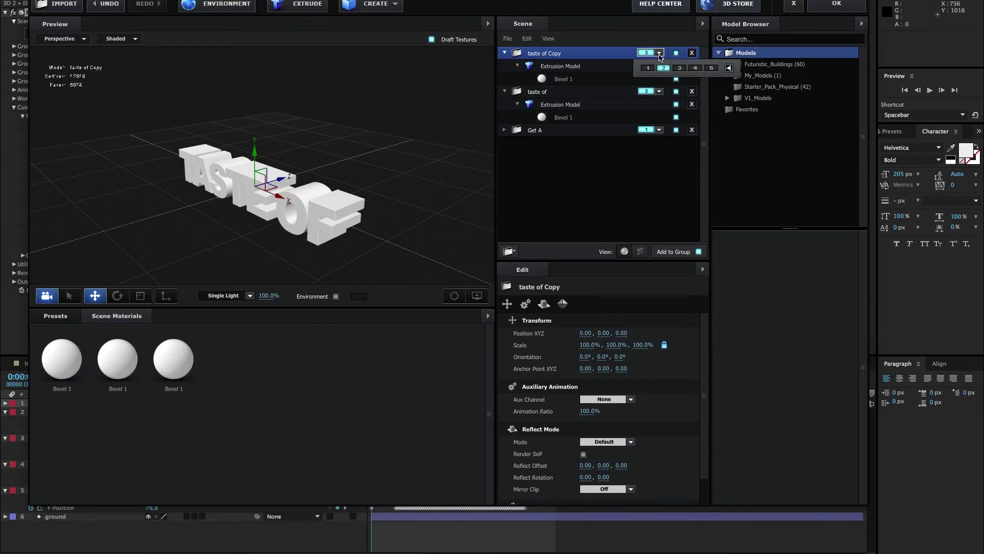
pyautogui.click(681, 68)
pyautogui.click(573, 67)
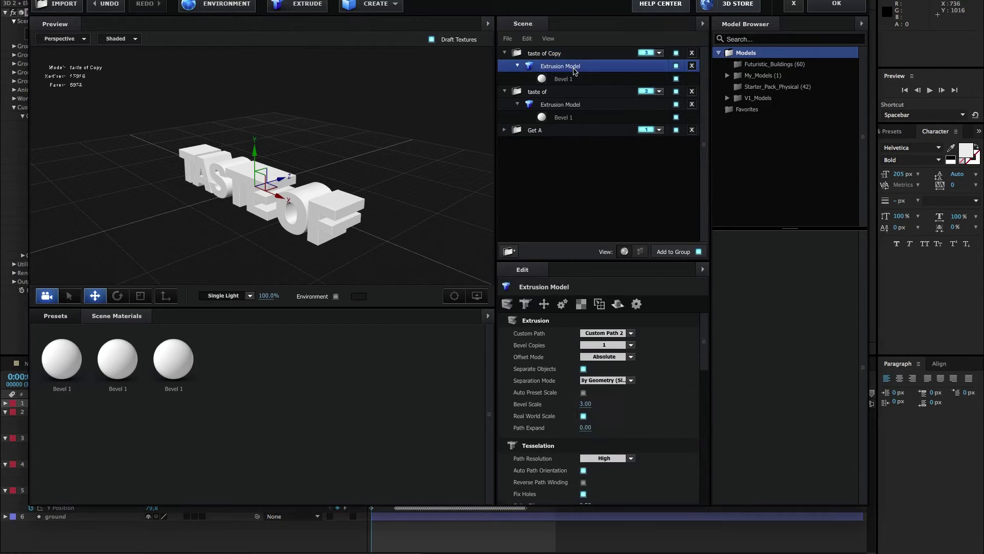
pyautogui.click(612, 333)
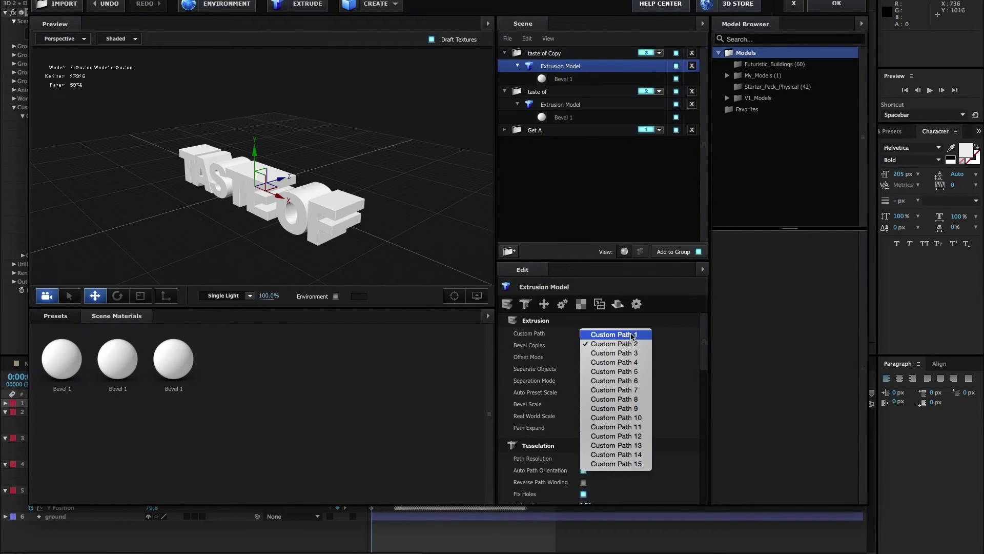
pyautogui.click(614, 352)
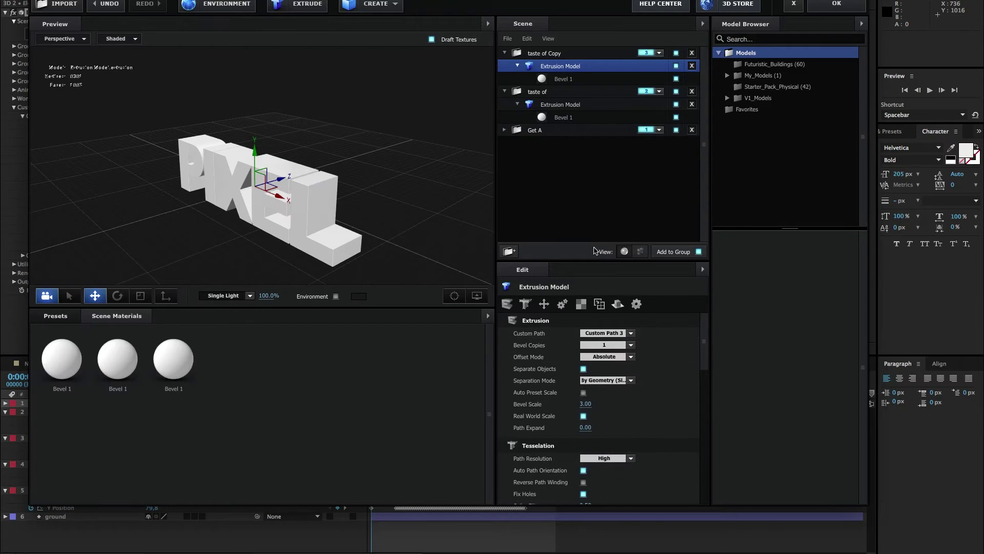
# Step: Duplicate again into group 4 with Custom Path 4 so the new copy reads FONDUE
pyautogui.click(556, 54)
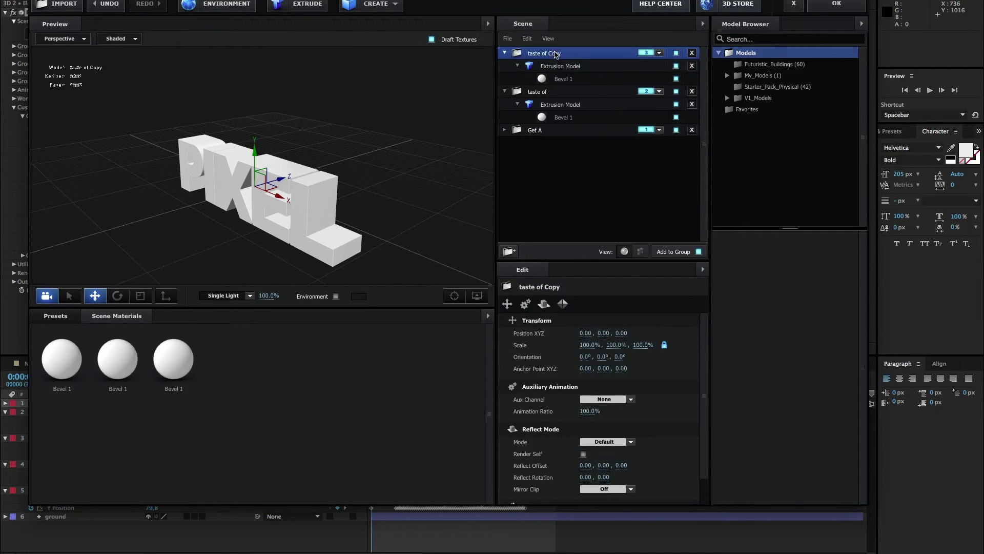
pyautogui.rightClick(557, 53)
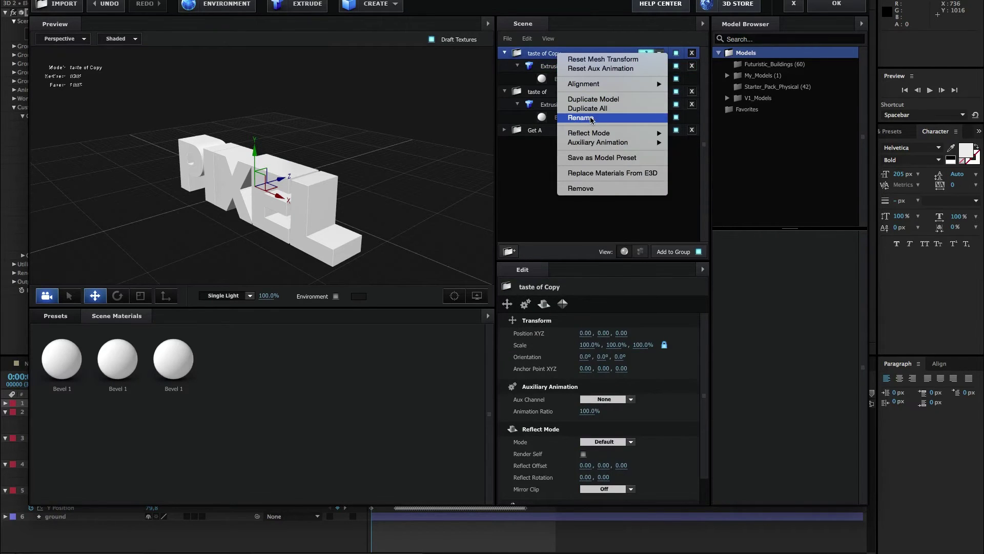
pyautogui.click(592, 101)
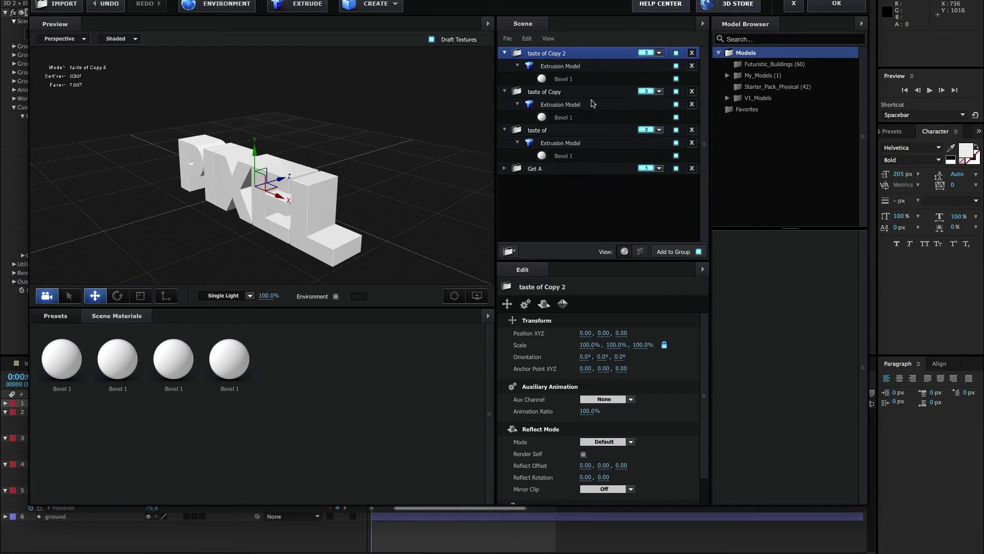
pyautogui.click(660, 53)
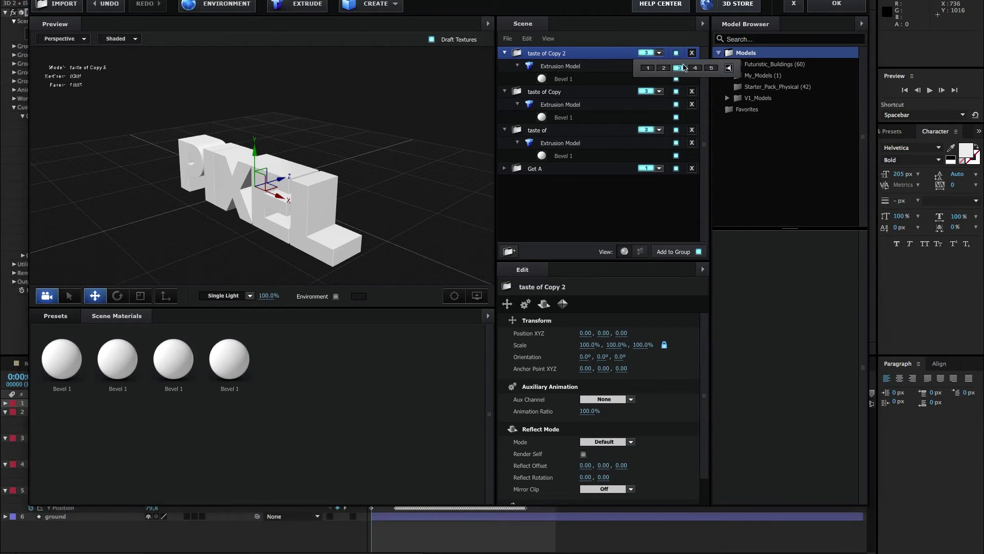
pyautogui.click(695, 68)
pyautogui.click(572, 68)
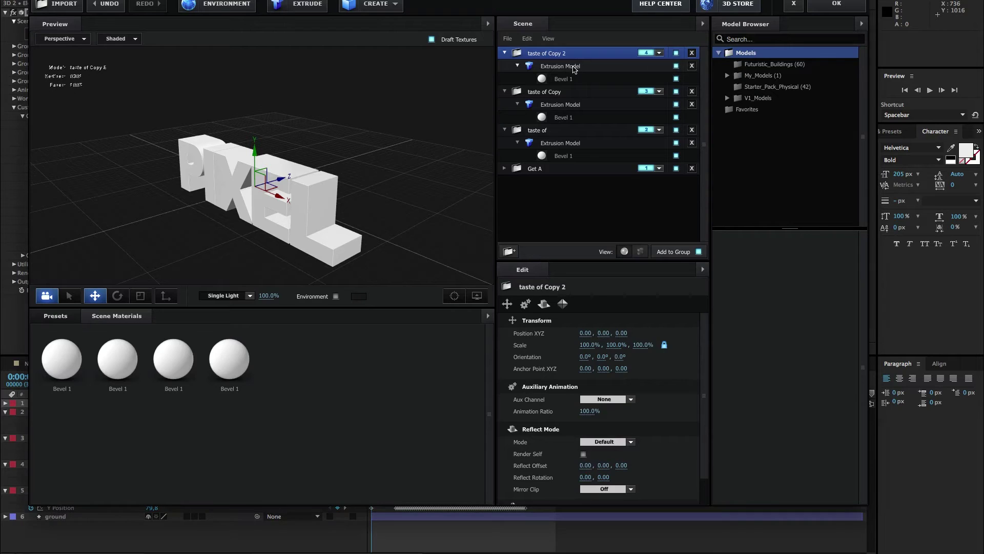
pyautogui.click(631, 333)
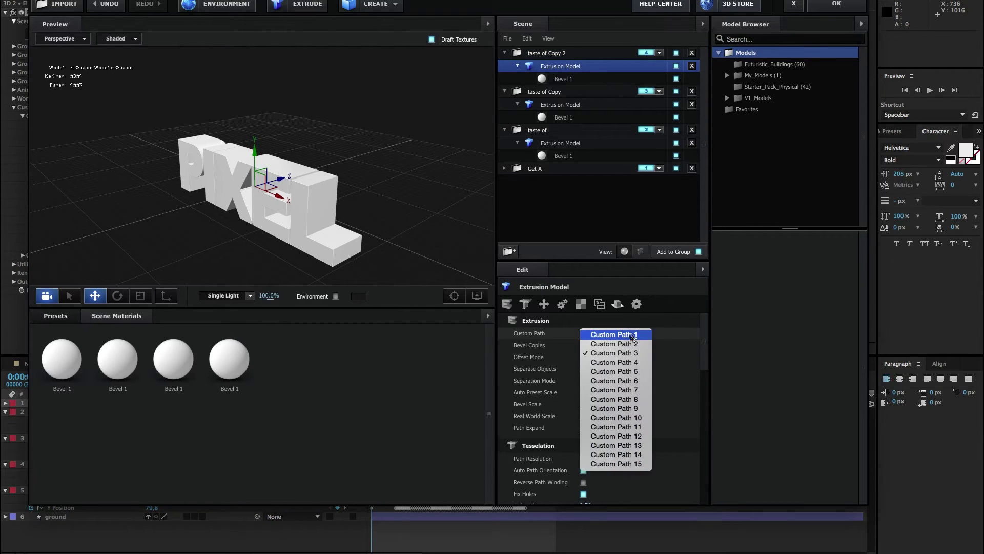
pyautogui.click(635, 363)
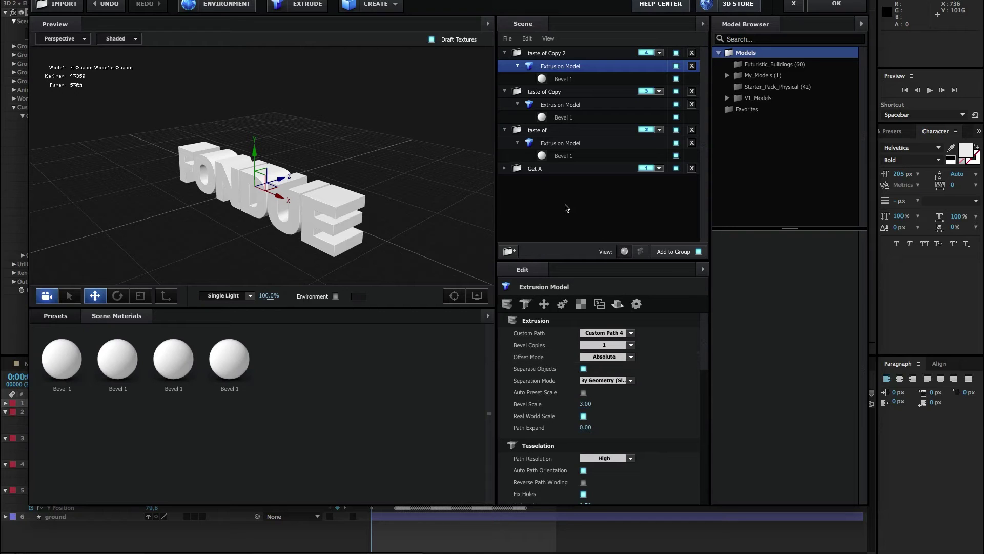
# Step: Add a new Group Folder at the top of the scene and assign it to group 5
pyautogui.click(510, 252)
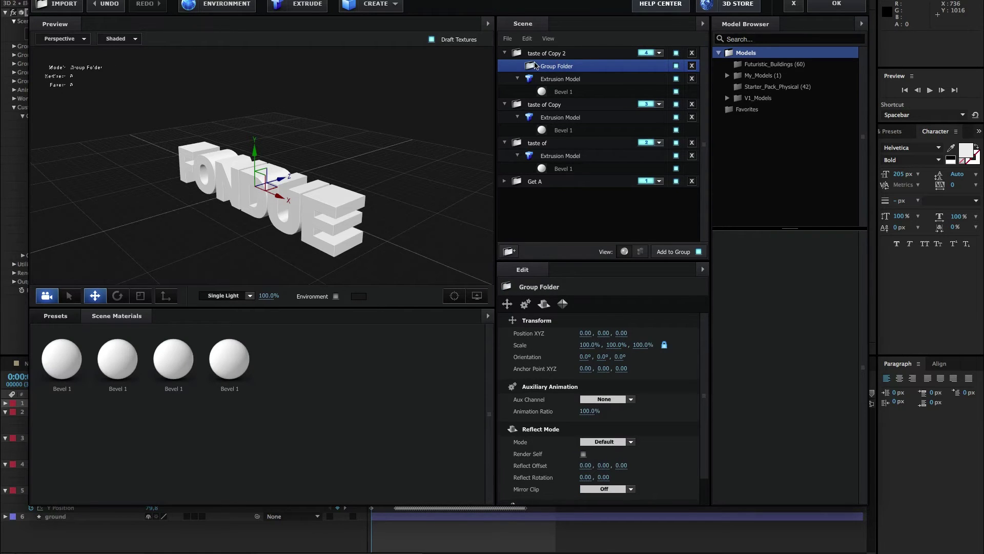
pyautogui.moveTo(535, 65); pyautogui.dragTo(532, 50)
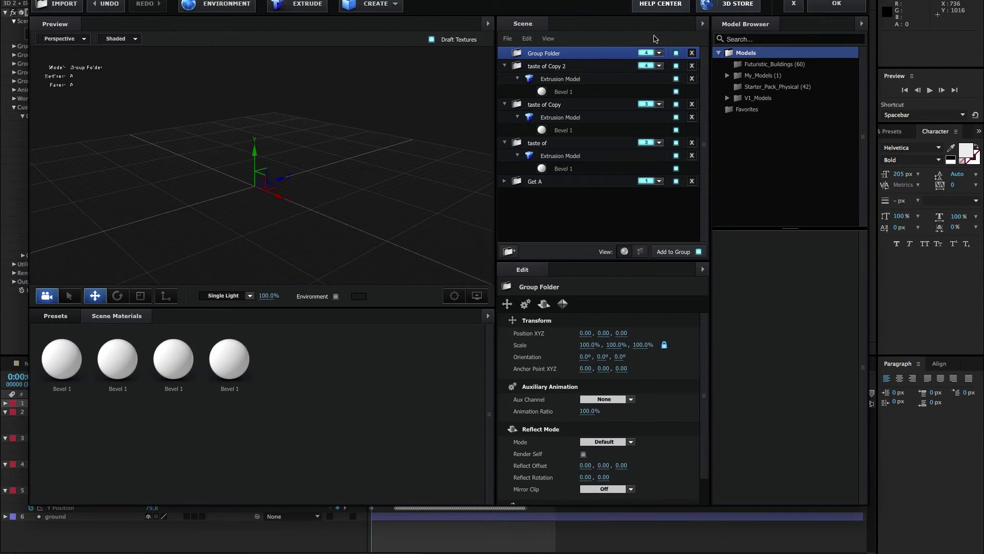
pyautogui.click(660, 53)
pyautogui.click(711, 68)
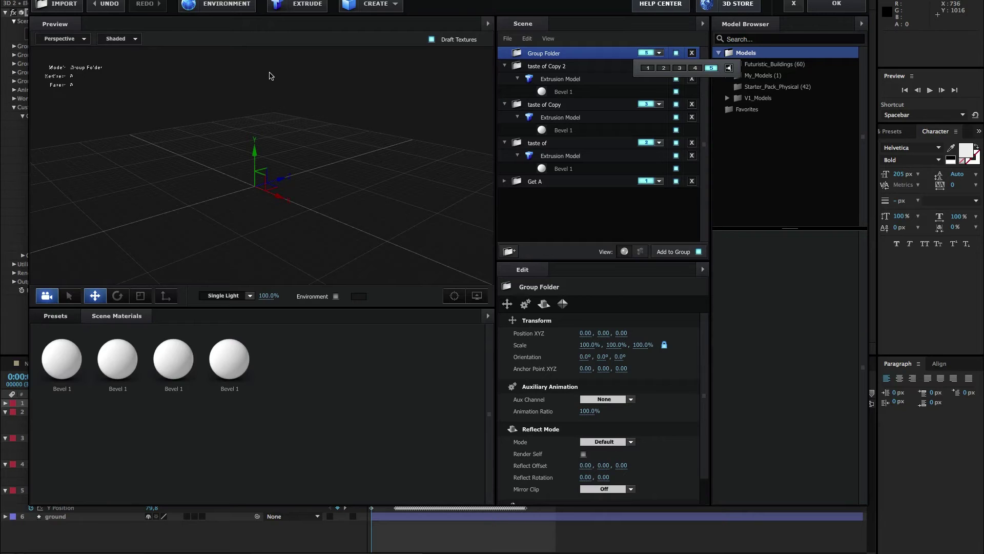
# Step: Create a Plane model in the folder and scale it to about 790.6% as a ground surface
pyautogui.click(393, 6)
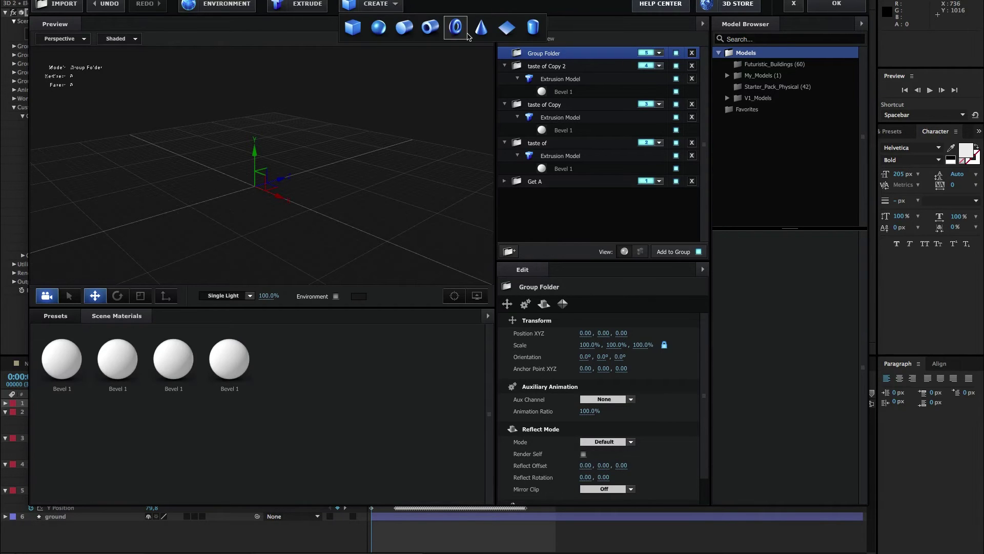
pyautogui.click(507, 28)
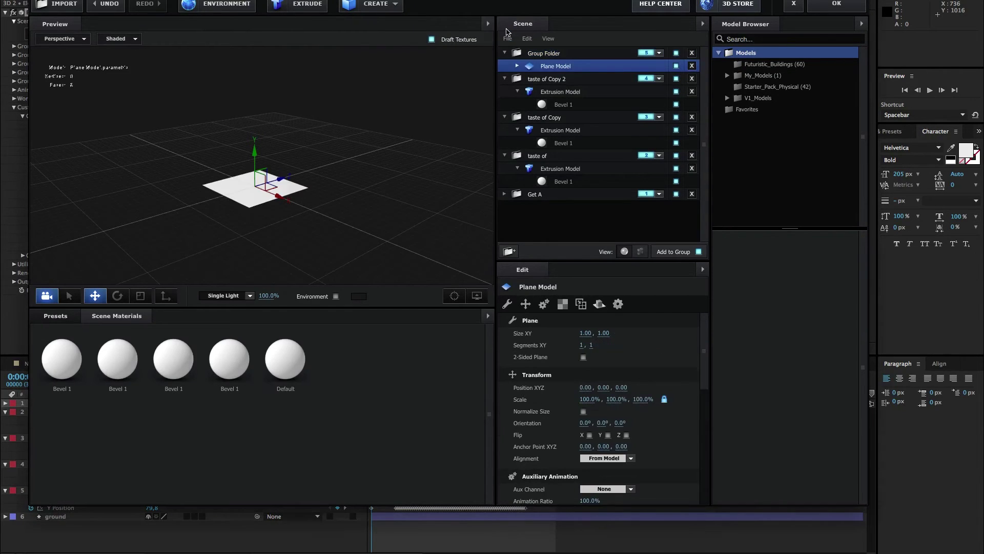
pyautogui.click(137, 296)
pyautogui.moveTo(267, 189); pyautogui.dragTo(632, 261)
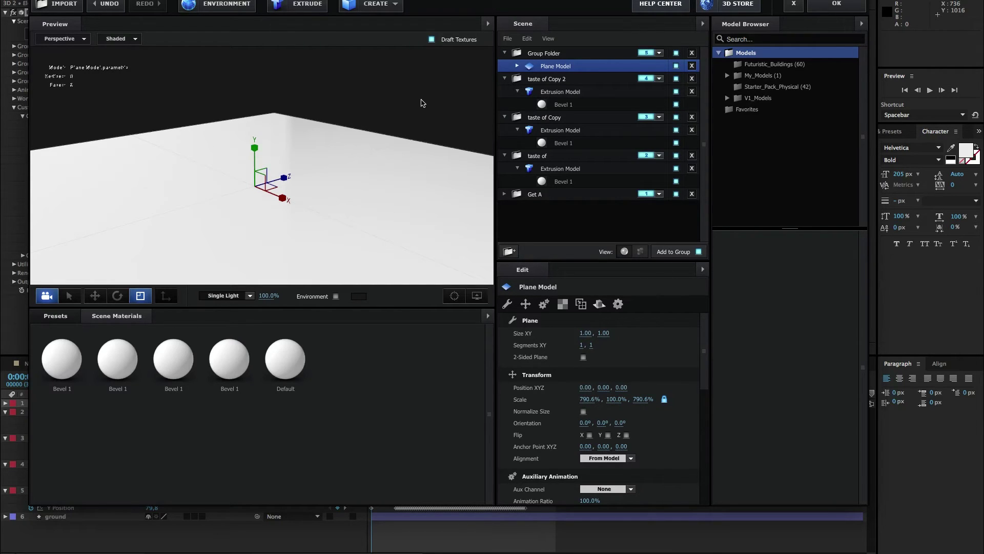
# Step: Rename the FONDUE model, taste of Copy 2, to 'fondue'
pyautogui.click(559, 80)
pyautogui.click(556, 118)
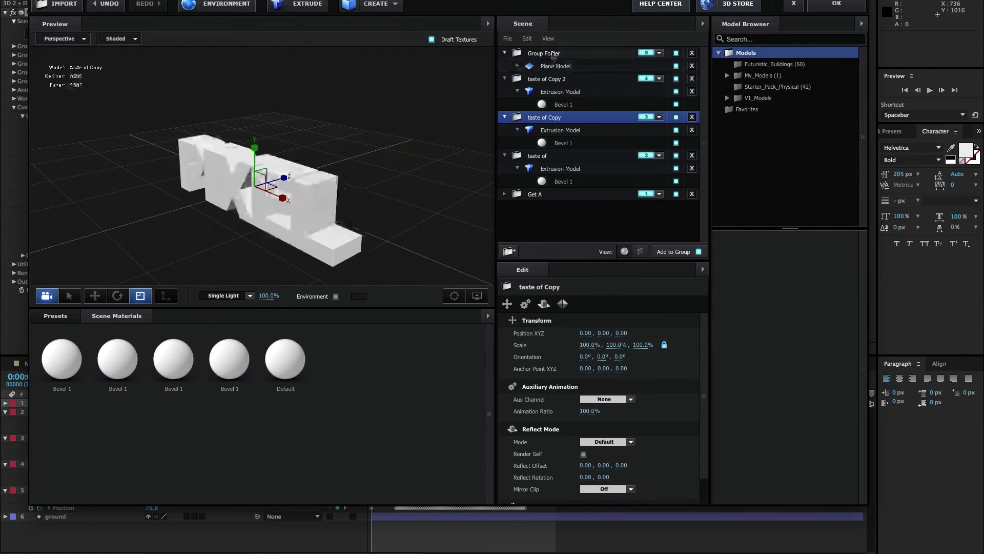
pyautogui.click(556, 81)
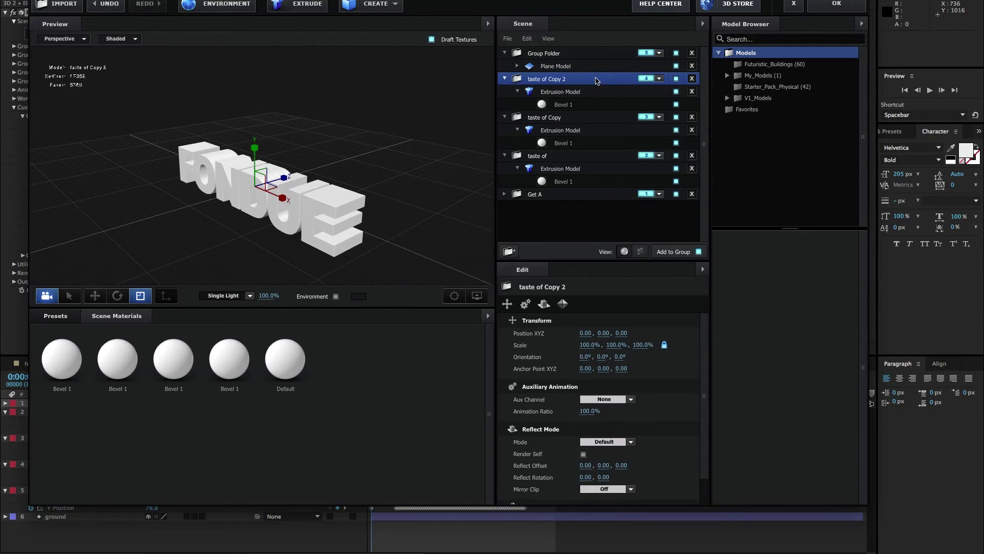
pyautogui.doubleClick(548, 80)
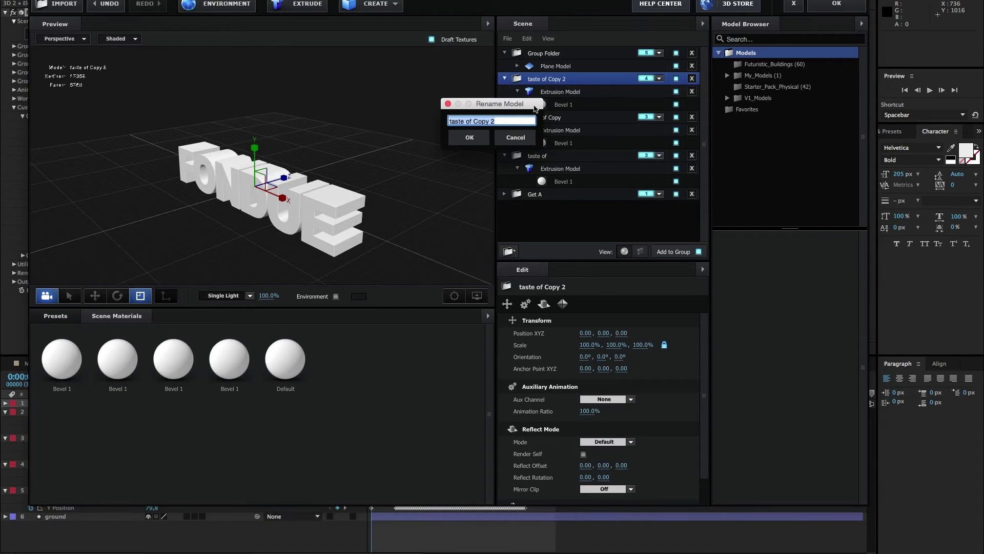
pyautogui.write('fondue')
pyautogui.press('Return')
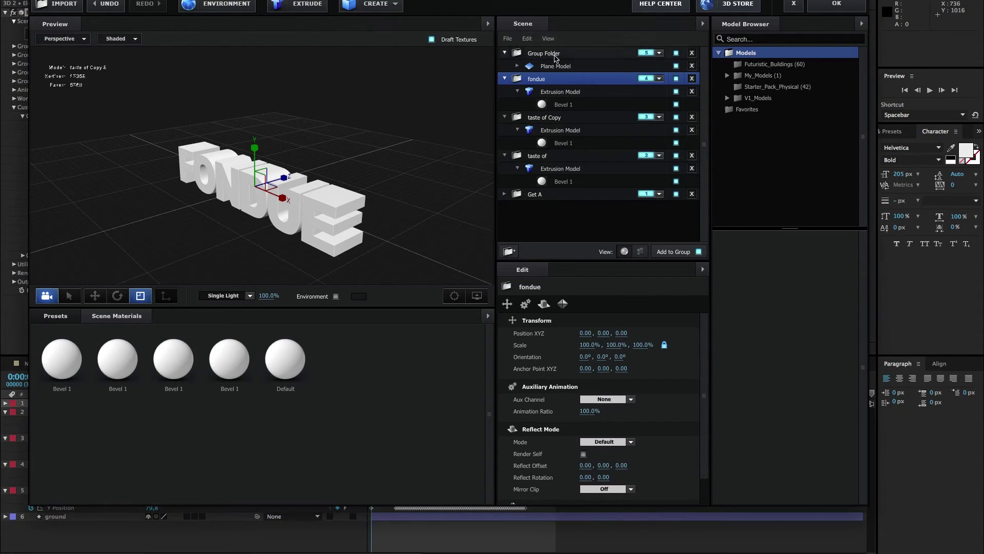
pyautogui.click(554, 55)
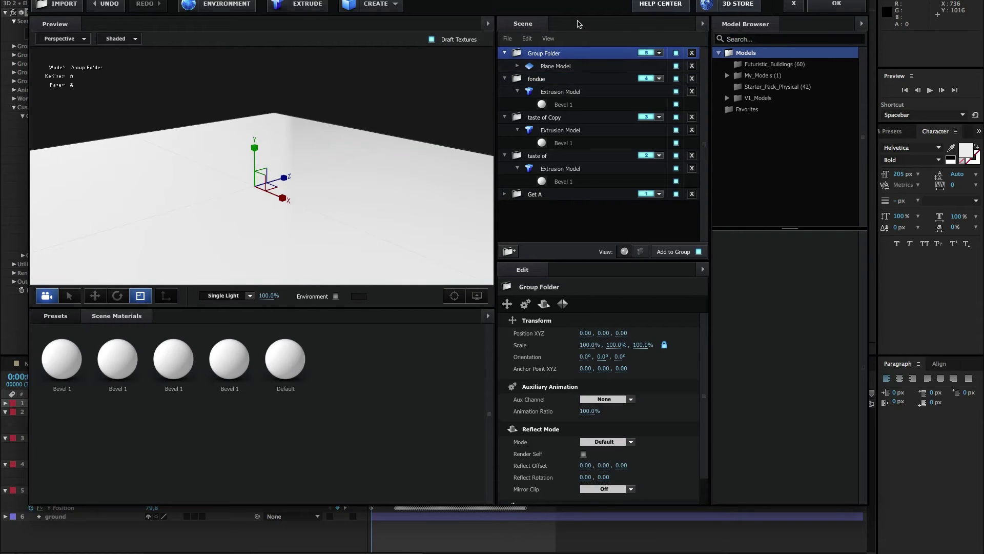
# Step: Rename the ground plane's Group Folder to 'plane'
pyautogui.doubleClick(549, 54)
pyautogui.write('plane')
pyautogui.press('Return')
# Step: Keep the Basic_2K_03.jpg environment map and apply the scene back to the 3D 2 comp
pyautogui.click(241, 6)
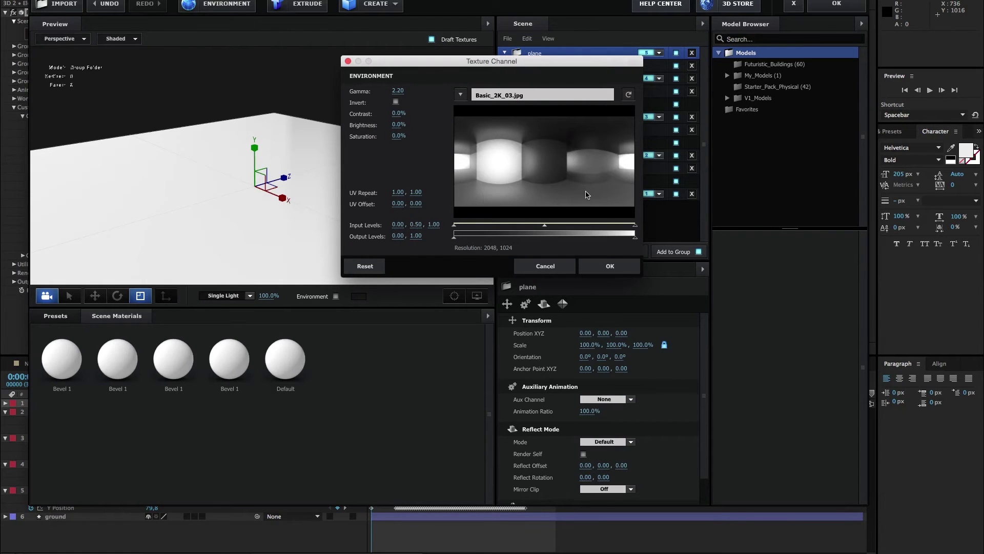
pyautogui.click(610, 268)
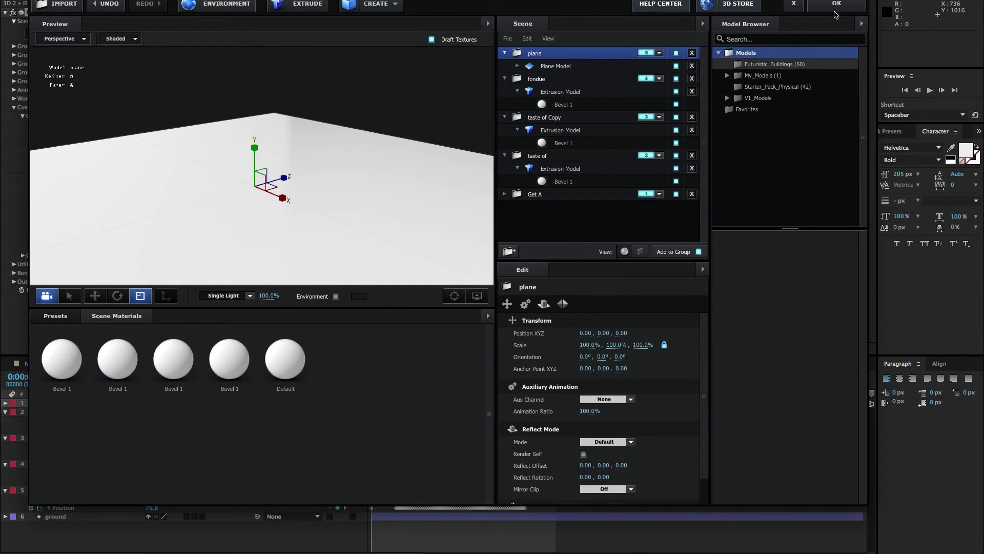
pyautogui.click(841, 5)
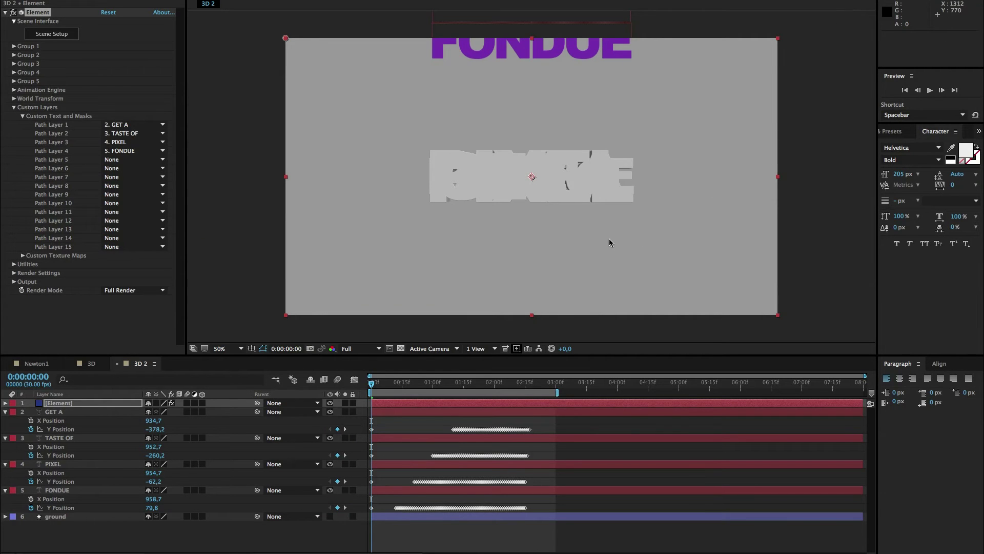
# Step: Add a Two-Node Camera 1 with the 50mm preset to the 3D 2 composition
pyautogui.click(112, 537)
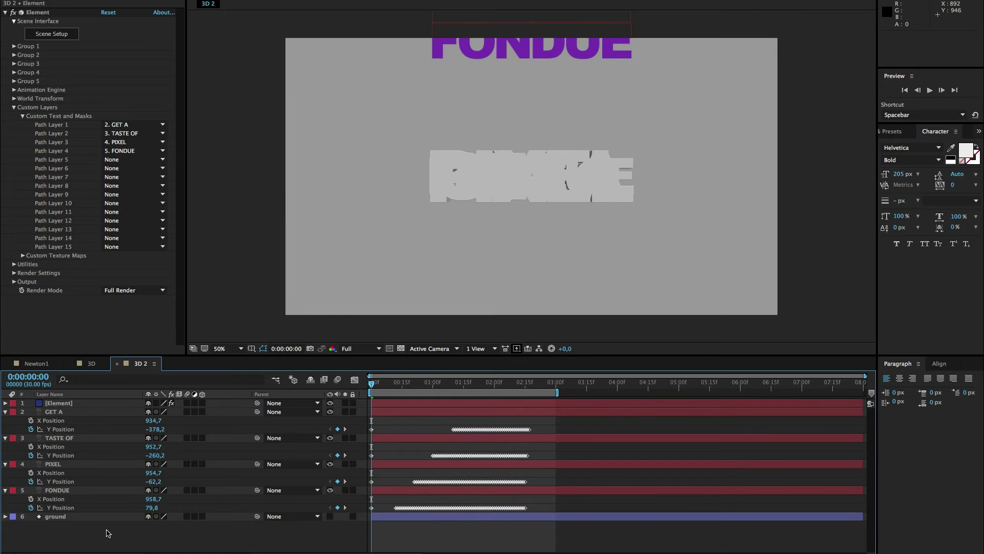
pyautogui.rightClick(104, 533)
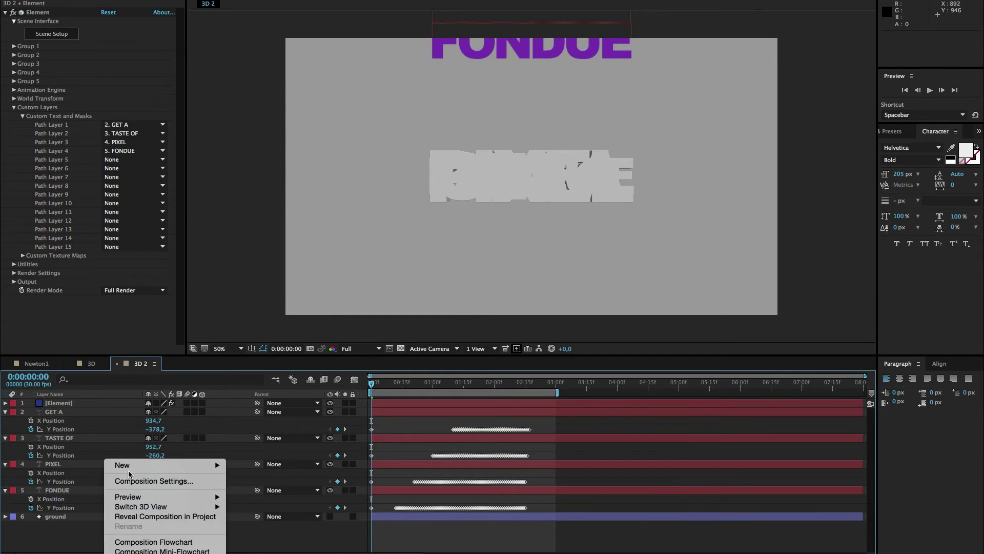
pyautogui.moveTo(129, 465)
pyautogui.click(263, 507)
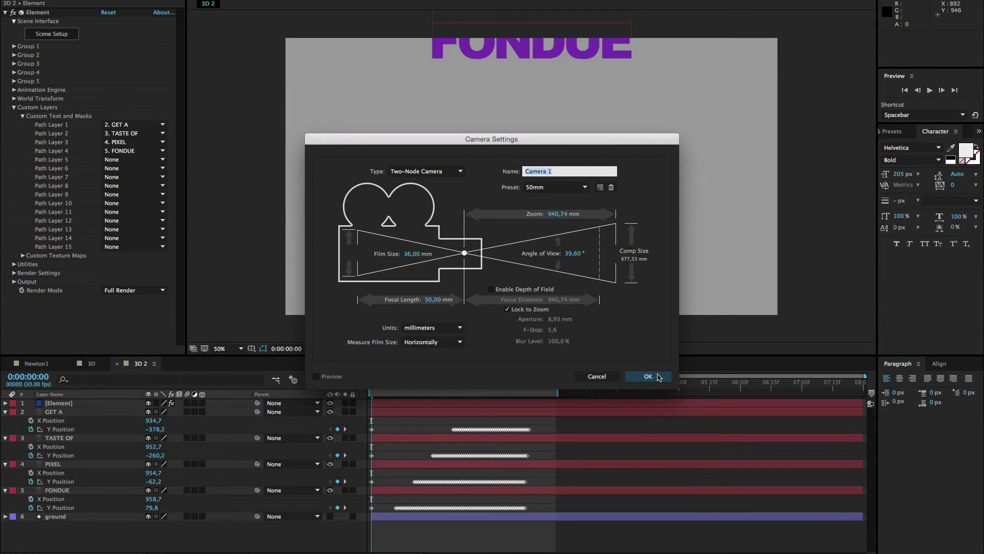
pyautogui.click(648, 376)
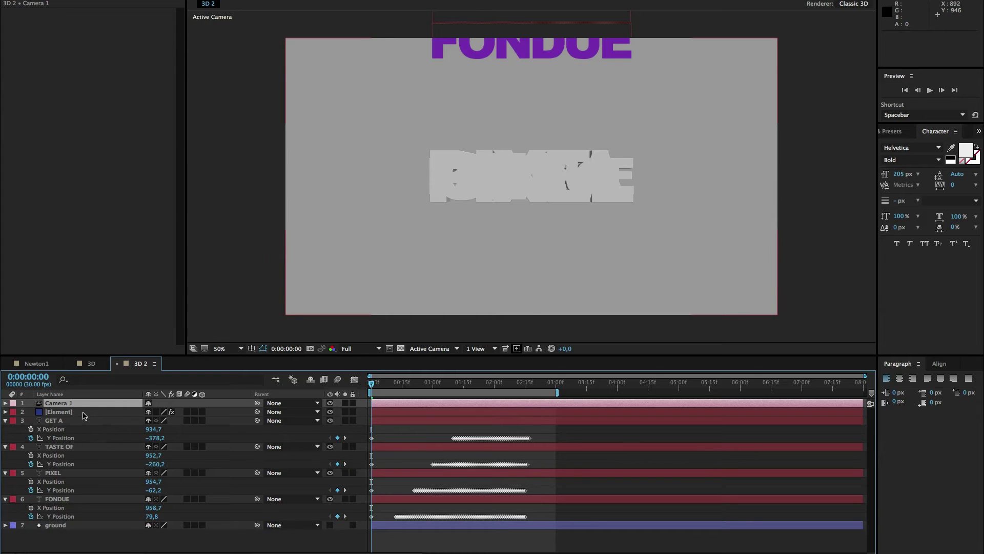
pyautogui.click(83, 412)
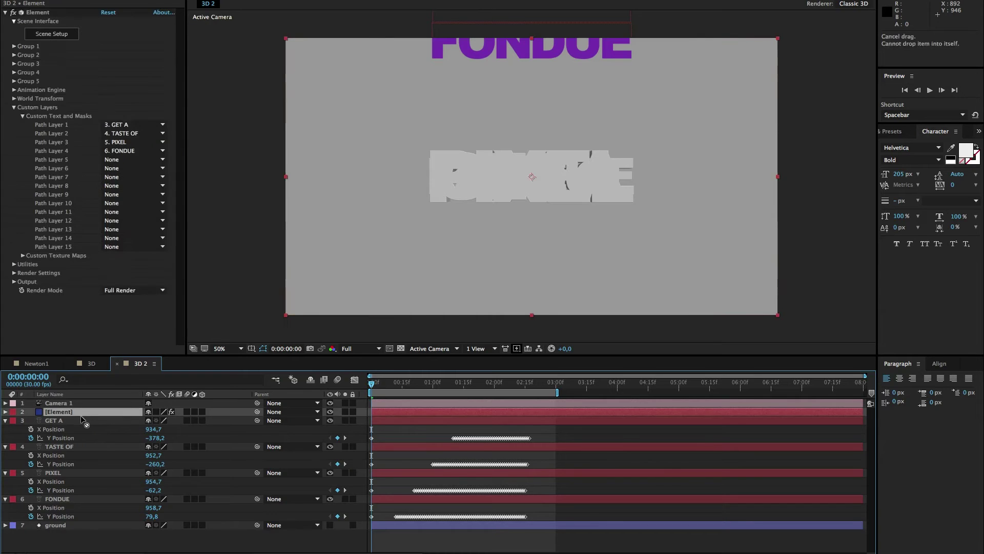
pyautogui.click(30, 49)
# Step: Create group nulls for Element Group 1 and Group 2 via Group Utilities
pyautogui.click(14, 47)
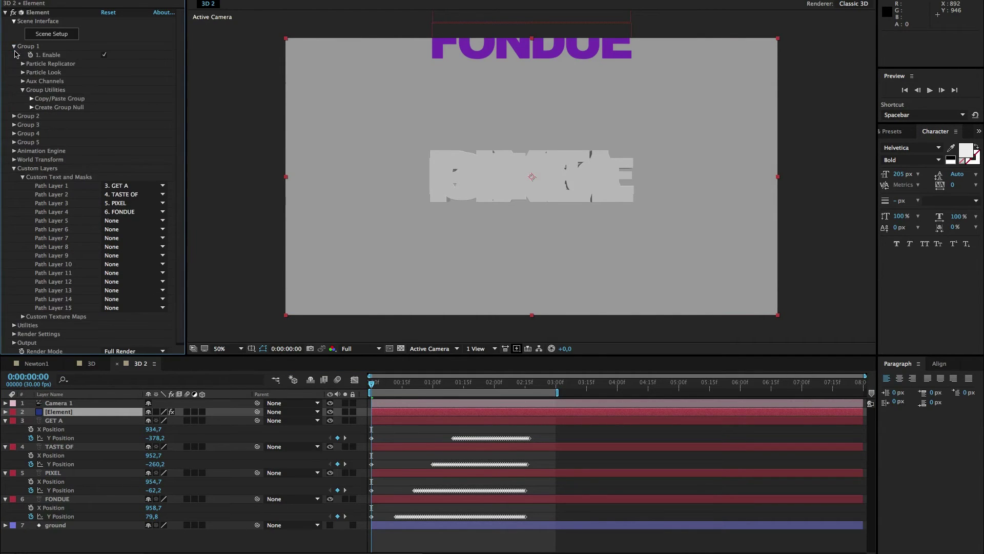
pyautogui.click(31, 107)
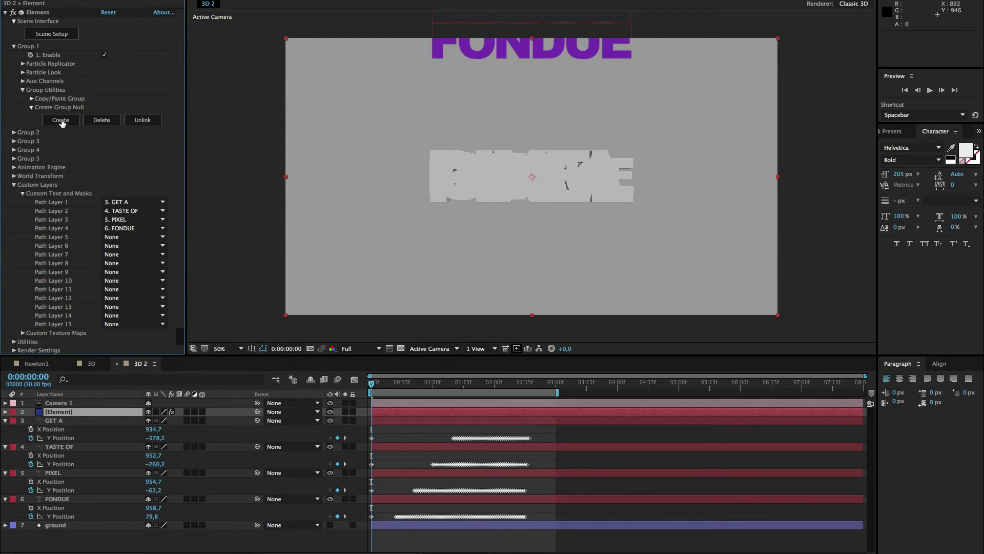
pyautogui.click(61, 120)
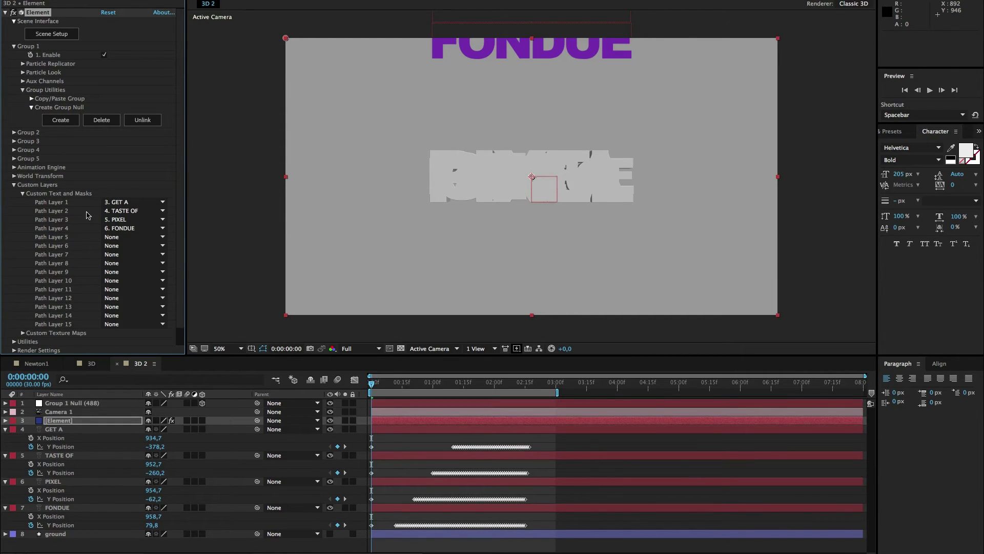
pyautogui.click(14, 46)
pyautogui.click(15, 55)
pyautogui.click(32, 116)
pyautogui.click(60, 129)
pyautogui.click(14, 55)
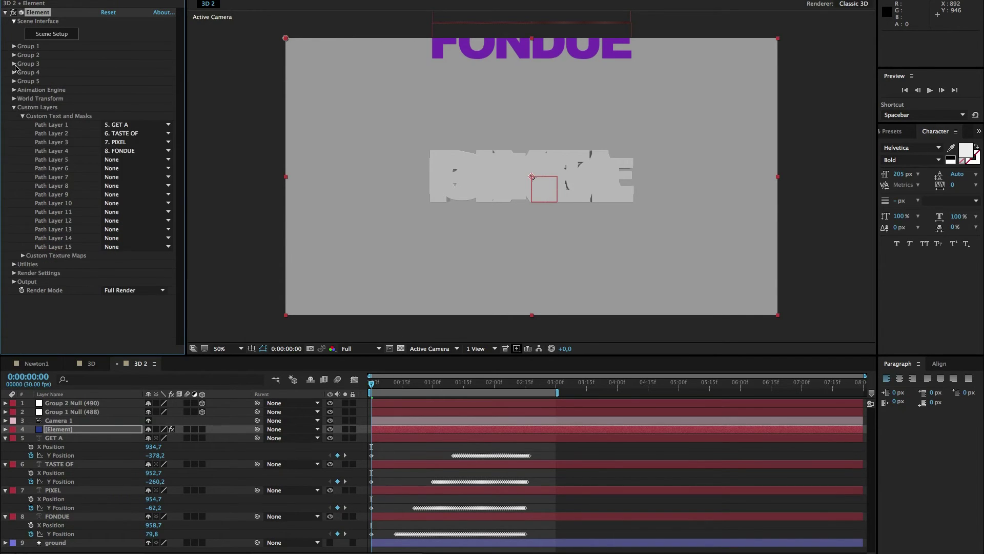
# Step: Create group nulls for Groups 3 and 4, then move the time indicator toward 2:17
pyautogui.click(14, 72)
pyautogui.click(32, 133)
pyautogui.click(61, 141)
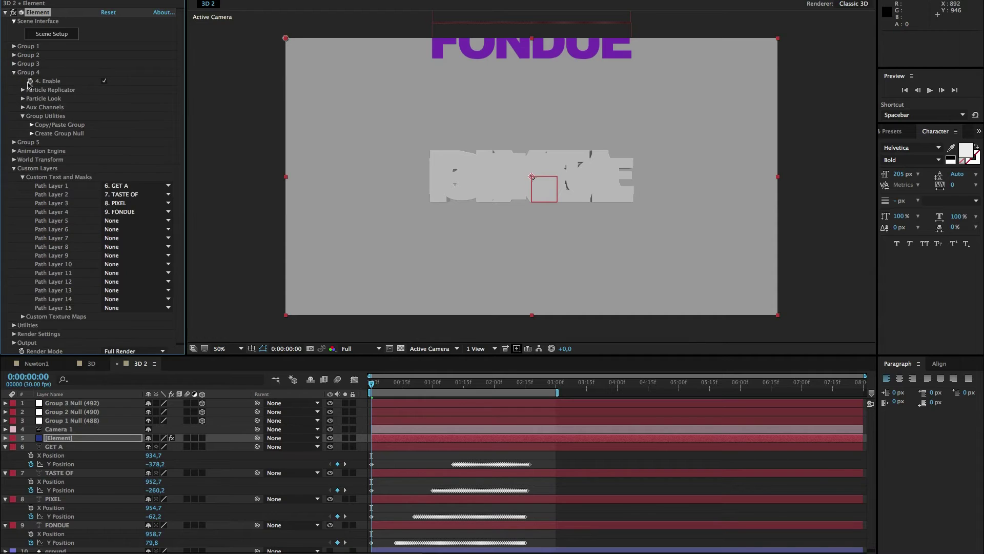
pyautogui.click(32, 133)
pyautogui.click(60, 146)
pyautogui.click(13, 72)
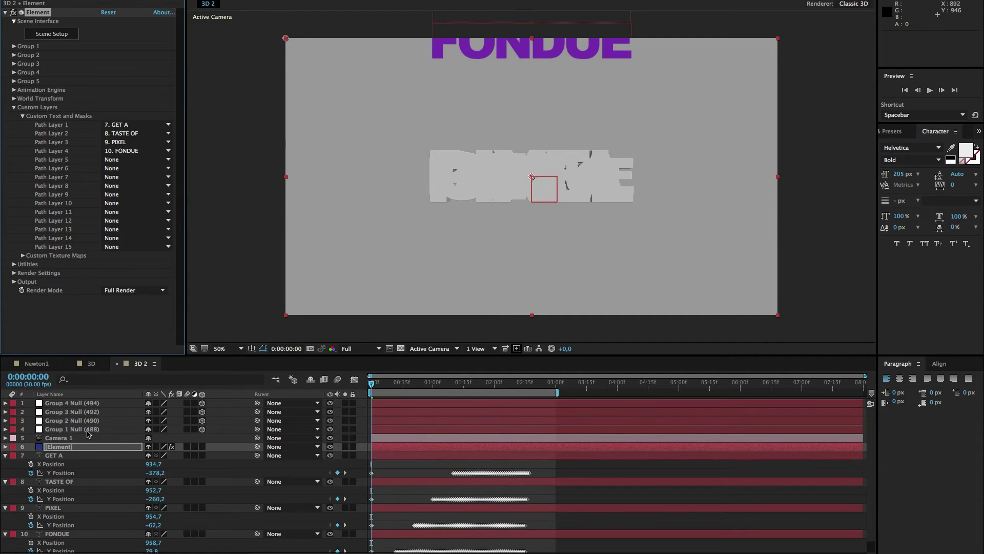
pyautogui.click(523, 385)
# Step: At 2:17, lower Group 4 Null to 960, 798, 0 so extruded FONDUE covers the flat text
pyautogui.click(530, 384)
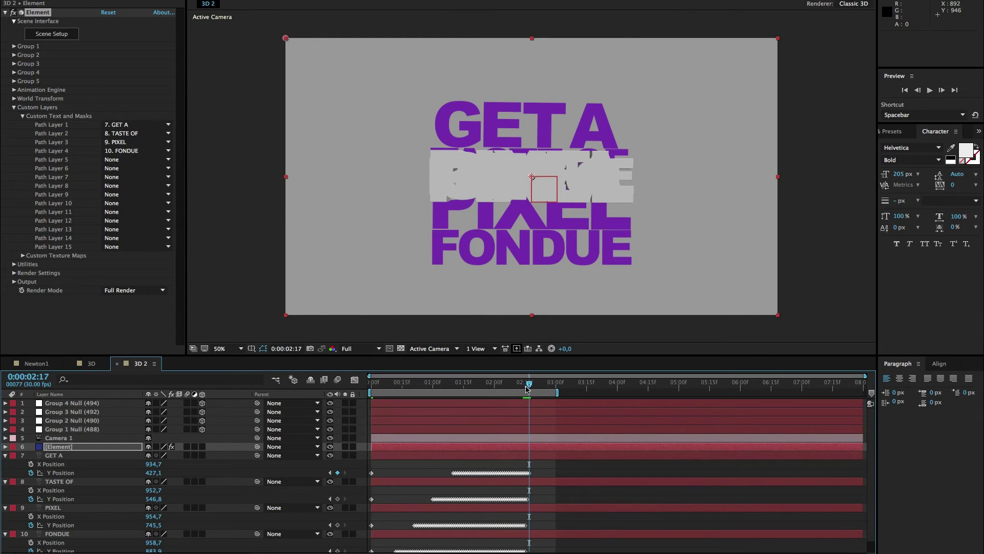
pyautogui.hotkey('ctrl', 'z')
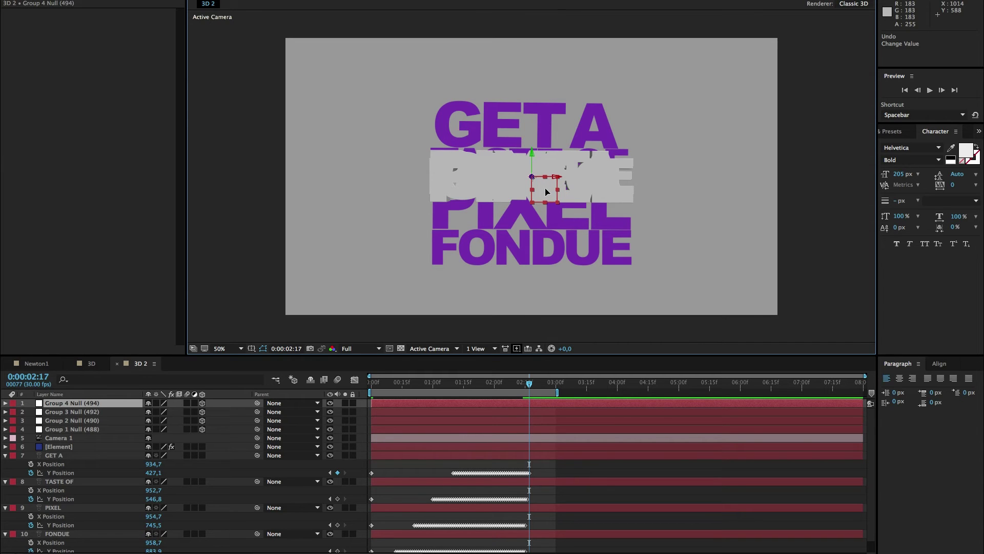
pyautogui.moveTo(547, 192); pyautogui.dragTo(545, 254)
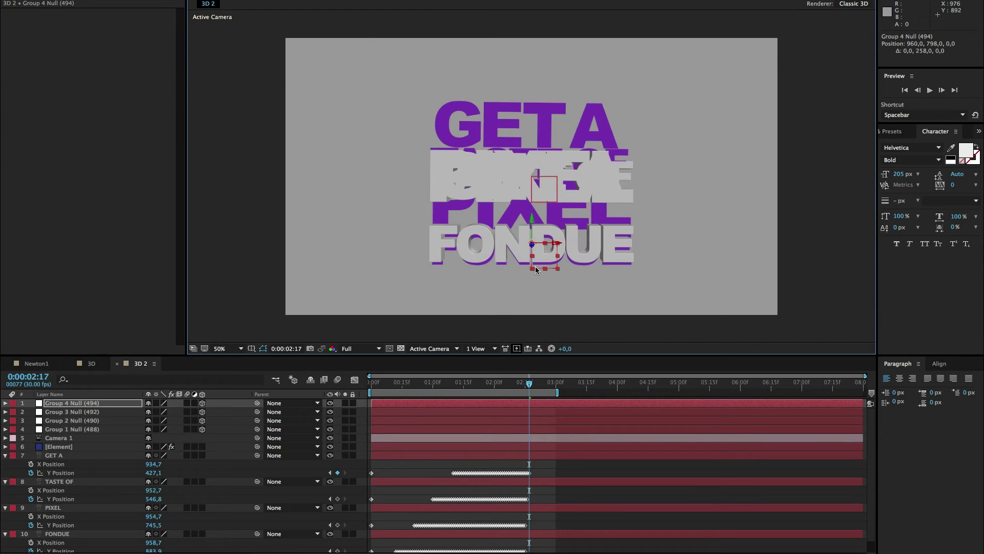
pyautogui.click(73, 466)
# Step: Make the GET A, TASTE OF, PIXEL and FONDUE text layers 3D and switch to Front view
pyautogui.click(72, 456)
pyautogui.keyDown('shift'); pyautogui.click(70, 482); pyautogui.keyUp('shift')
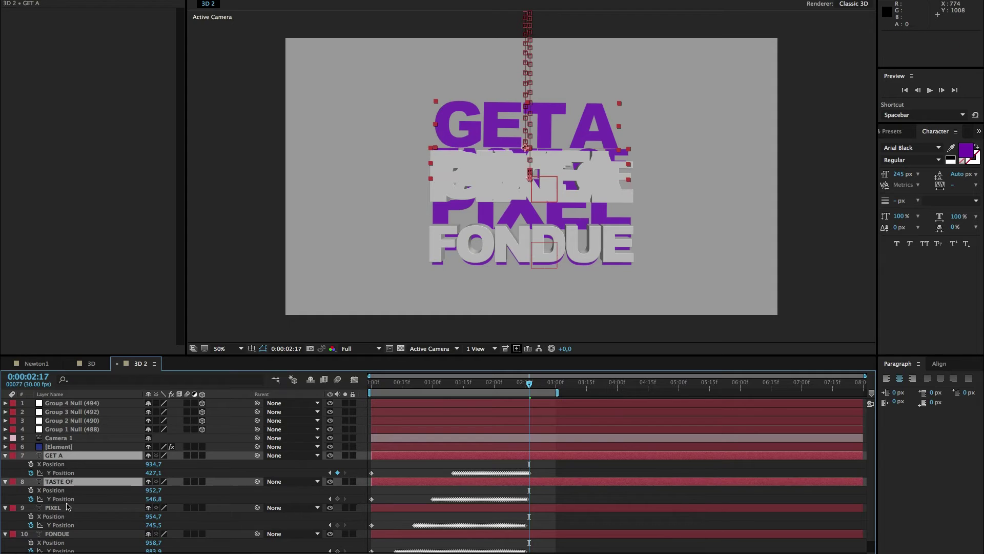
pyautogui.keyDown('shift'); pyautogui.click(69, 507); pyautogui.keyUp('shift')
pyautogui.keyDown('shift'); pyautogui.click(69, 534); pyautogui.keyUp('shift')
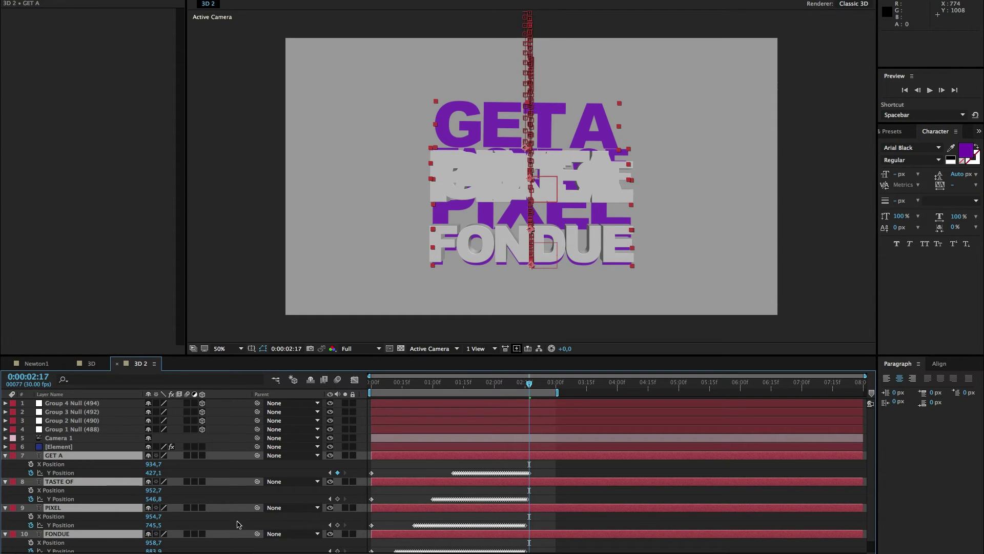
pyautogui.click(202, 455)
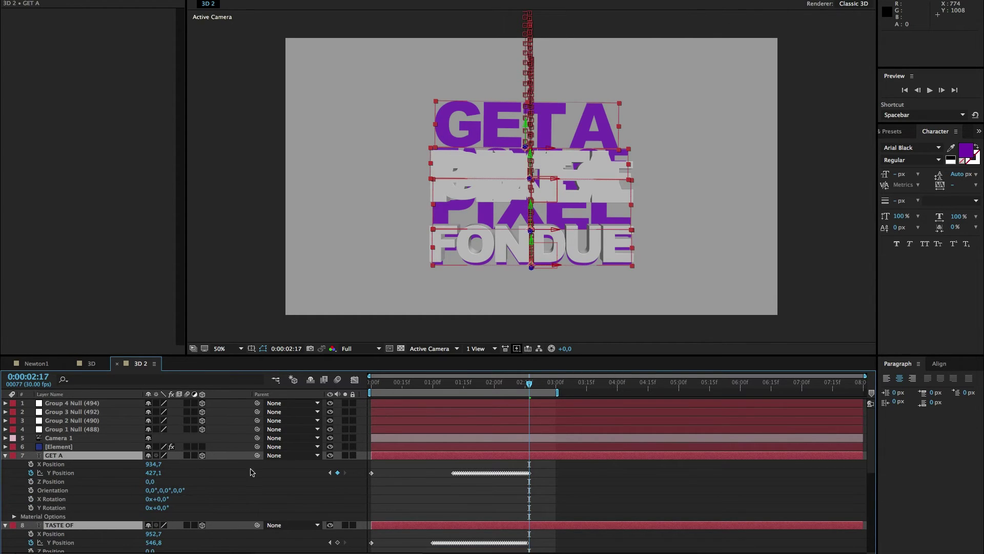
pyautogui.click(430, 349)
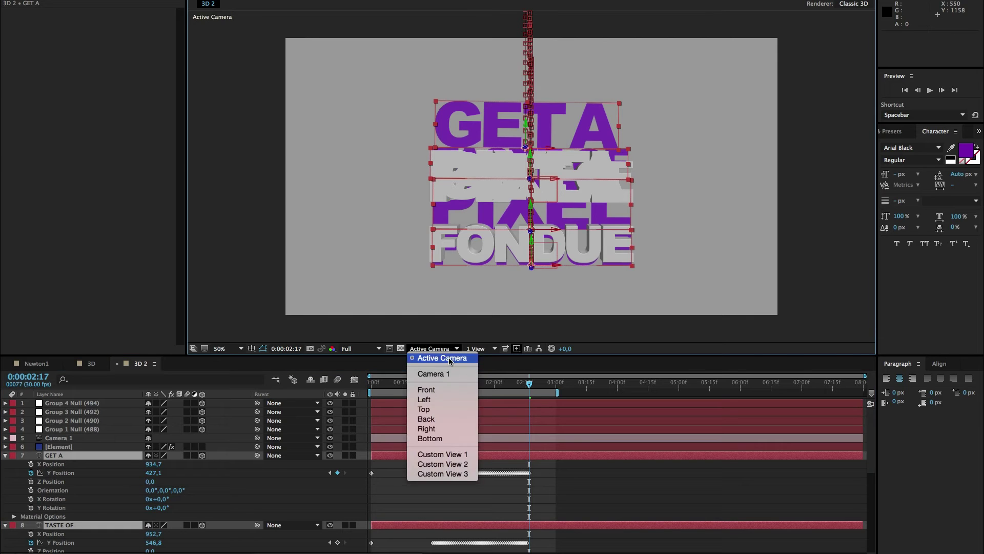
pyautogui.click(449, 392)
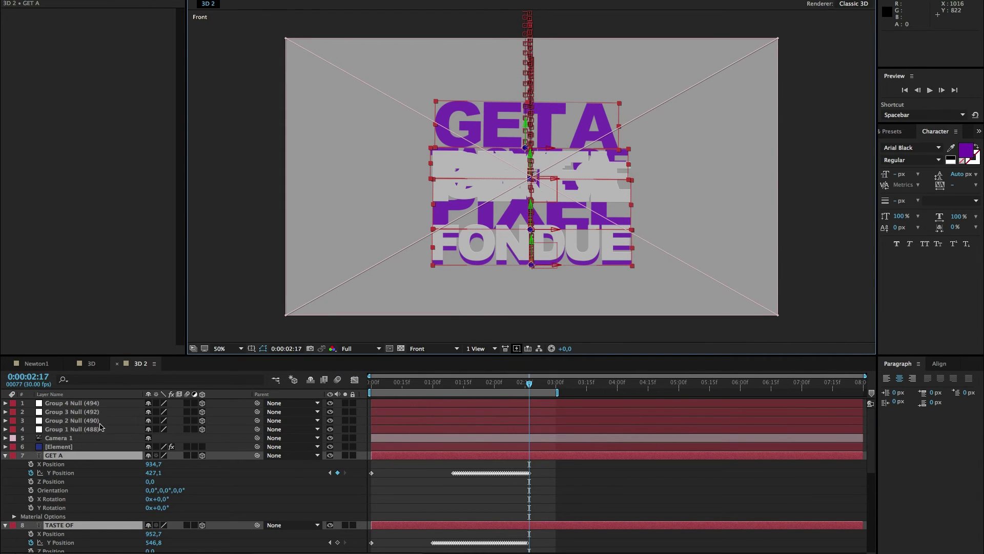
# Step: Lower the Group 4 and Group 3 nulls to align FONDUE and PIXEL with their flat text
pyautogui.click(72, 403)
pyautogui.moveTo(544, 251); pyautogui.dragTo(544, 255)
pyautogui.click(107, 413)
pyautogui.moveTo(545, 188); pyautogui.dragTo(545, 215)
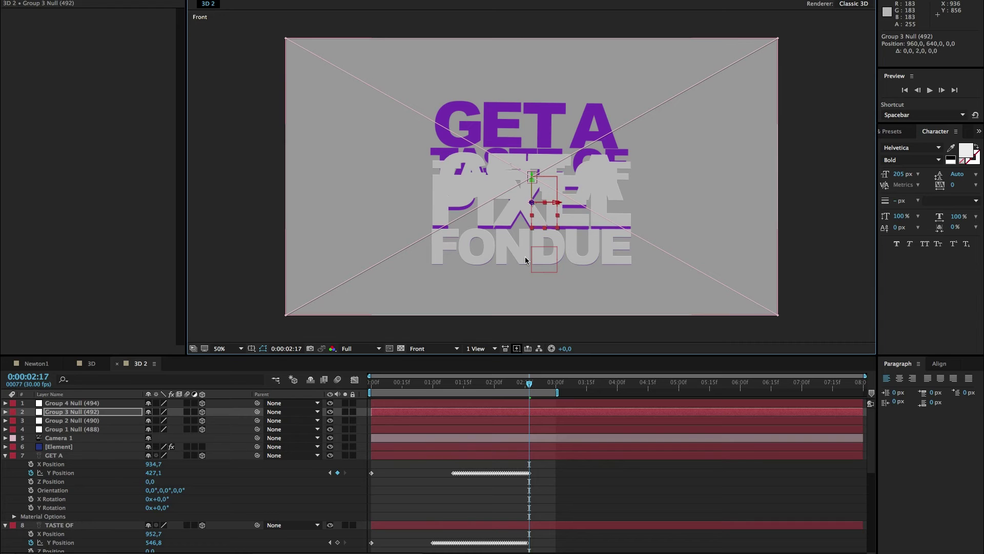
# Step: Position Group 1 Null at 946,336 and Group 2 Null at 954,488 to align GET A and TASTE OF
pyautogui.click(106, 421)
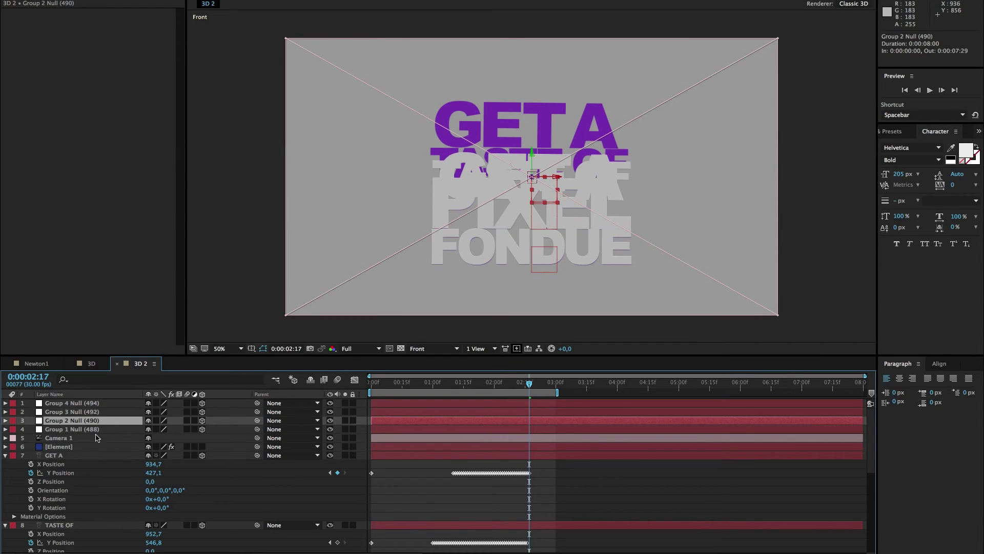
pyautogui.click(97, 429)
pyautogui.moveTo(550, 185); pyautogui.dragTo(550, 133)
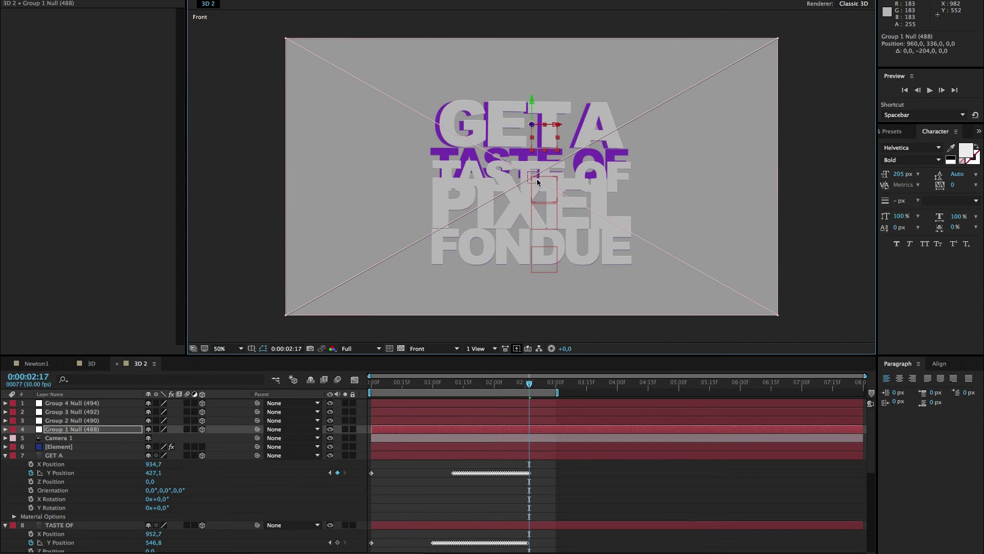
pyautogui.press('Left')
pyautogui.press('Left')
pyautogui.press('Left')
pyautogui.press('Left')
pyautogui.press('Left')
pyautogui.press('Left')
pyautogui.press('Left')
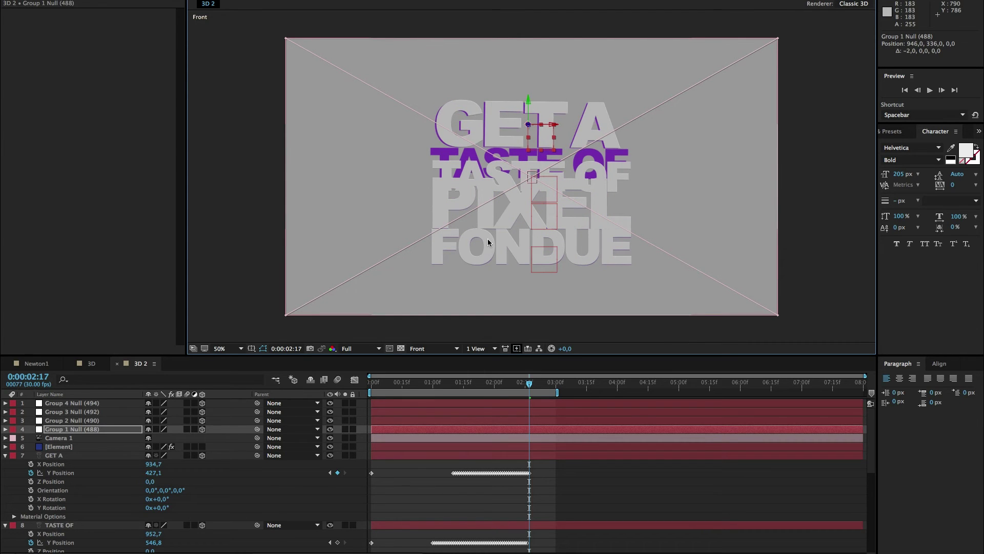
pyautogui.hotkey('ctrl', 'Up')
pyautogui.press('Up')
pyautogui.press('Up')
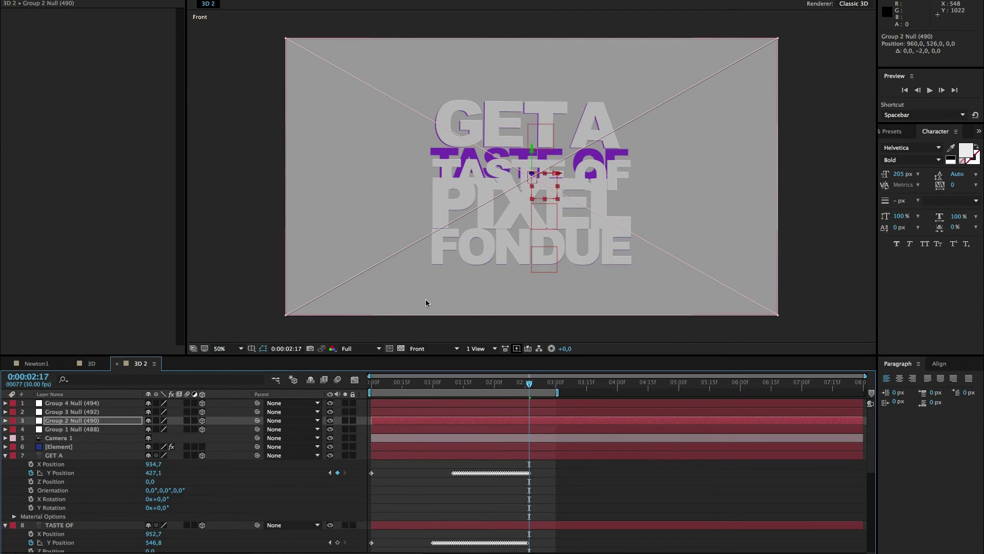
pyautogui.press('Up')
pyautogui.press('Up')
pyautogui.press('Up')
pyautogui.press('Up')
pyautogui.press('Up')
pyautogui.press('Up')
pyautogui.press('Up')
pyautogui.press('Up')
pyautogui.press('Up')
pyautogui.press('Up')
pyautogui.press('Up')
pyautogui.press('Up')
pyautogui.press('Up')
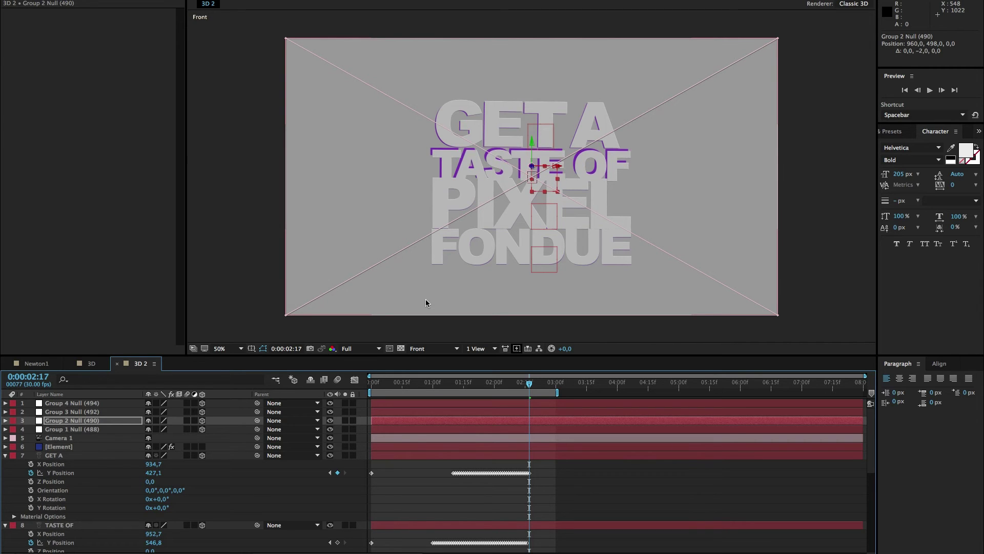
pyautogui.press('Up')
pyautogui.press('Up')
pyautogui.press('Up')
pyautogui.press('Up')
pyautogui.press('Up')
pyautogui.press('Left')
pyautogui.press('Left')
pyautogui.press('Left')
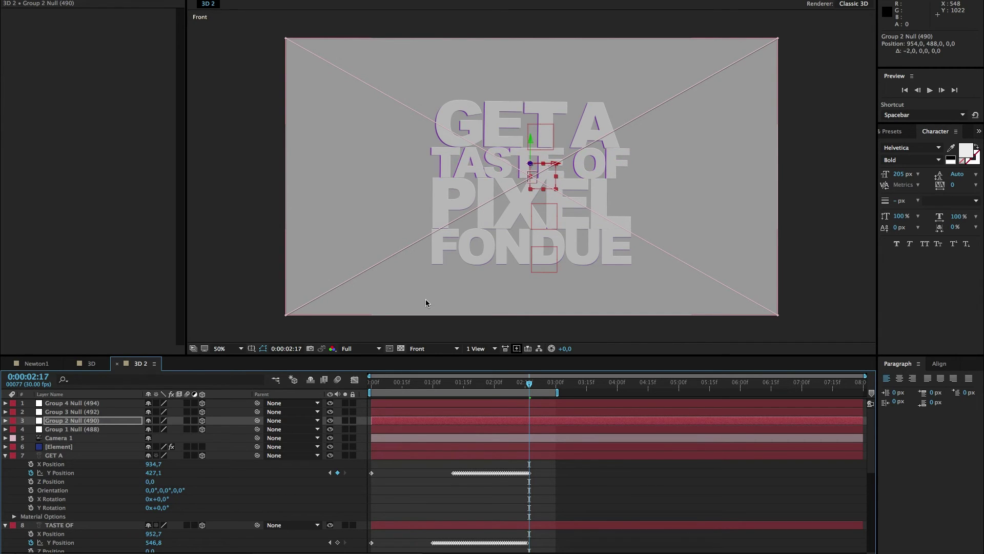
# Step: Collapse the GET A, TASTE OF, PIXEL and FONDUE properties and move Group 1 Null up to second place
pyautogui.click(5, 456)
pyautogui.click(5, 464)
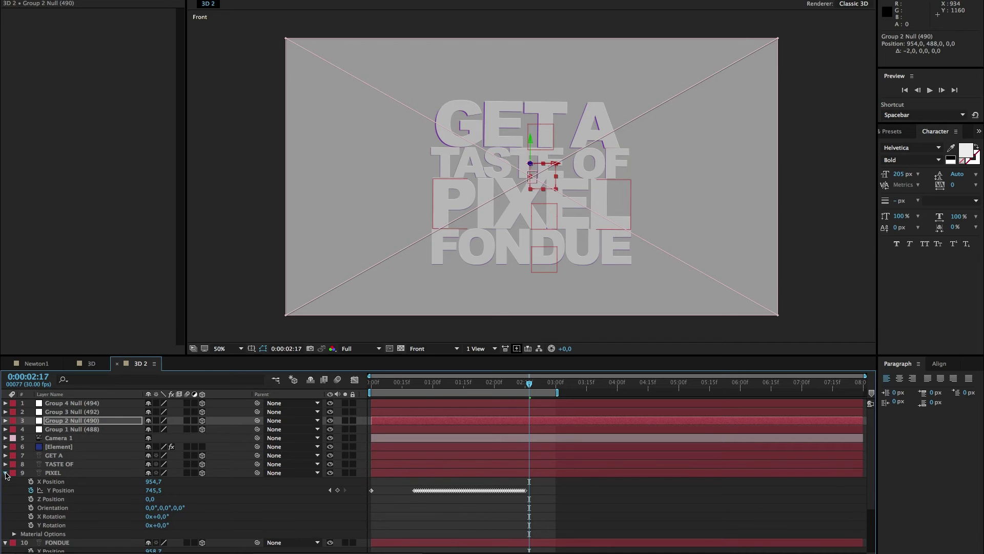
pyautogui.click(5, 472)
pyautogui.click(5, 481)
pyautogui.moveTo(72, 429); pyautogui.dragTo(79, 413)
# Step: Give all four Group Null layers a Yellow label, then deselect them
pyautogui.keyDown('shift'); pyautogui.click(82, 406); pyautogui.keyUp('shift')
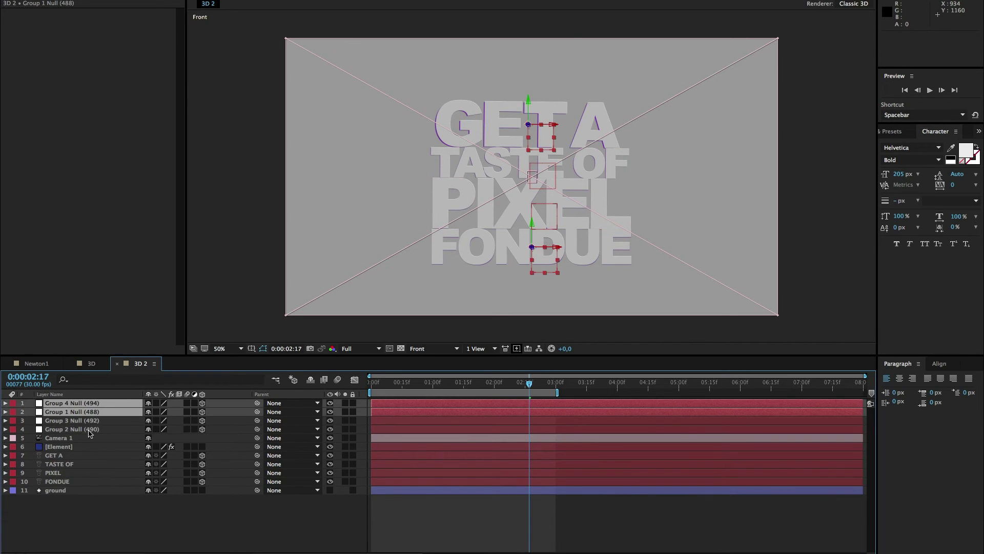
pyautogui.click(108, 430)
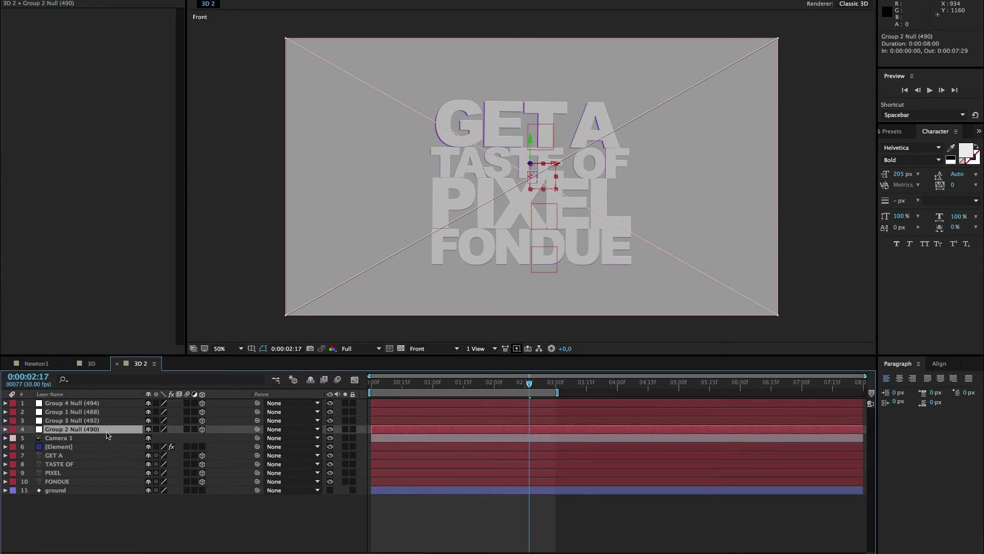
pyautogui.keyDown('shift'); pyautogui.click(107, 406); pyautogui.keyUp('shift')
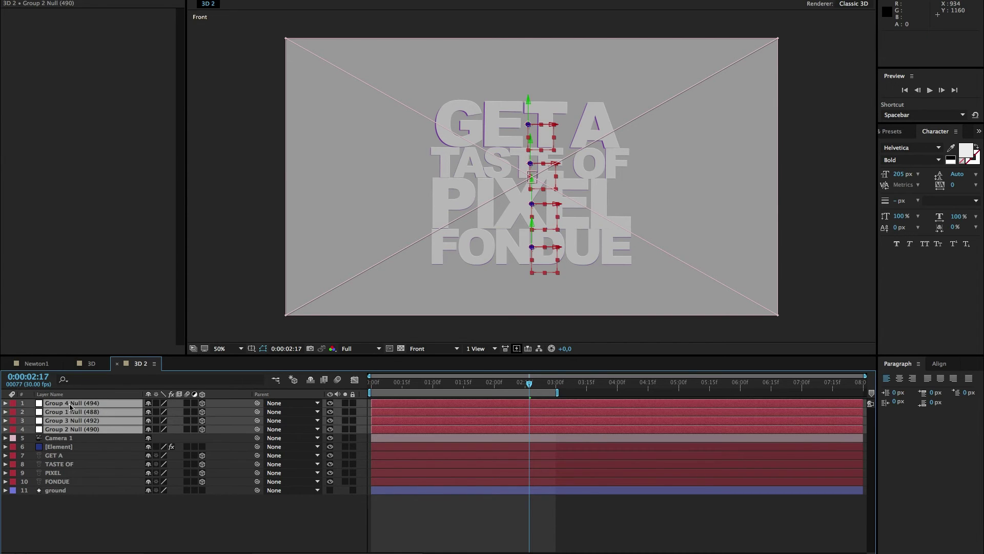
pyautogui.click(12, 405)
pyautogui.click(26, 415)
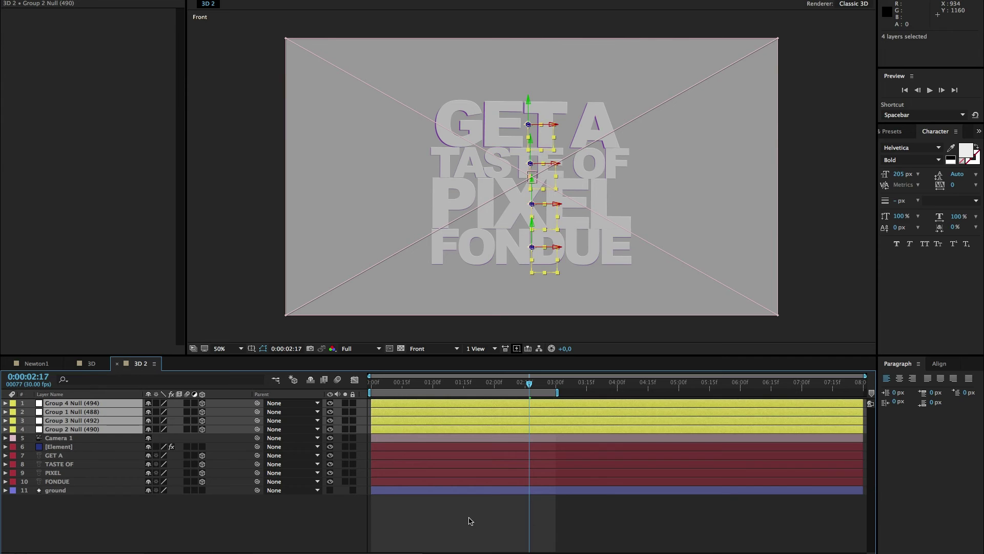
pyautogui.click(120, 509)
# Step: Parent Group 2 Null to TASTE OF, move Group 1 Null below it, and parent Group 1 Null to GET A
pyautogui.click(106, 431)
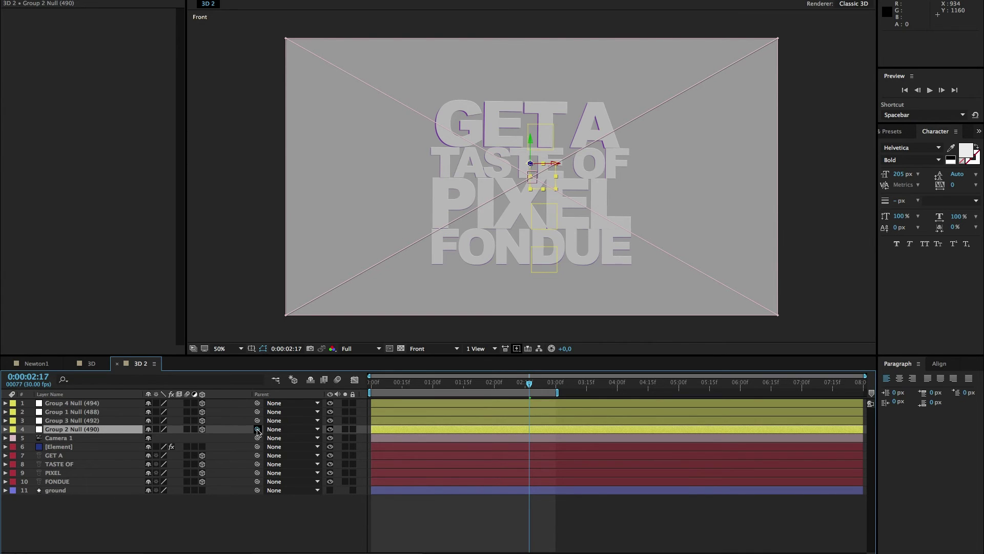
pyautogui.moveTo(257, 429); pyautogui.dragTo(104, 468)
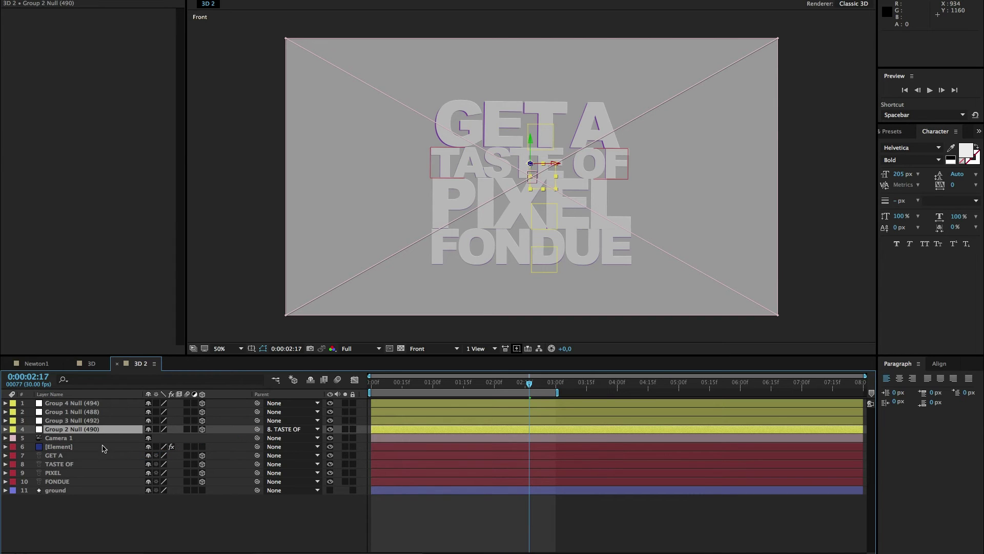
pyautogui.moveTo(87, 413); pyautogui.dragTo(92, 435)
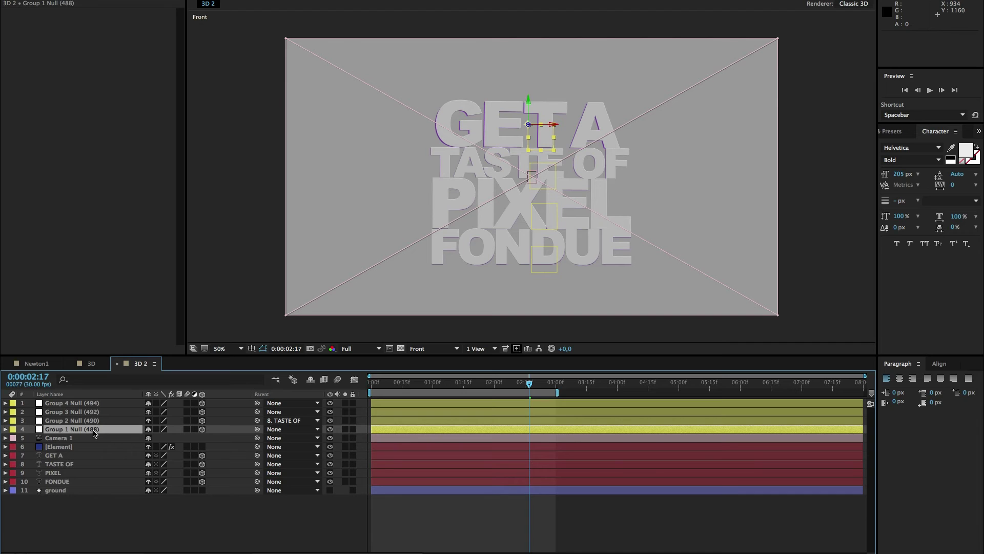
pyautogui.moveTo(203, 436); pyautogui.dragTo(101, 456)
# Step: Parent Group 3 Null to PIXEL and Group 4 Null to FONDUE
pyautogui.click(100, 421)
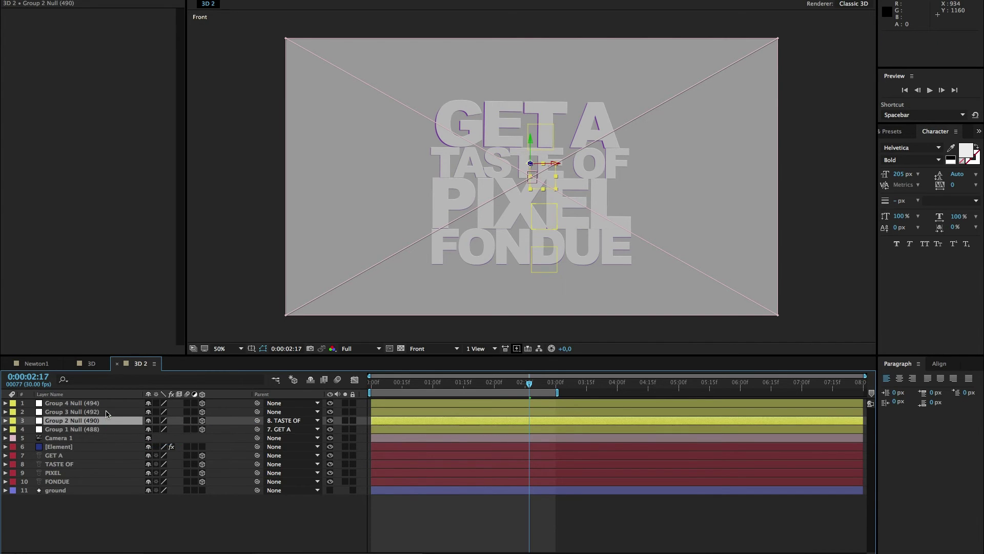
pyautogui.click(109, 413)
pyautogui.moveTo(257, 411); pyautogui.dragTo(92, 472)
pyautogui.click(98, 403)
pyautogui.moveTo(257, 403); pyautogui.dragTo(98, 482)
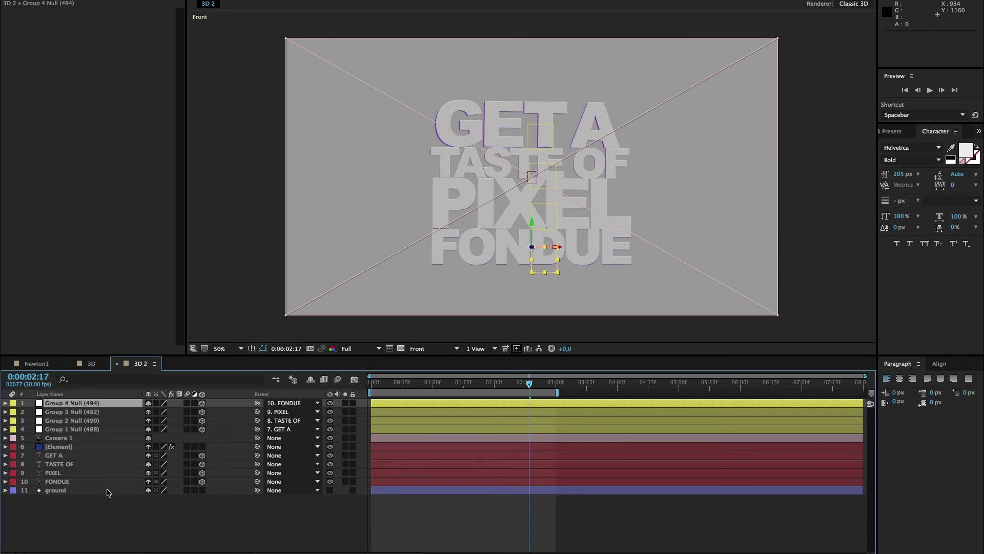
# Step: Check the camera's rotation, view through the active camera, and add a new Null Object layer
pyautogui.click(88, 439)
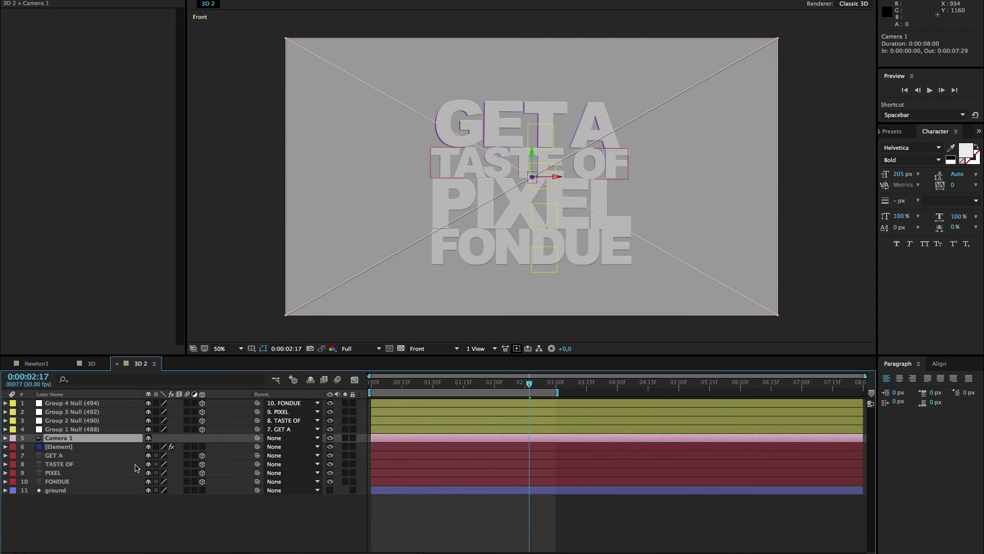
pyautogui.press('r')
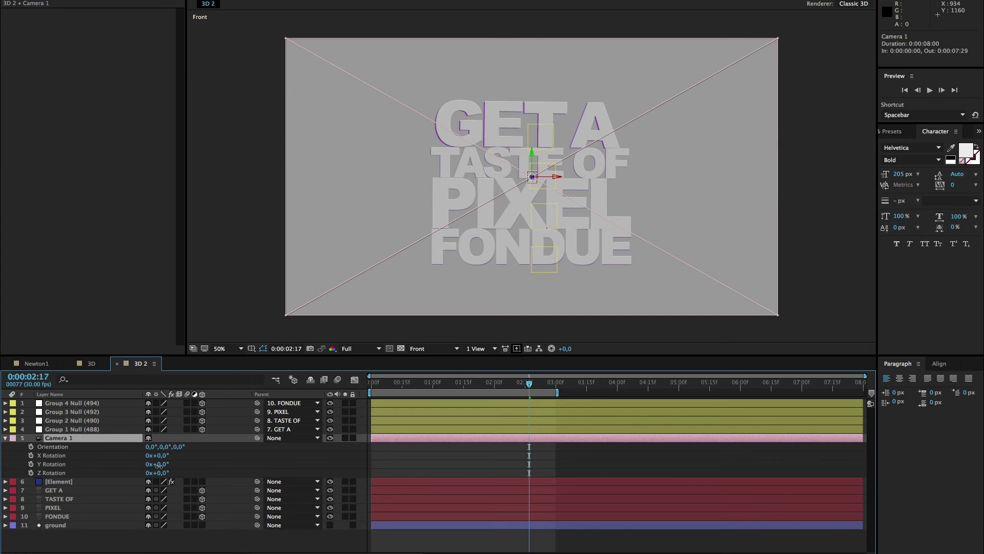
pyautogui.press('Escape')
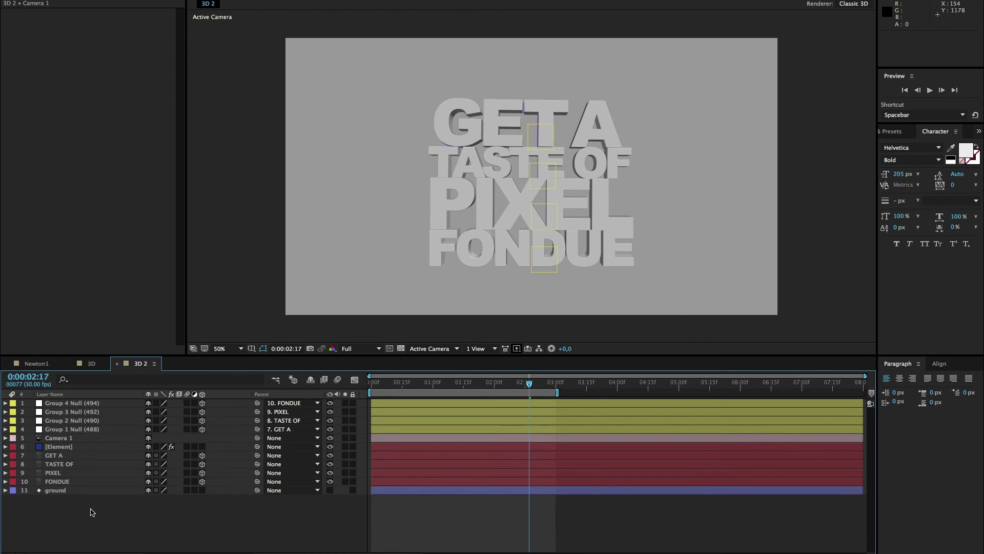
pyautogui.rightClick(92, 511)
pyautogui.moveTo(129, 465)
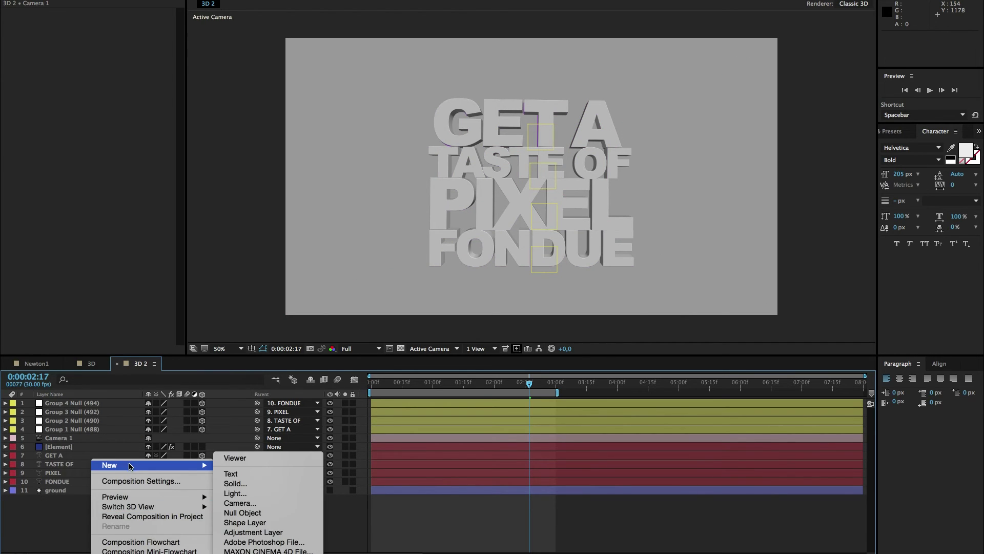
pyautogui.click(250, 512)
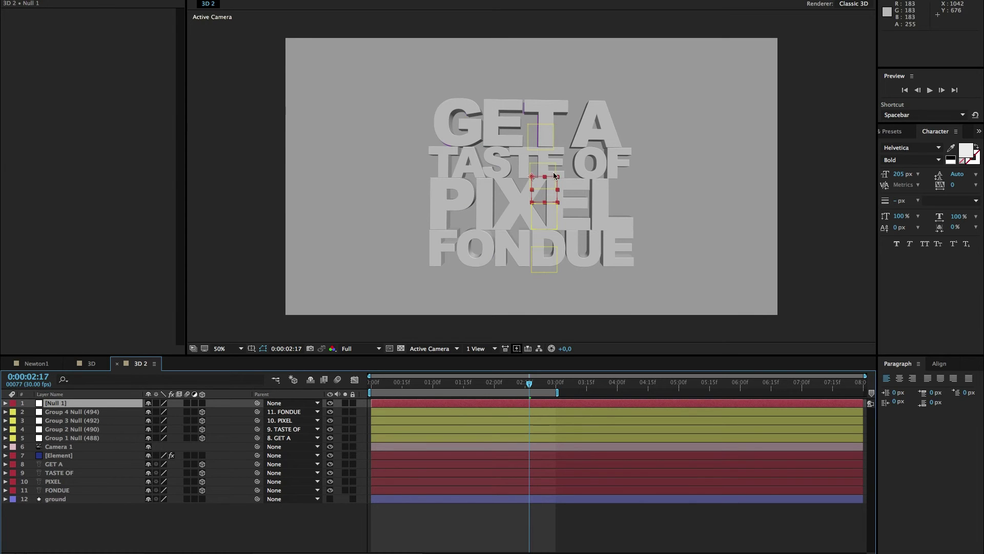
pyautogui.moveTo(541, 179); pyautogui.dragTo(542, 275)
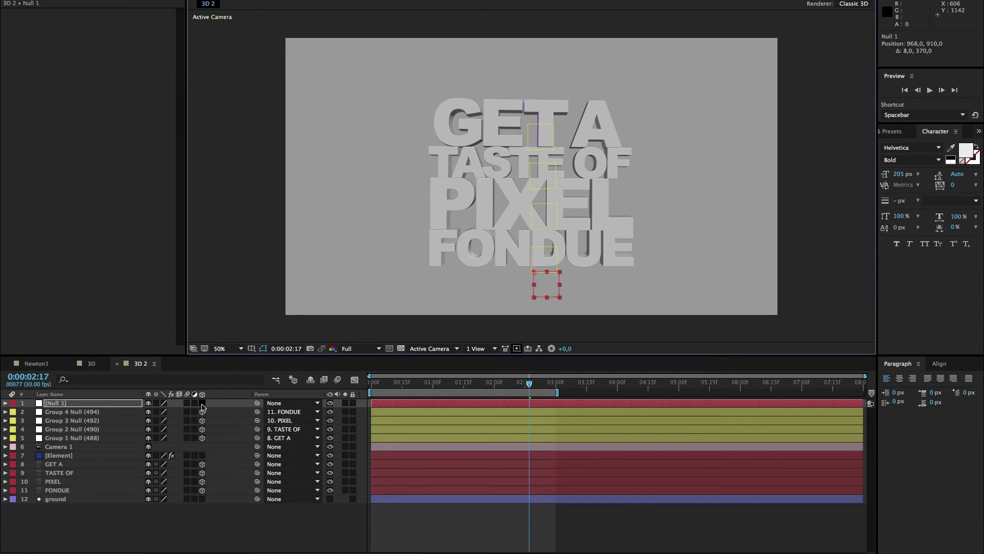
# Step: Make the null 3D, rename it CTRL, and place it just above the text layers
pyautogui.click(203, 403)
pyautogui.click(56, 403)
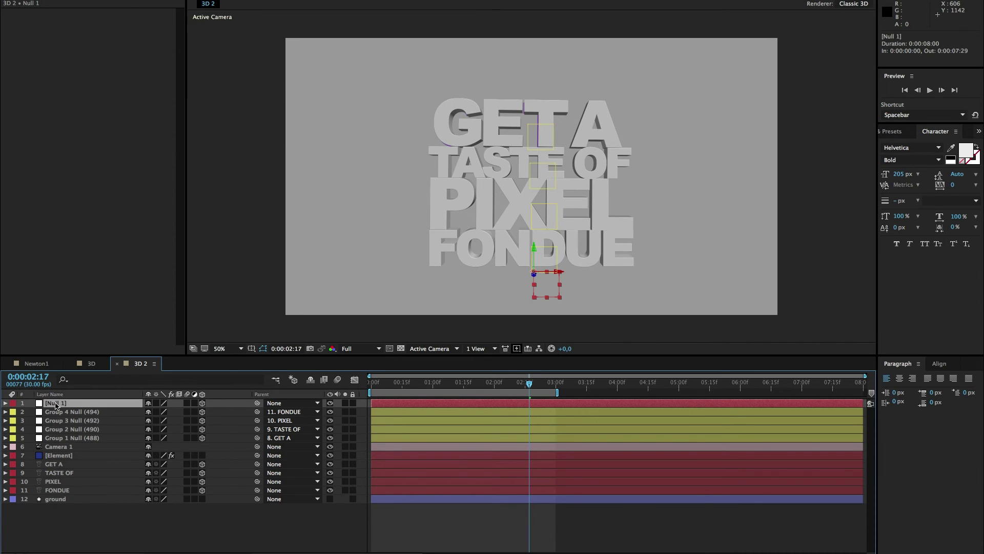
pyautogui.press('Return')
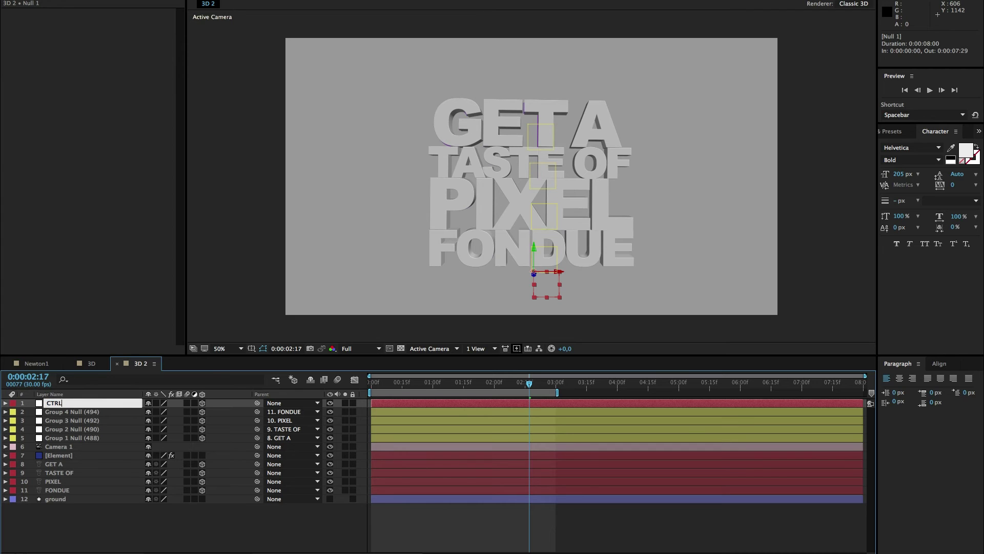
pyautogui.press('Return')
pyautogui.moveTo(98, 409); pyautogui.dragTo(82, 485)
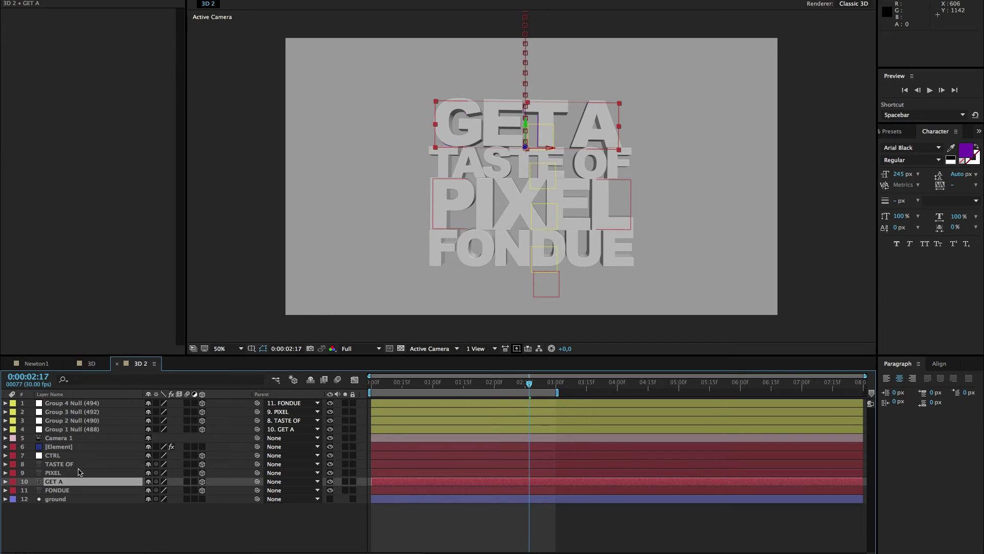
pyautogui.hotkey('ctrl', 'z')
# Step: Parent the four text layers GET A through FONDUE to CTRL
pyautogui.keyDown('shift'); pyautogui.click(85, 490); pyautogui.keyUp('shift')
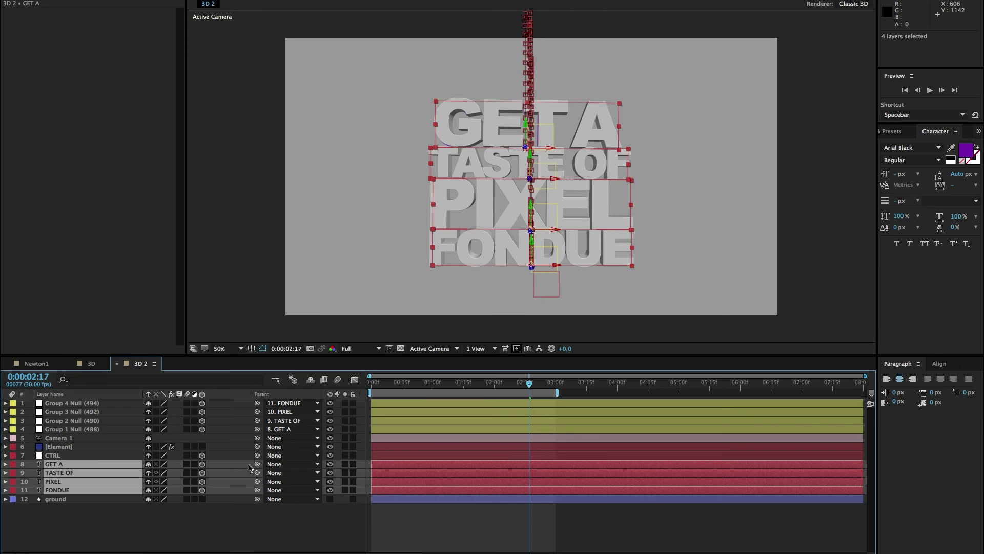
pyautogui.moveTo(257, 464); pyautogui.dragTo(81, 455)
pyautogui.click(81, 456)
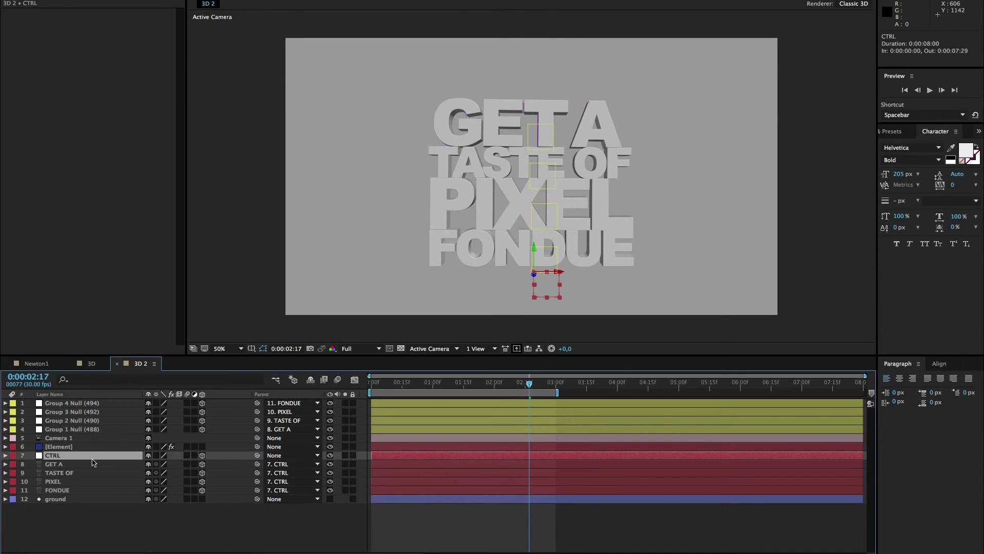
pyautogui.moveTo(330, 464); pyautogui.dragTo(329, 498)
# Step: Set the CTRL null's Y Rotation to 46° to swing all the text sideways
pyautogui.press('r')
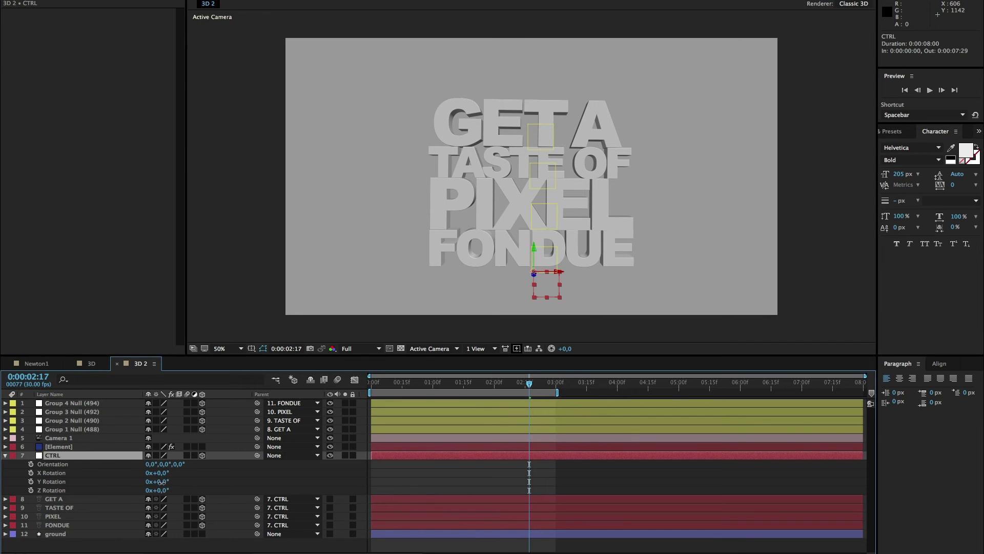
pyautogui.moveTo(161, 483); pyautogui.dragTo(192, 487)
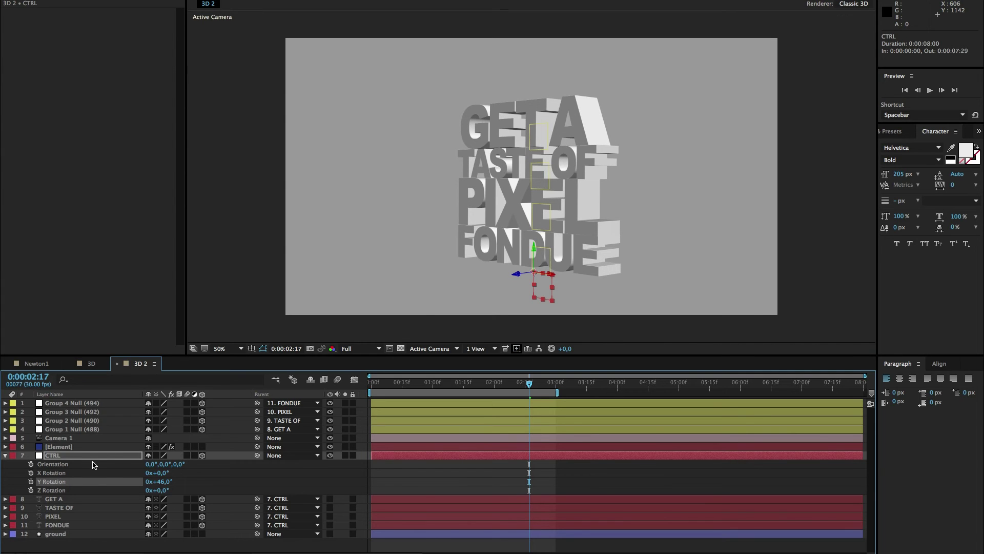
pyautogui.click(86, 448)
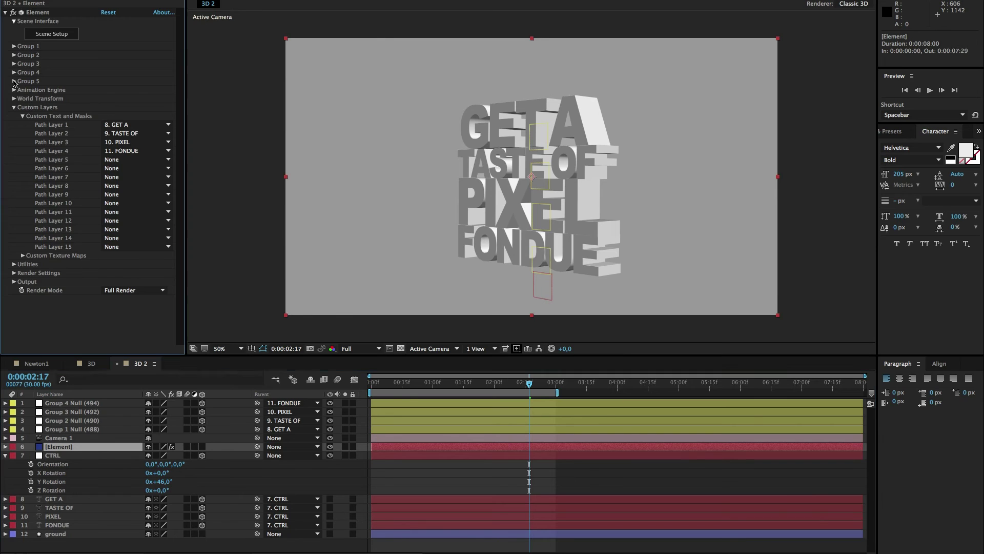
# Step: Create a Group 5 Null via Element's Group Utilities and drag it down beneath the text
pyautogui.click(14, 81)
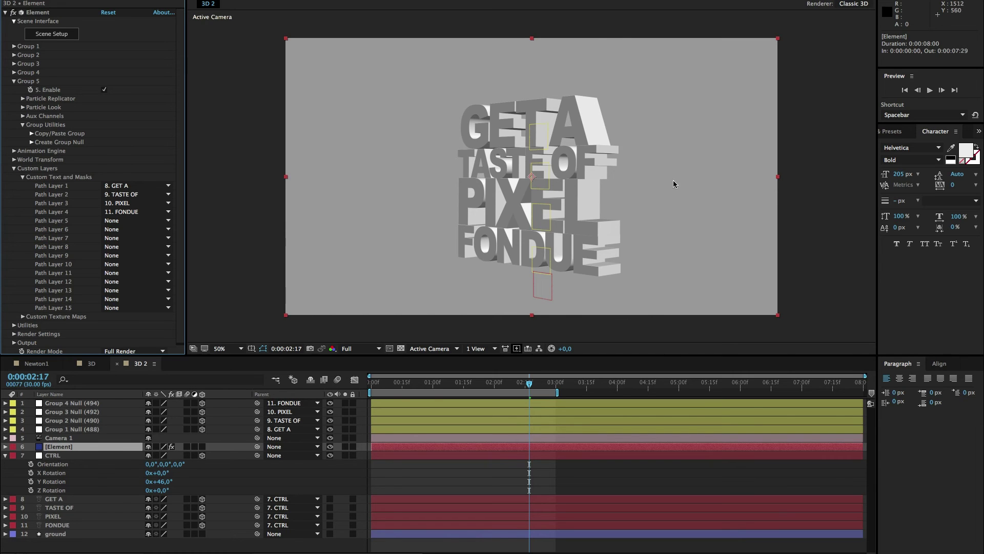
pyautogui.moveTo(663, 180)
pyautogui.mouseDown()
pyautogui.moveTo(659, 186)
pyautogui.moveTo(673, 183)
pyautogui.mouseUp()
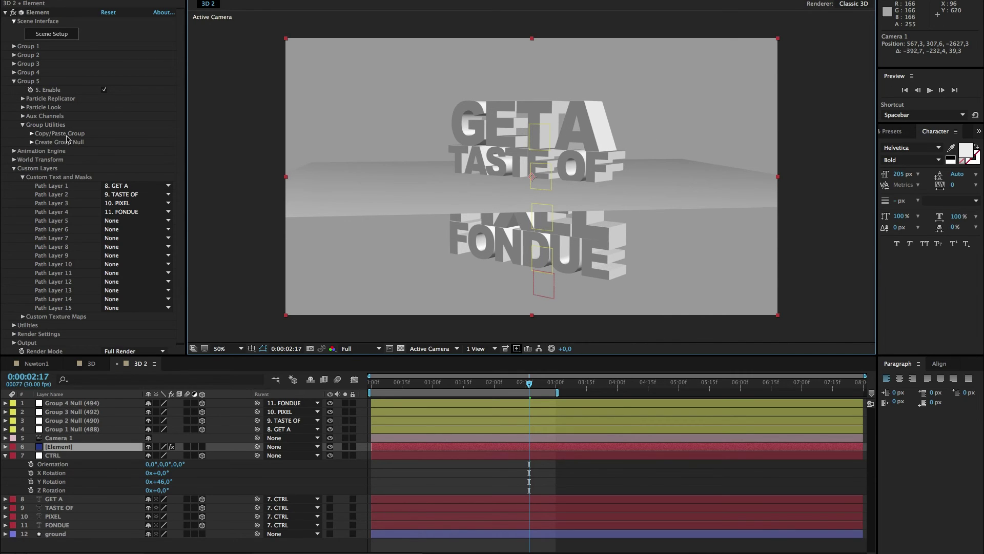
pyautogui.click(45, 147)
pyautogui.click(31, 143)
pyautogui.click(59, 156)
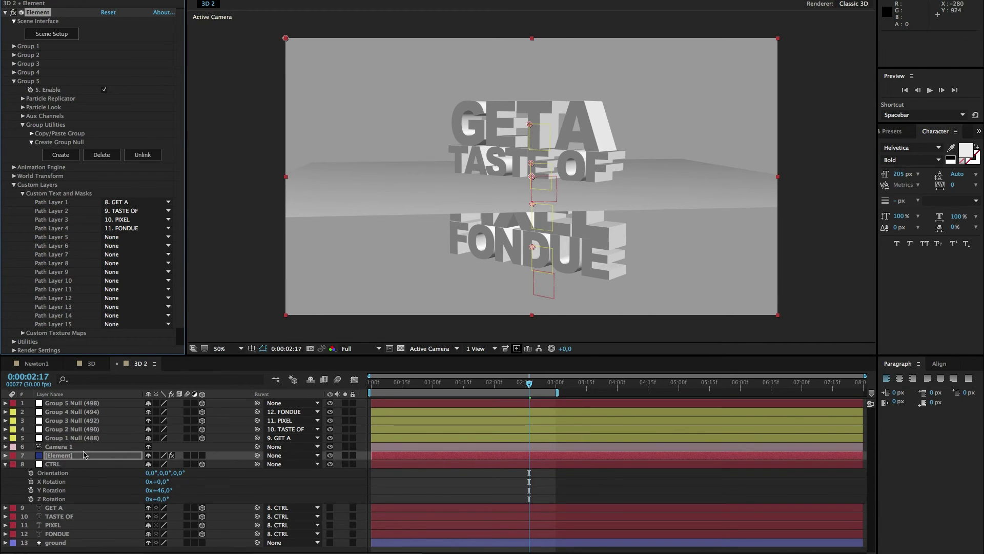
pyautogui.click(96, 404)
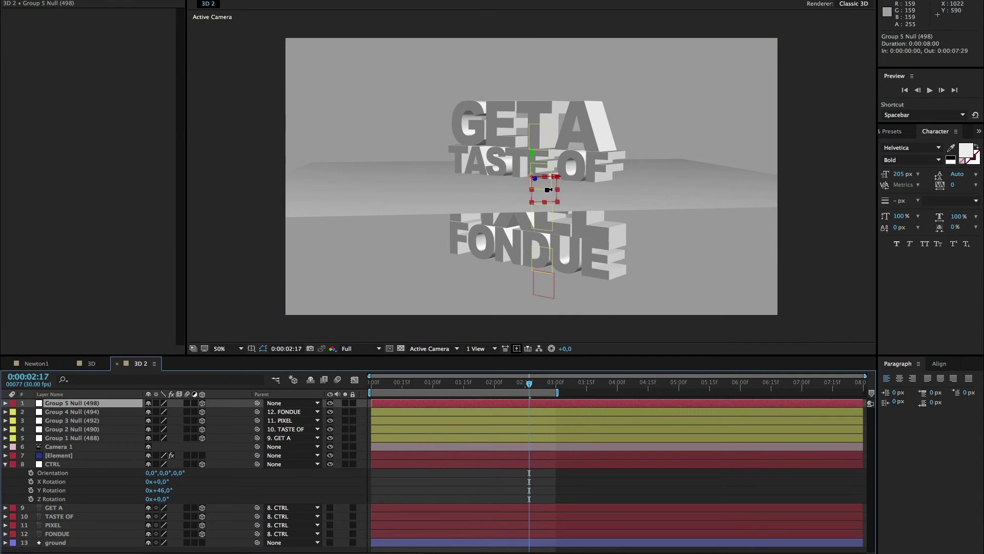
pyautogui.moveTo(544, 189); pyautogui.dragTo(538, 280)
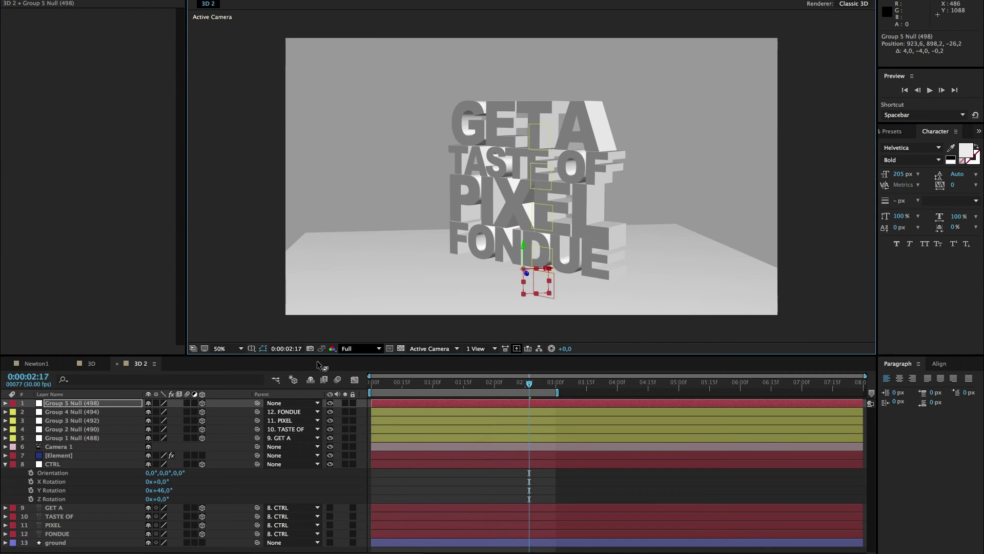
pyautogui.click(5, 465)
# Step: Add a new Spot light layer with default settings
pyautogui.click(69, 530)
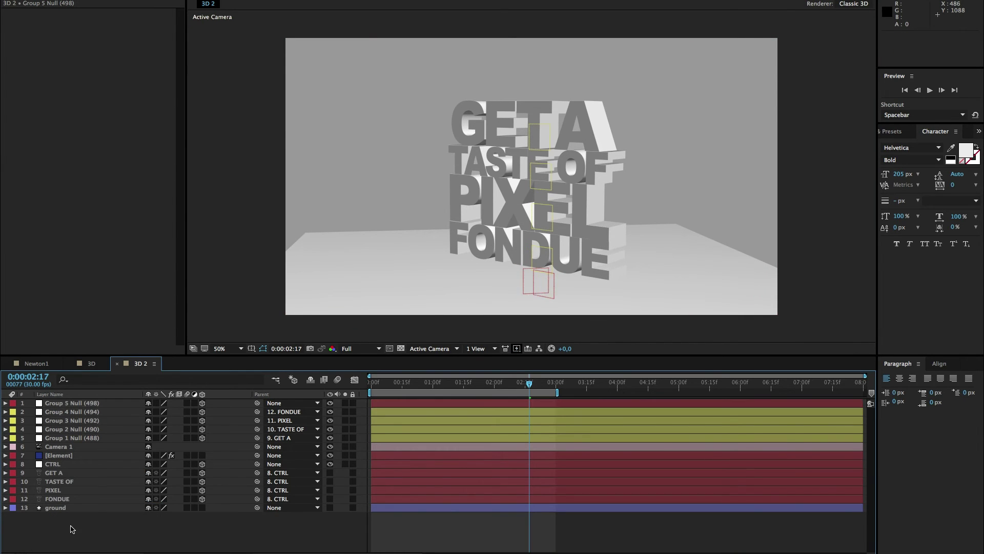
pyautogui.rightClick(70, 528)
pyautogui.moveTo(118, 467)
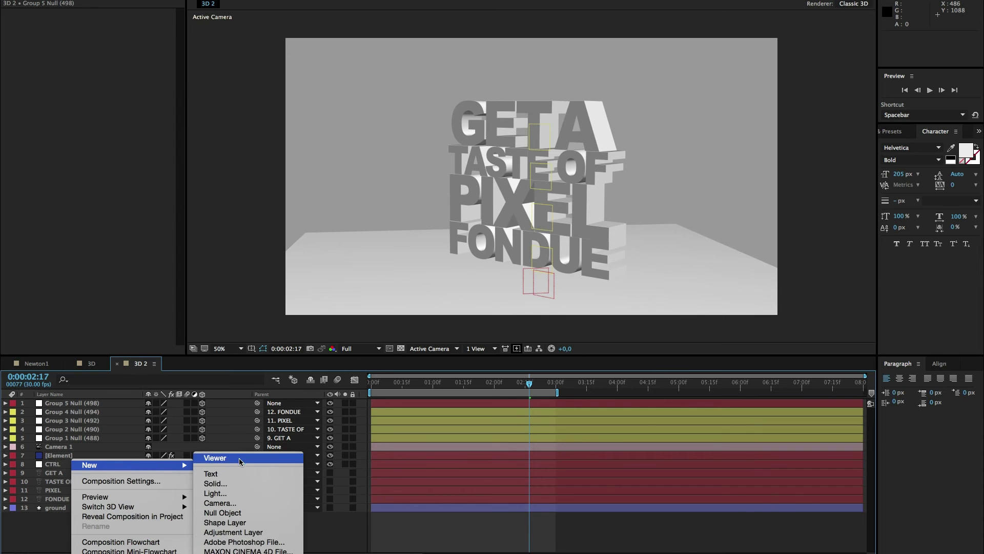
pyautogui.click(234, 495)
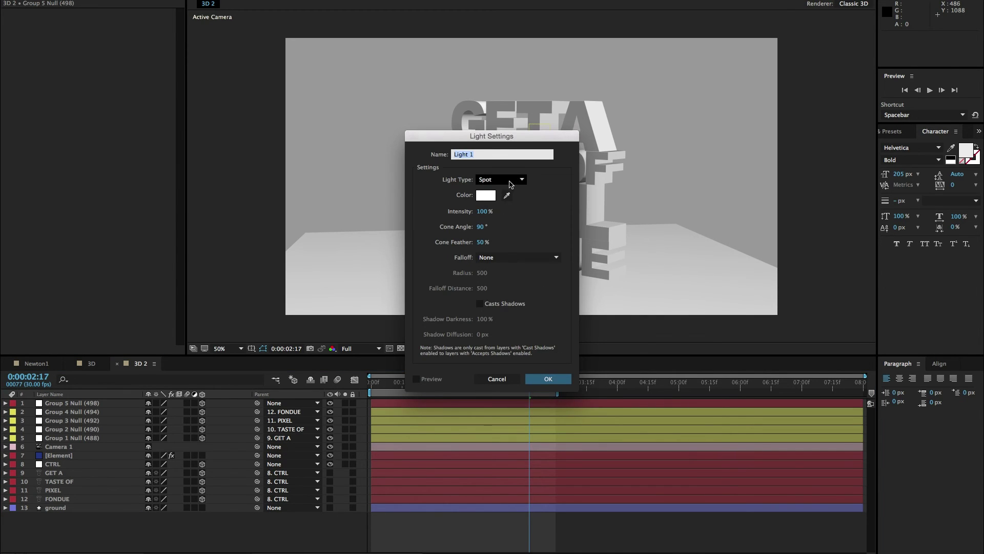
pyautogui.click(545, 380)
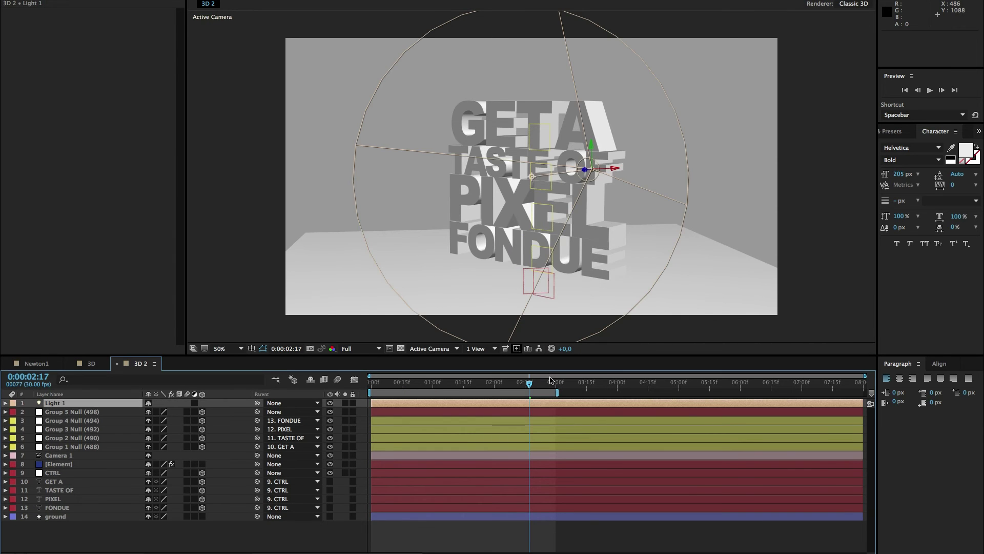
# Step: Place the spot light above-right of the text, aim it down at the ground, and preview
pyautogui.moveTo(595, 168); pyautogui.dragTo(715, 91)
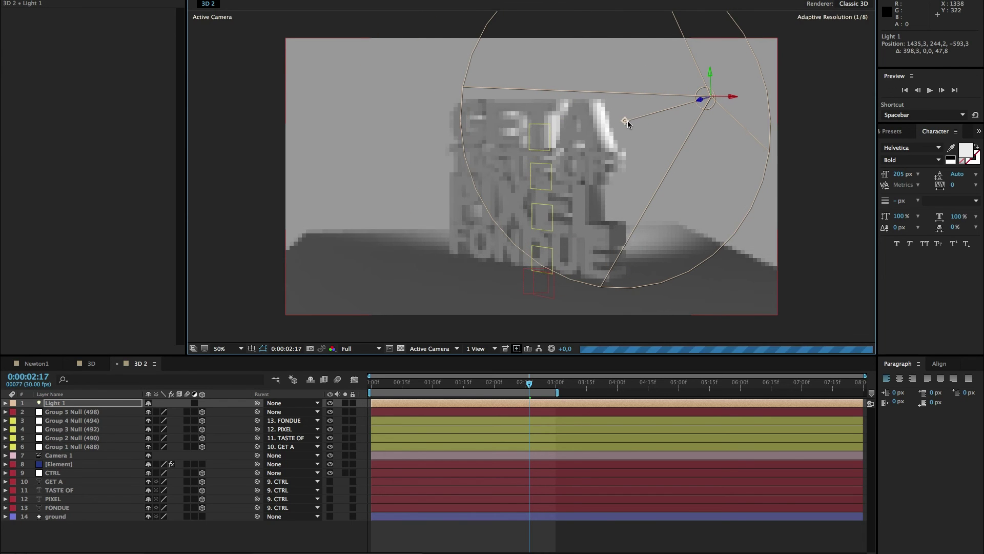
pyautogui.moveTo(629, 121); pyautogui.dragTo(577, 196)
pyautogui.moveTo(725, 98); pyautogui.dragTo(704, 68)
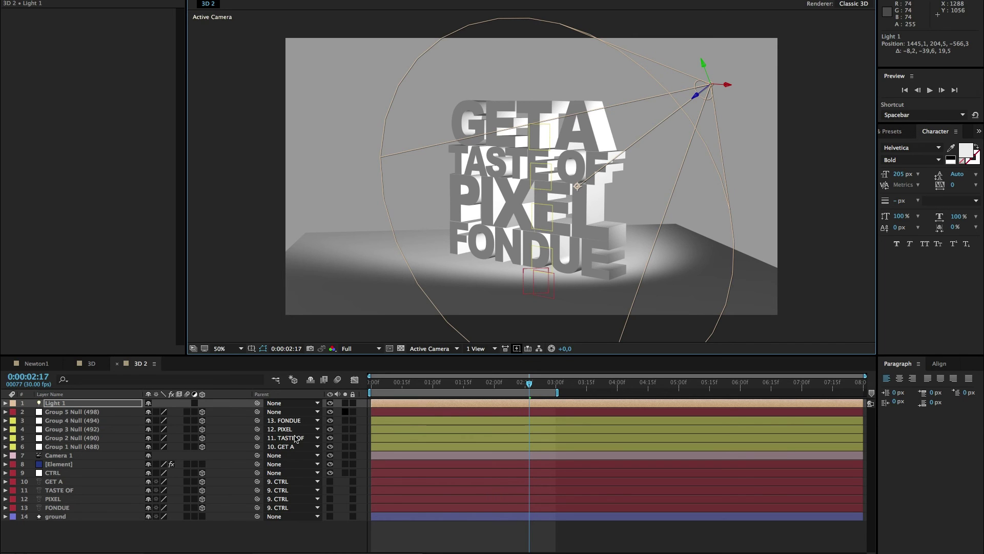
pyautogui.click(373, 385)
pyautogui.press('space')
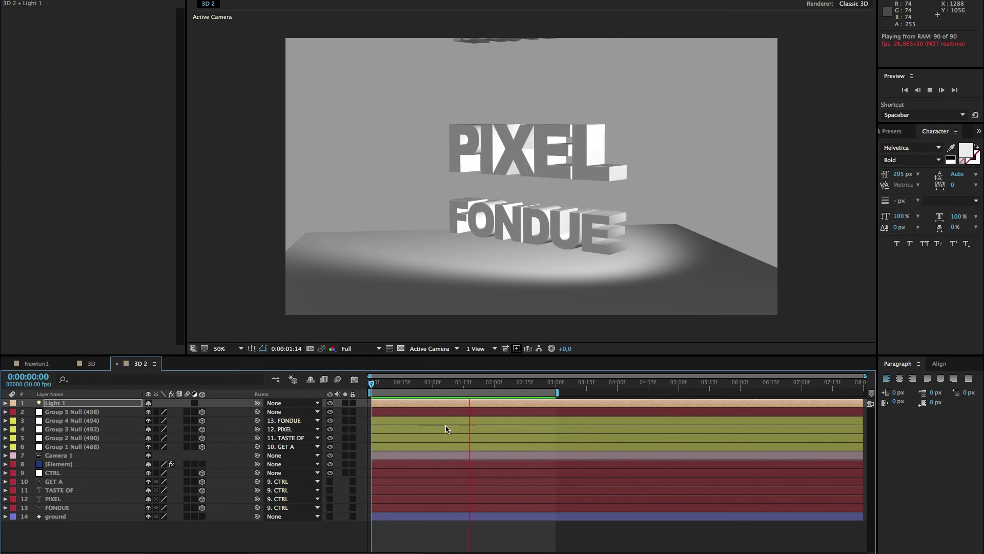
pyautogui.click(461, 389)
pyautogui.moveTo(462, 389); pyautogui.dragTo(510, 391)
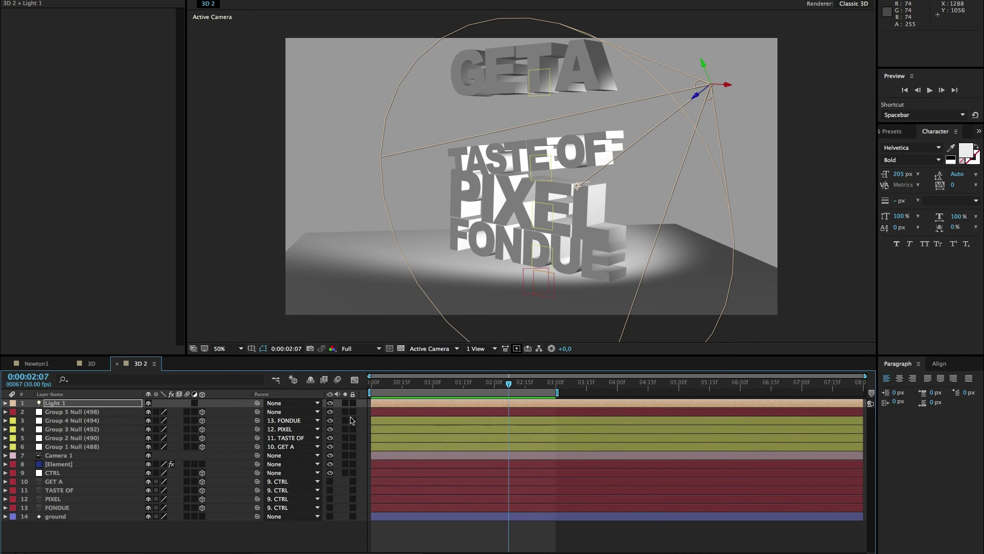
# Step: Reveal TASTE OF's Z Rotation keyframes, zoom the timeline to frames, and scrub through the wobble
pyautogui.click(75, 489)
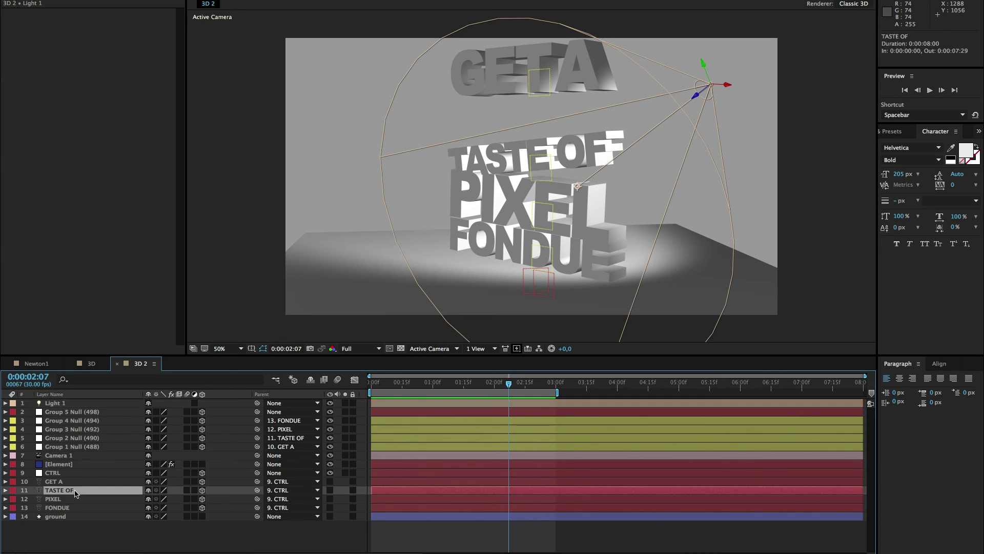
pyautogui.press('r')
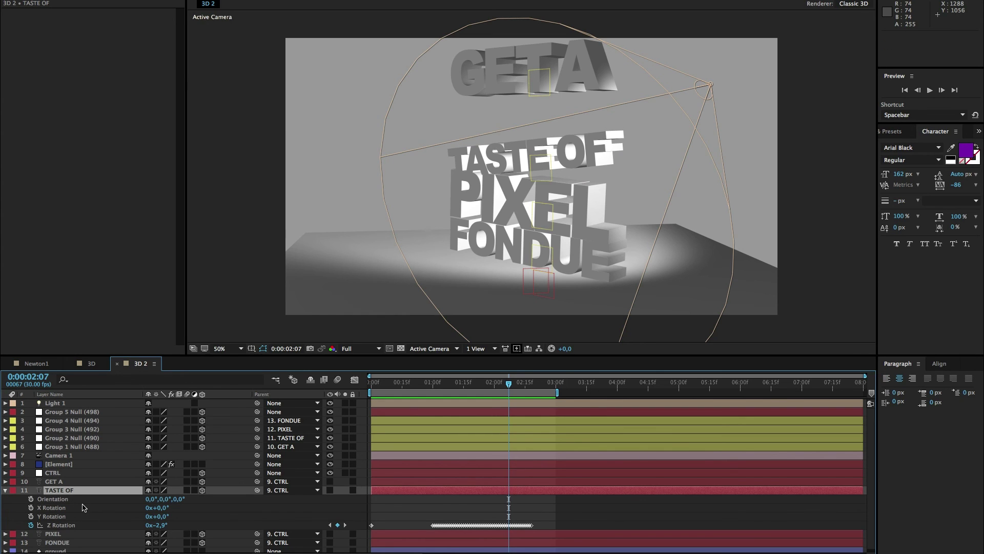
pyautogui.click(77, 526)
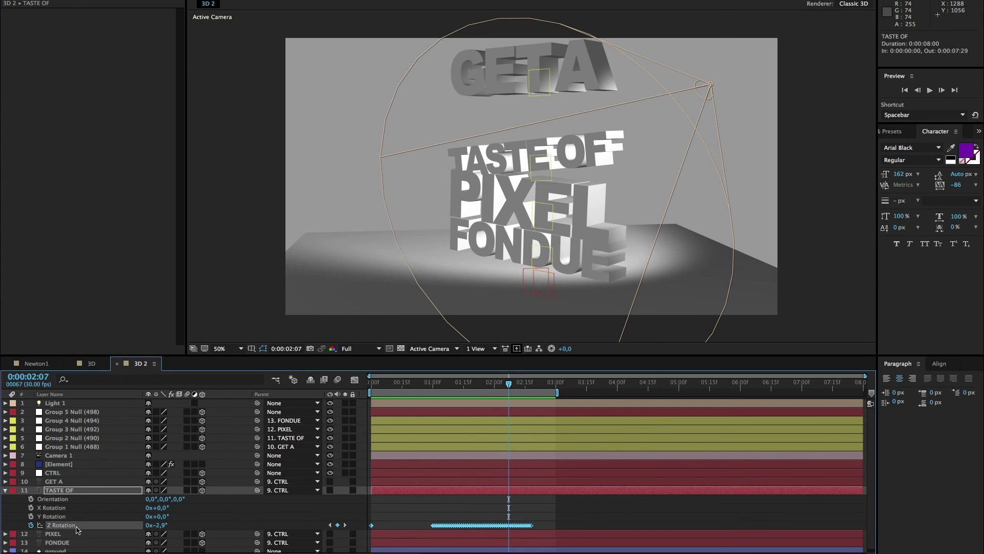
pyautogui.press(';')
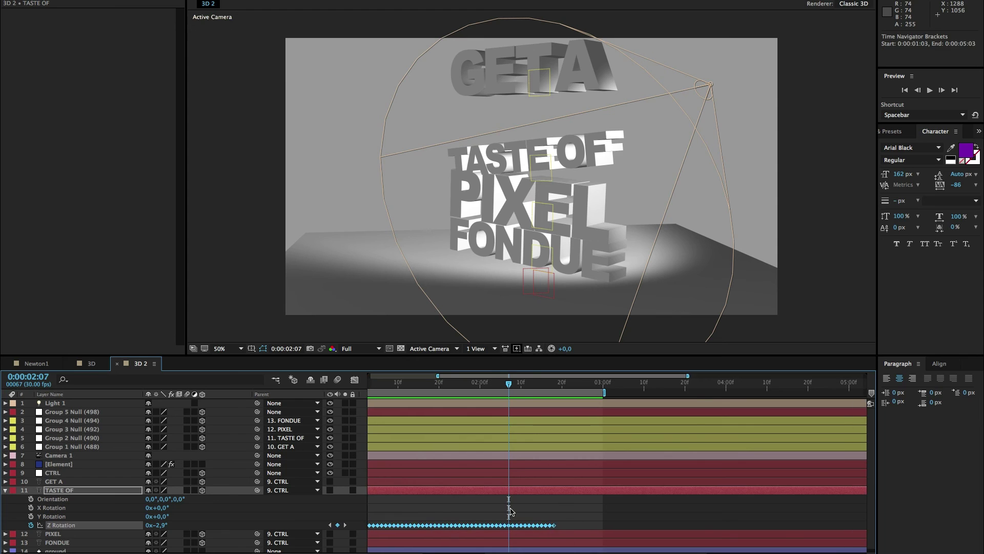
pyautogui.moveTo(459, 387)
pyautogui.mouseDown()
pyautogui.moveTo(475, 387)
pyautogui.moveTo(446, 392)
pyautogui.moveTo(506, 387)
pyautogui.moveTo(445, 396)
pyautogui.mouseUp()
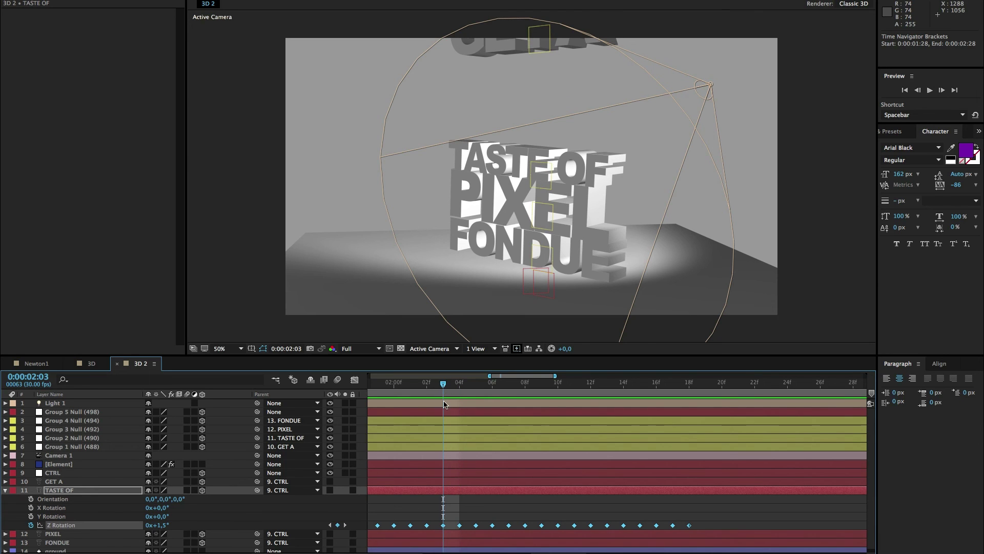
pyautogui.moveTo(444, 386); pyautogui.dragTo(575, 409)
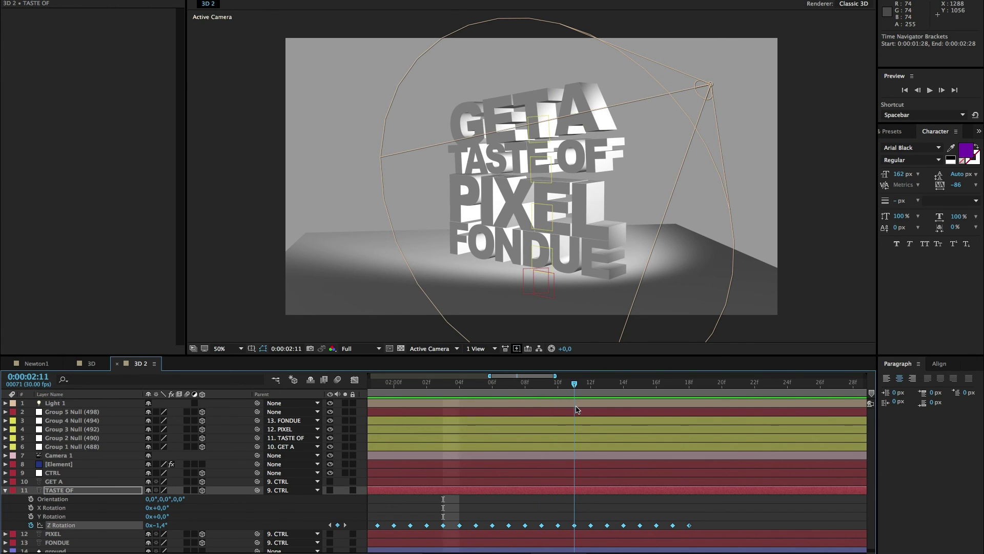
# Step: Delete the middle block of TASTE OF's Z Rotation keyframes and preview from just after two seconds
pyautogui.moveTo(455, 505); pyautogui.dragTo(562, 538)
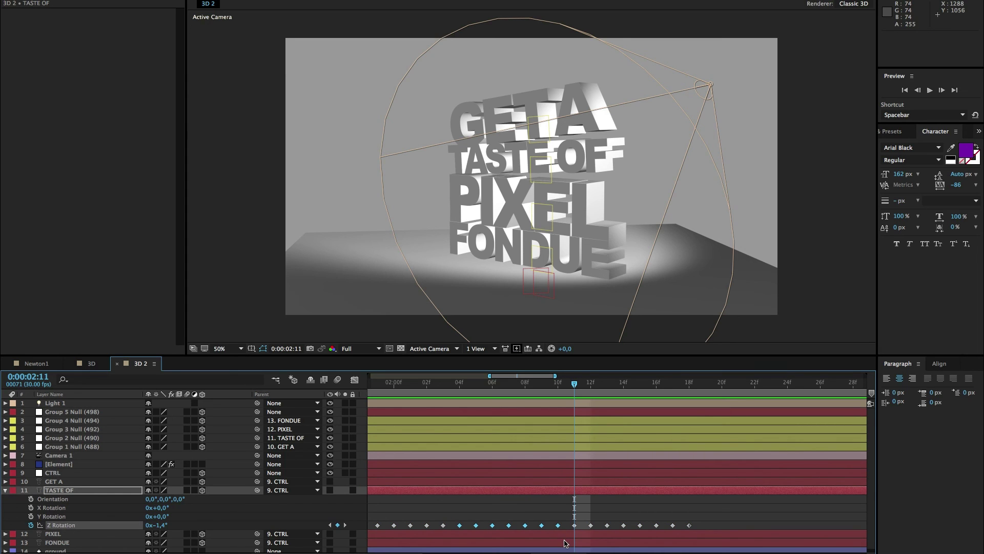
pyautogui.press('Delete')
pyautogui.click(405, 388)
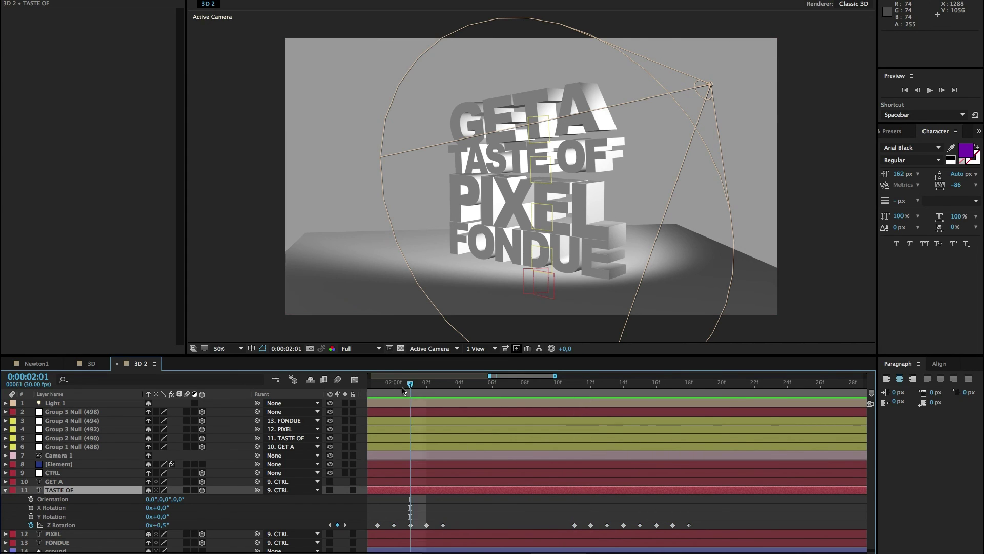
pyautogui.press('space')
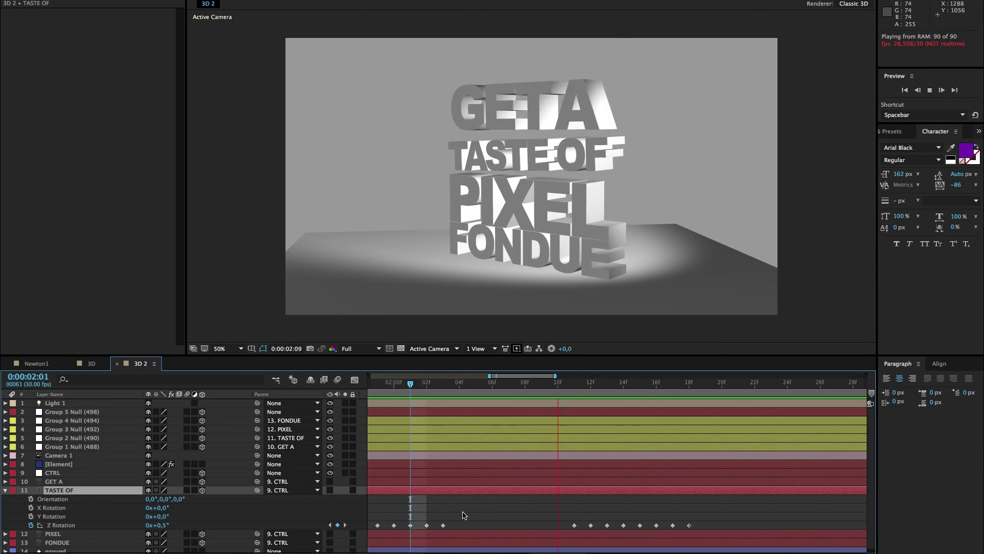
pyautogui.press('space')
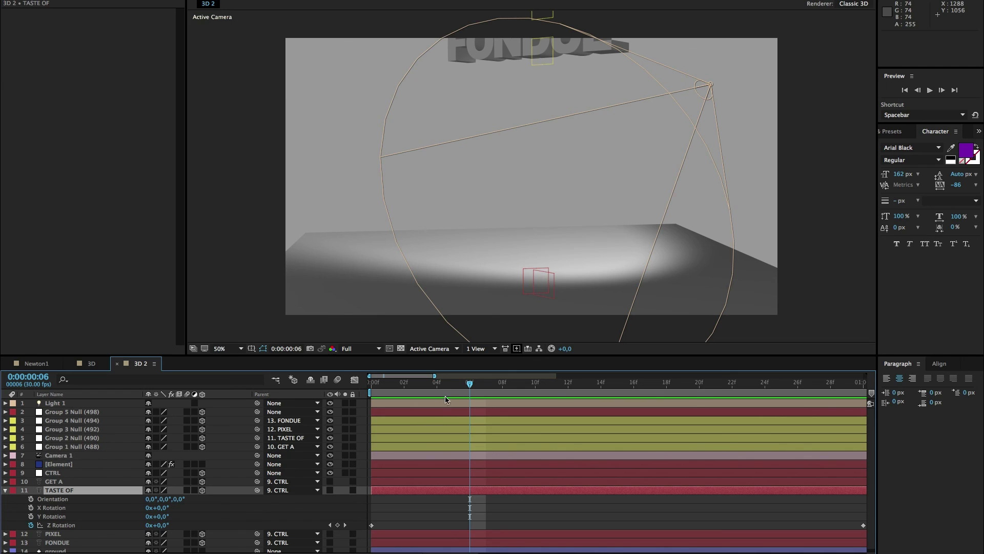
# Step: Scrub back to the start and replay the opening frames of the edited animation
pyautogui.moveTo(420, 386); pyautogui.dragTo(371, 385)
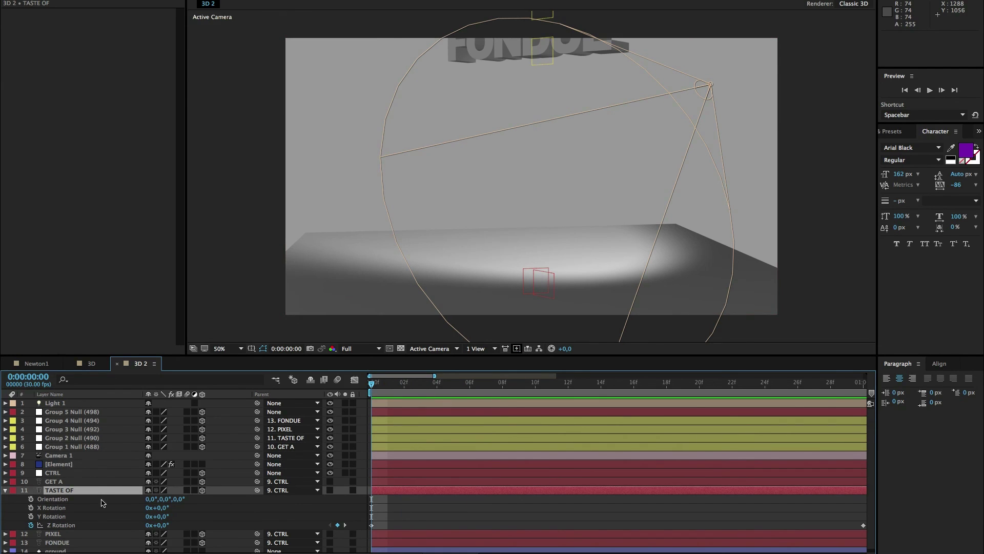
pyautogui.moveTo(600, 385); pyautogui.dragTo(666, 441)
pyautogui.press('space')
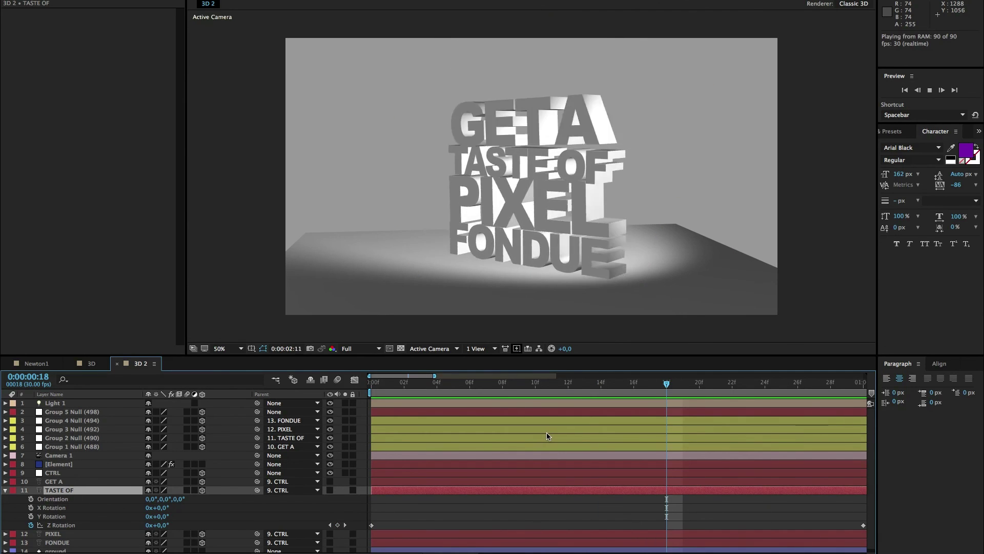
pyautogui.press('space')
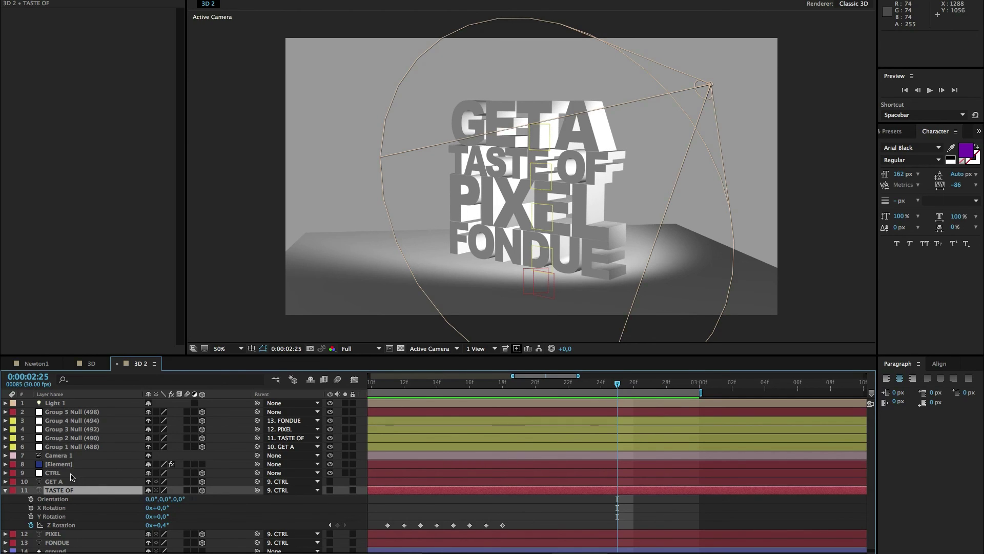
# Step: Retype the GET A text as 'Have A' in the viewer and preview the animation
pyautogui.click(69, 482)
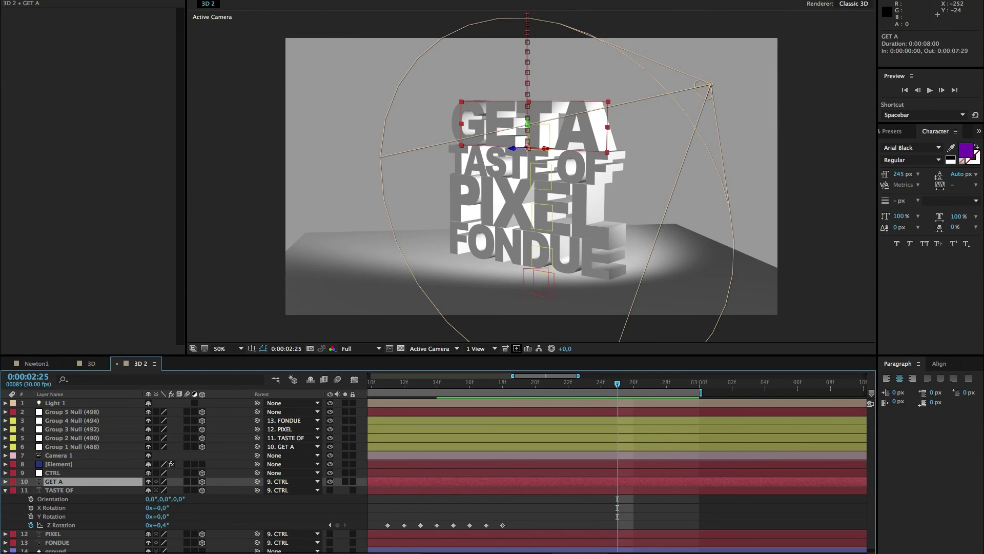
pyautogui.doubleClick(467, 114)
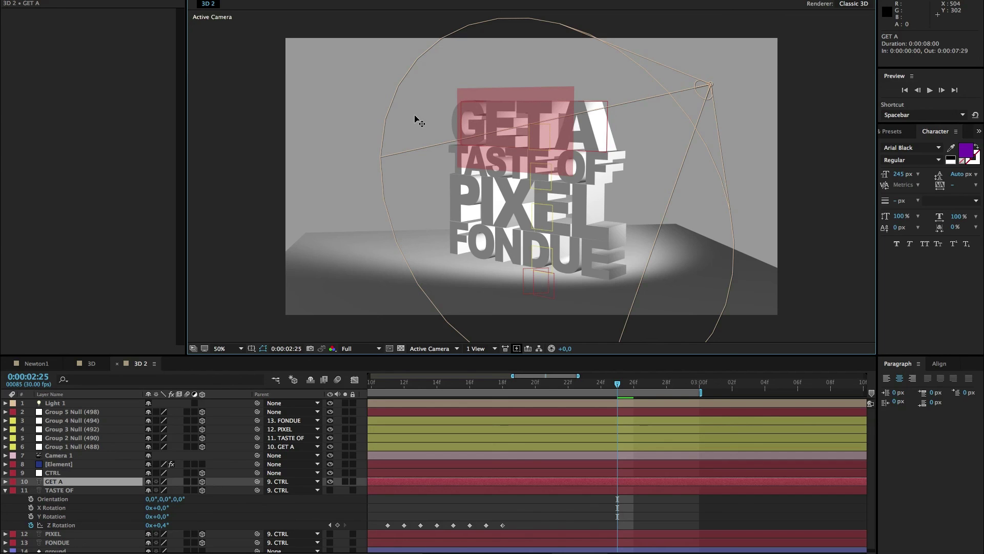
pyautogui.write('Have ')
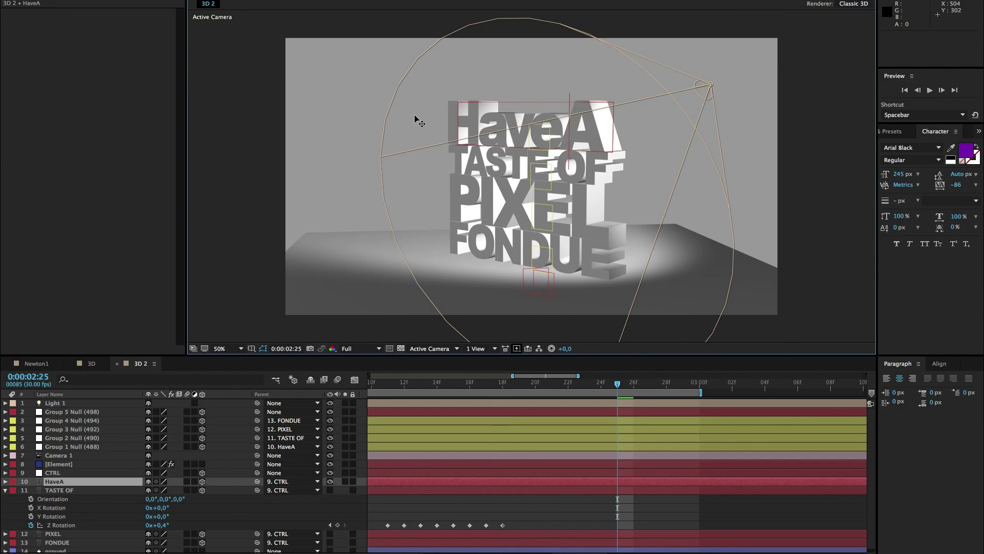
pyautogui.write('AA')
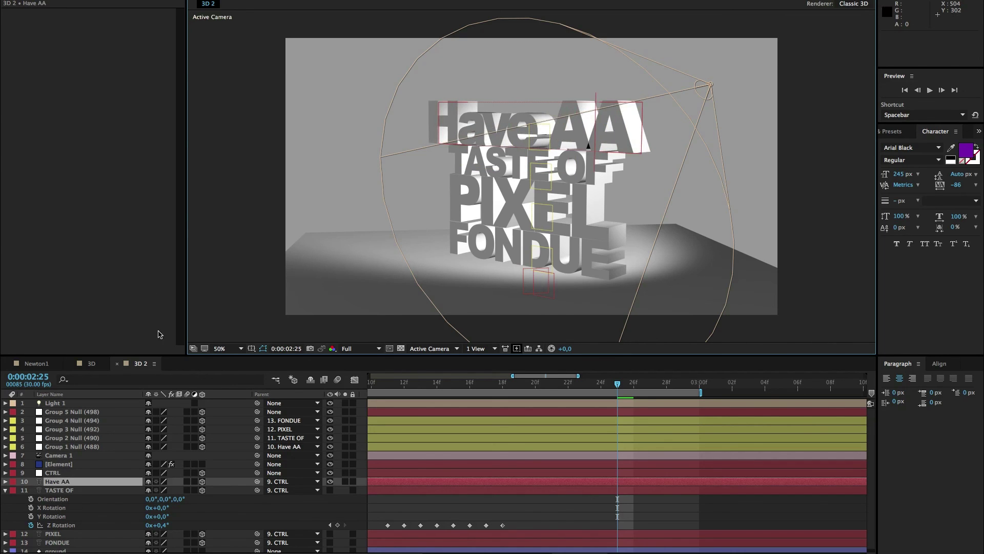
pyautogui.press('BackSpace')
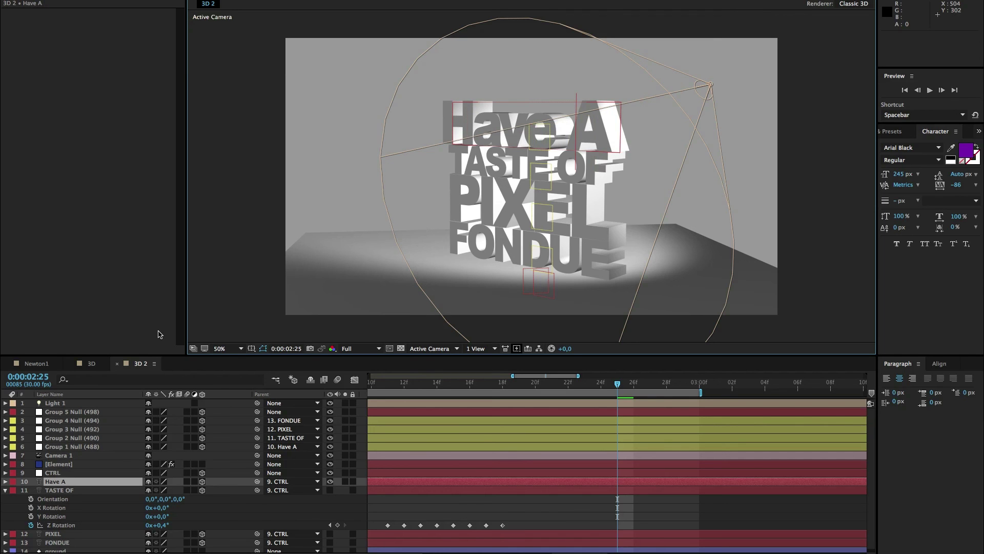
pyautogui.click(404, 386)
pyautogui.press('space')
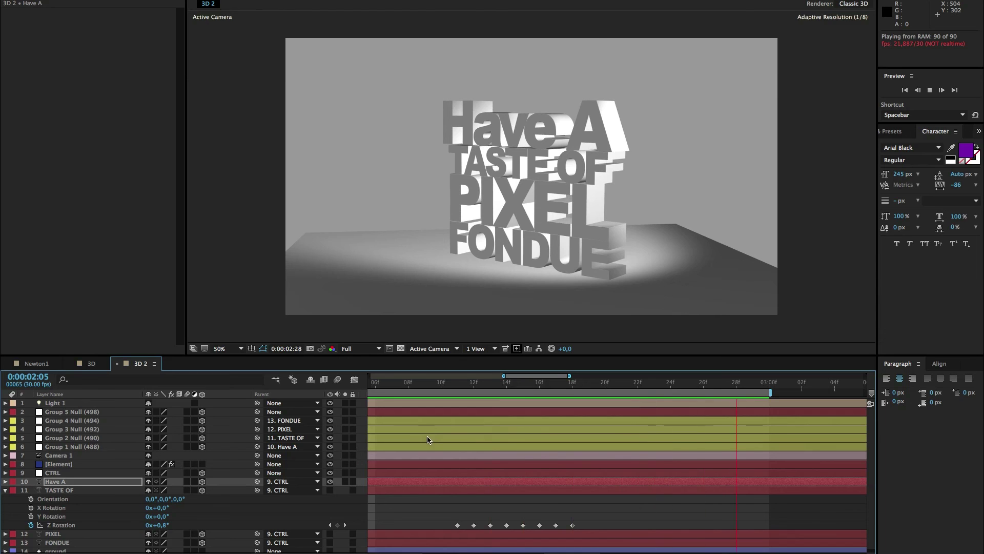
pyautogui.click(380, 394)
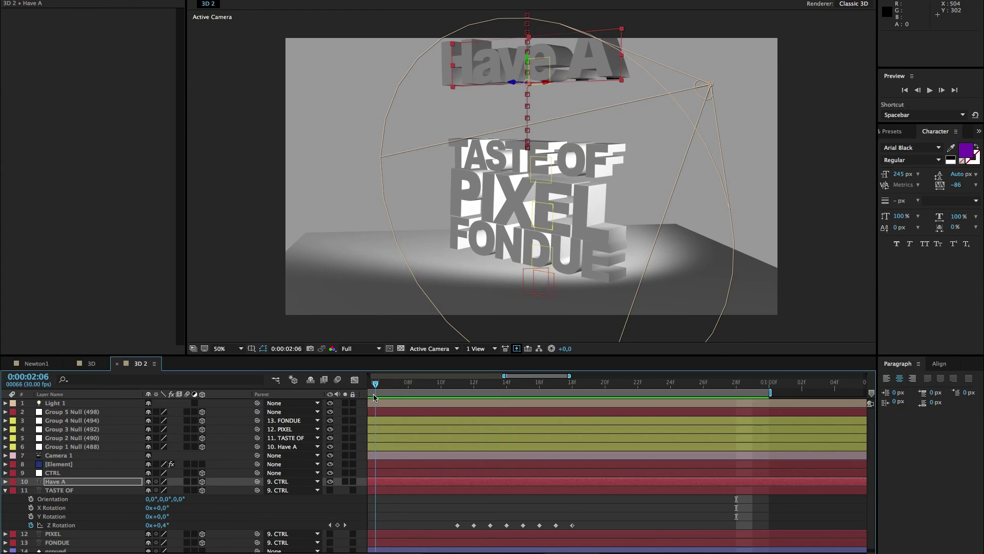